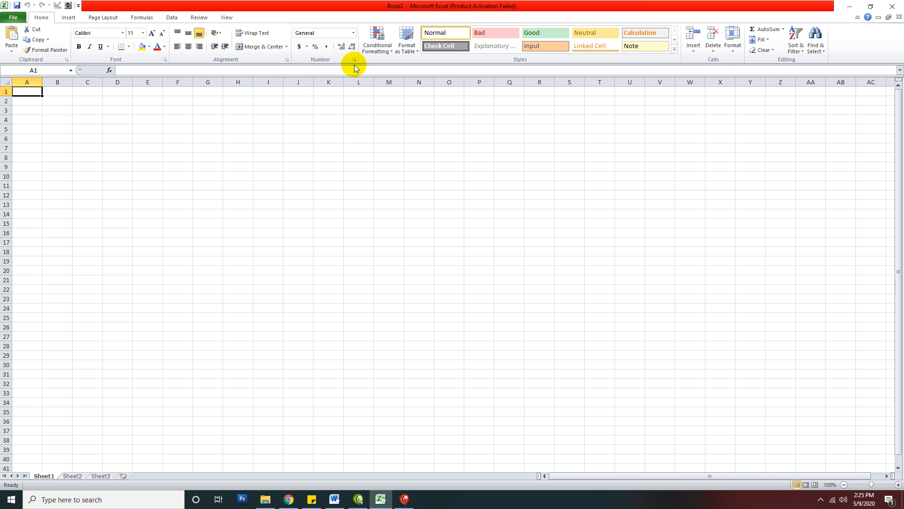
left_click(353, 34)
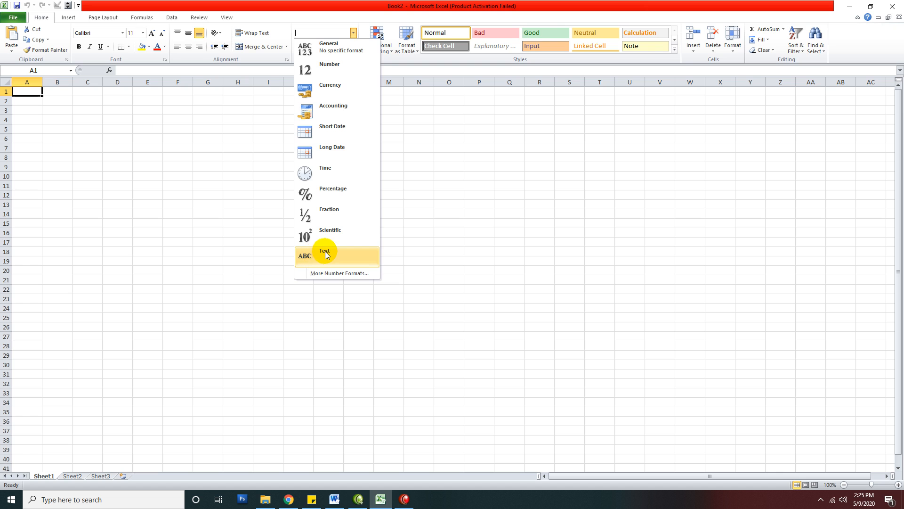
left_click(261, 190)
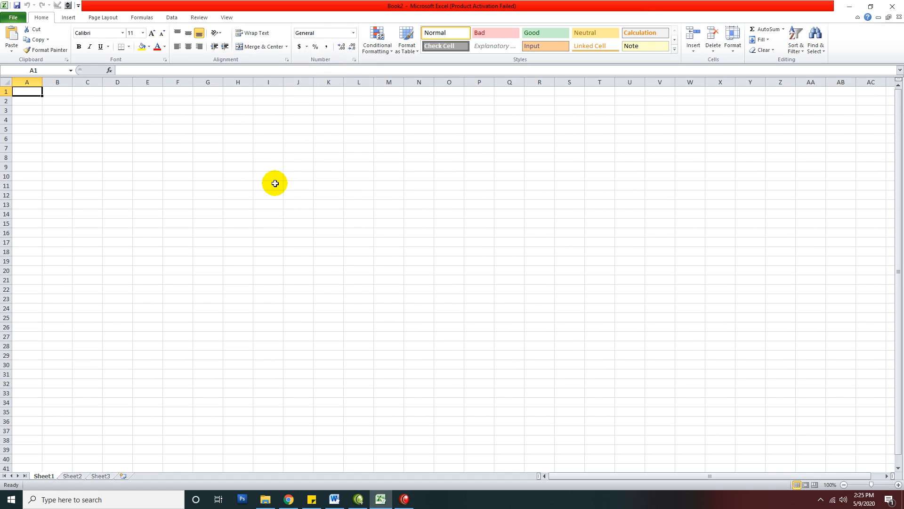
Enter the text "Nama" in cell F5 and the number 1234 in cell F6.
left_click(177, 128)
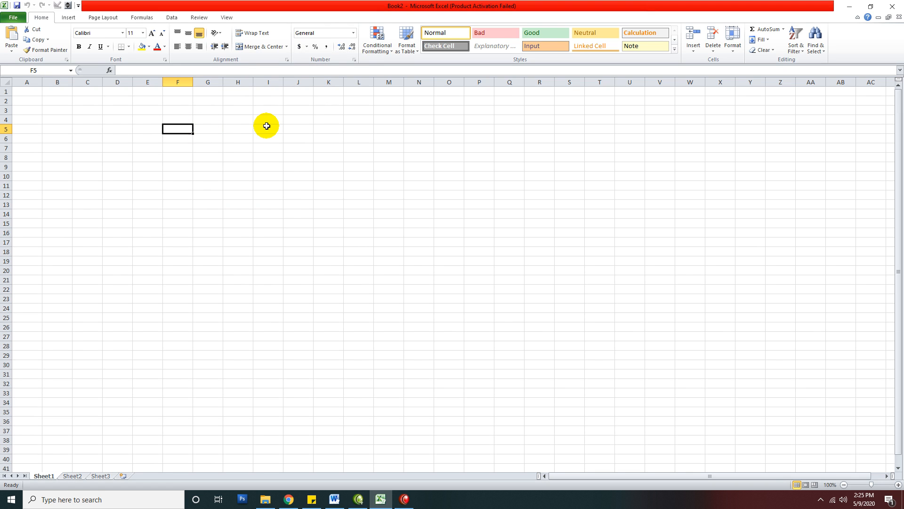
type("Nama")
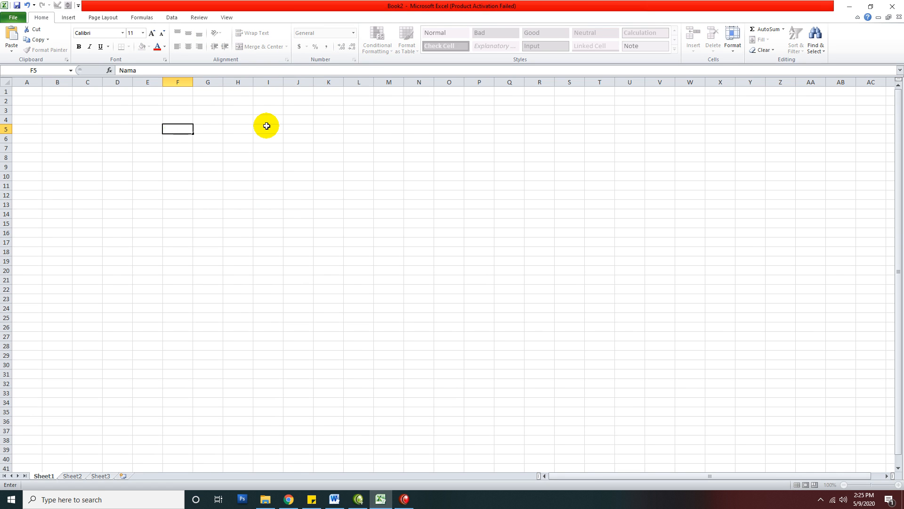
key("Return")
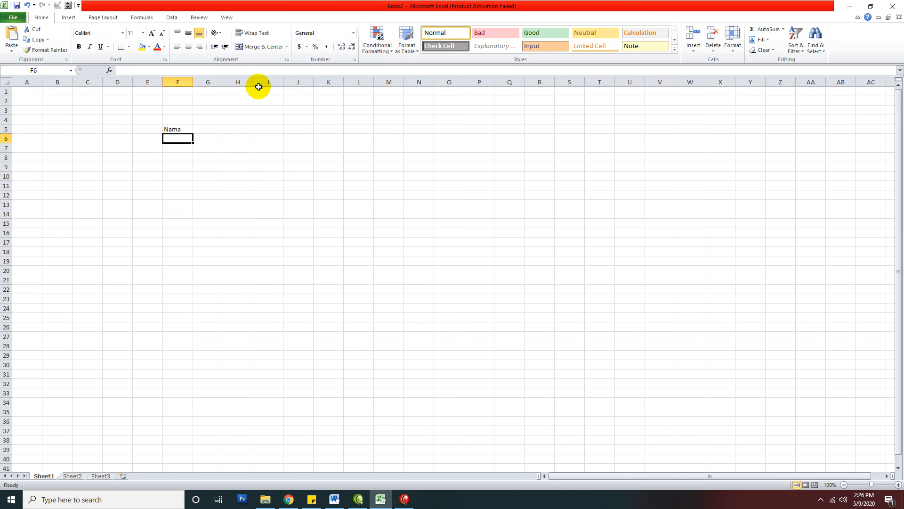
left_click(175, 128)
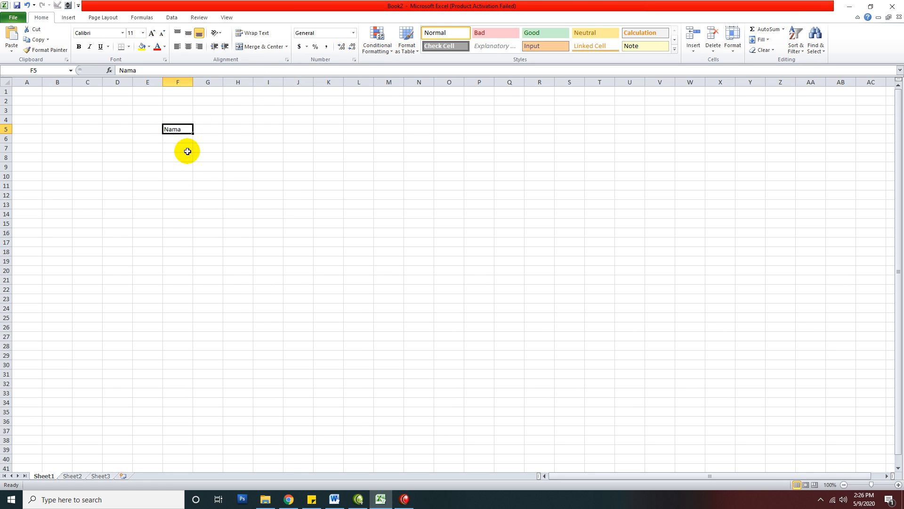
left_click(181, 138)
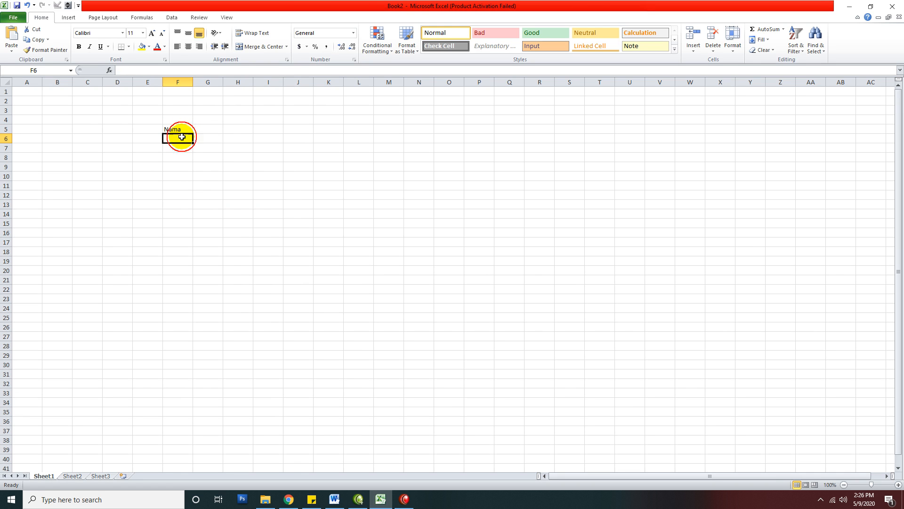
type("1234")
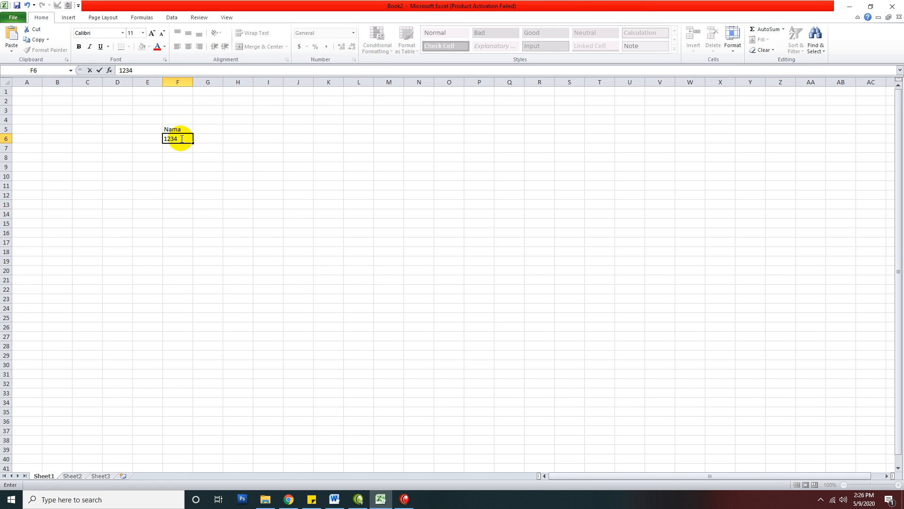
key("Return")
left_click(186, 140)
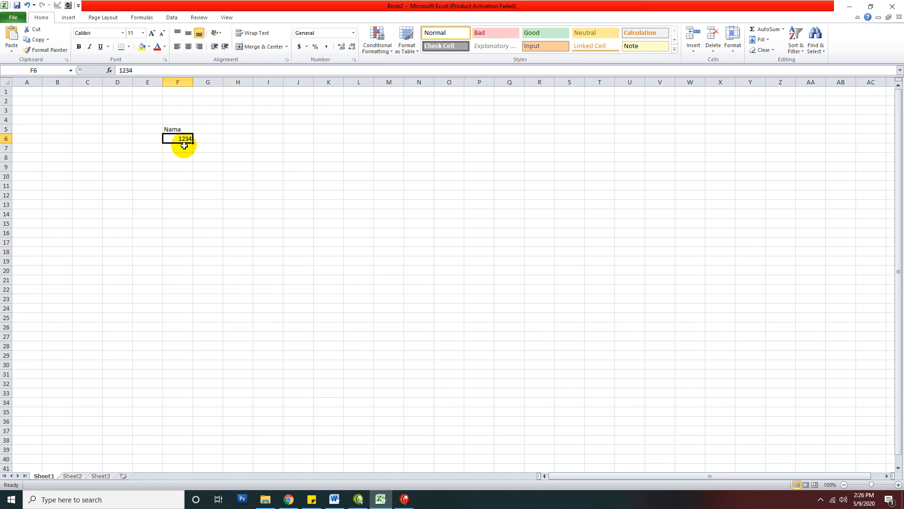
Enter 003 in cell F7 as an ordinary General-format entry without a text prefix.
left_click(183, 147)
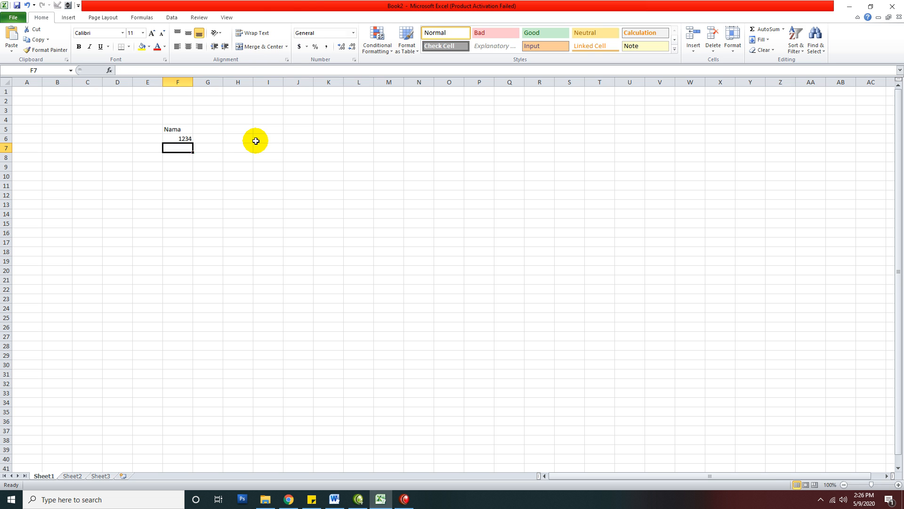
type("00")
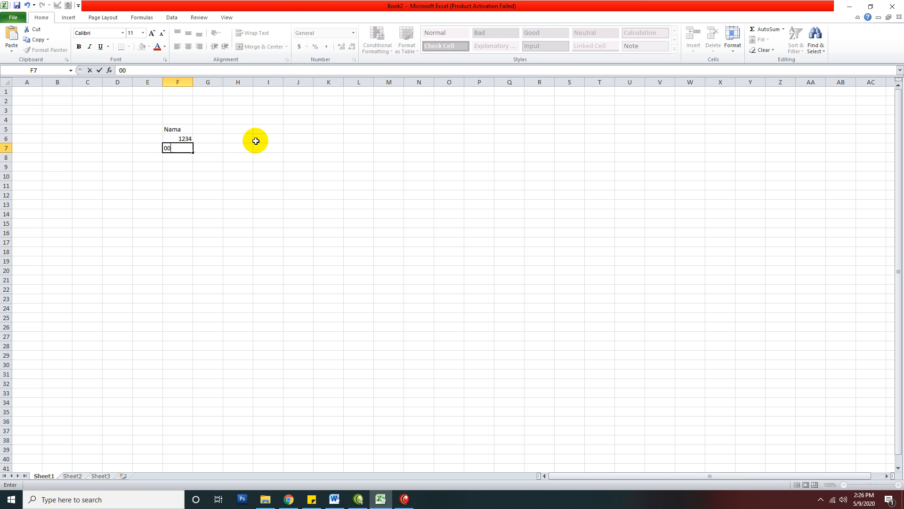
type("3")
key("Return")
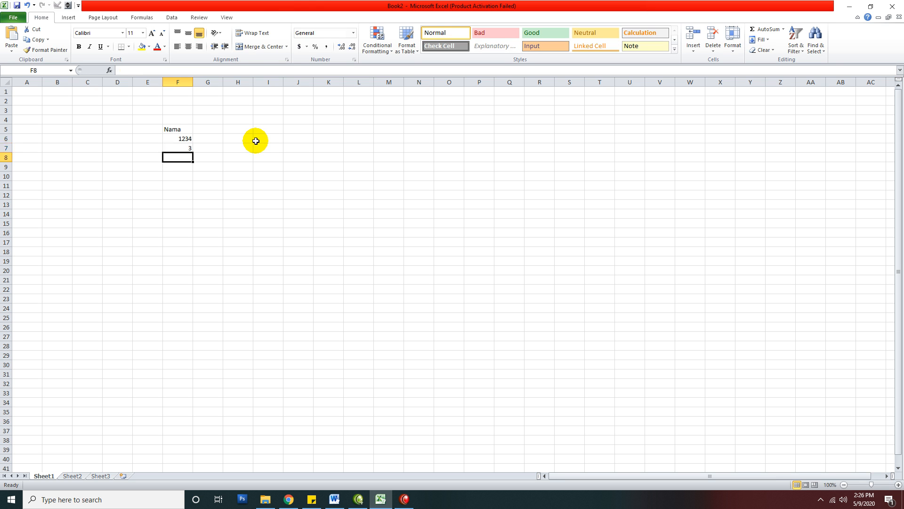
key("Up")
Enter '003 in cell F8, with a leading apostrophe so the value is stored as text.
left_click(186, 157)
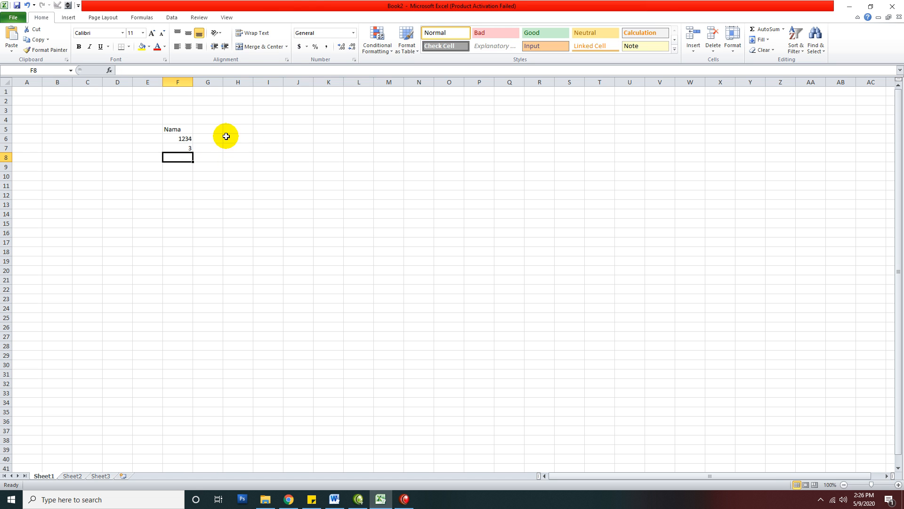
type("'")
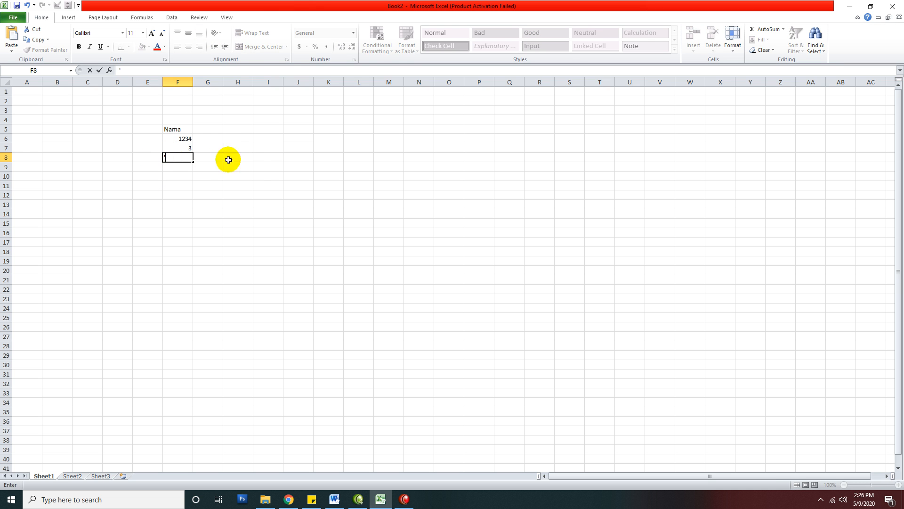
type("00")
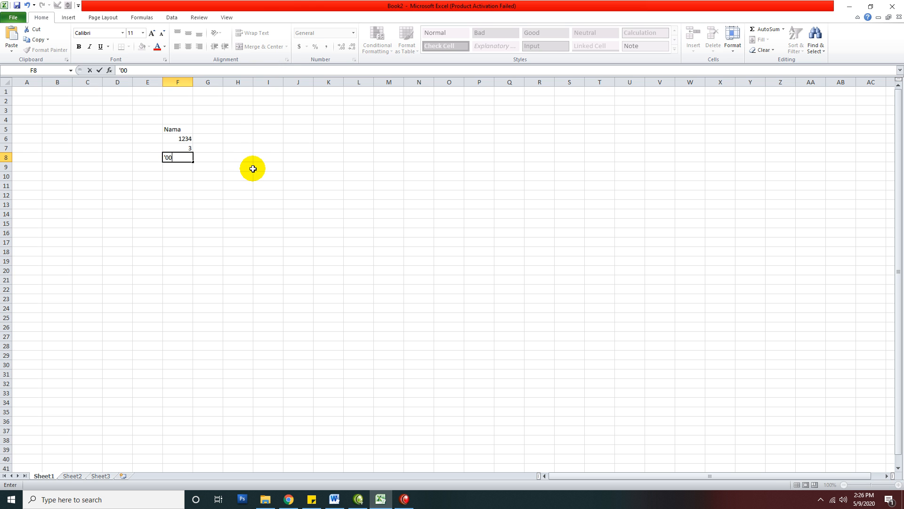
type("3")
key("ctrl+Return")
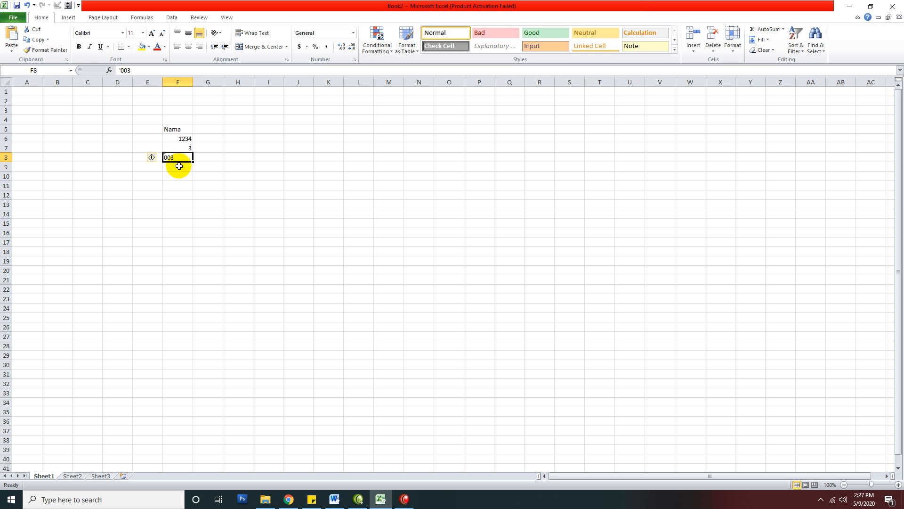
left_click(176, 168)
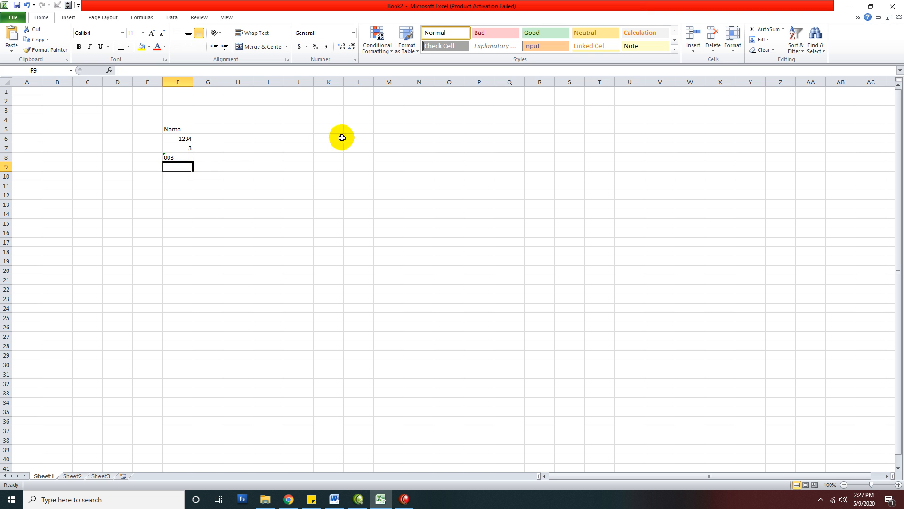
left_click(182, 129)
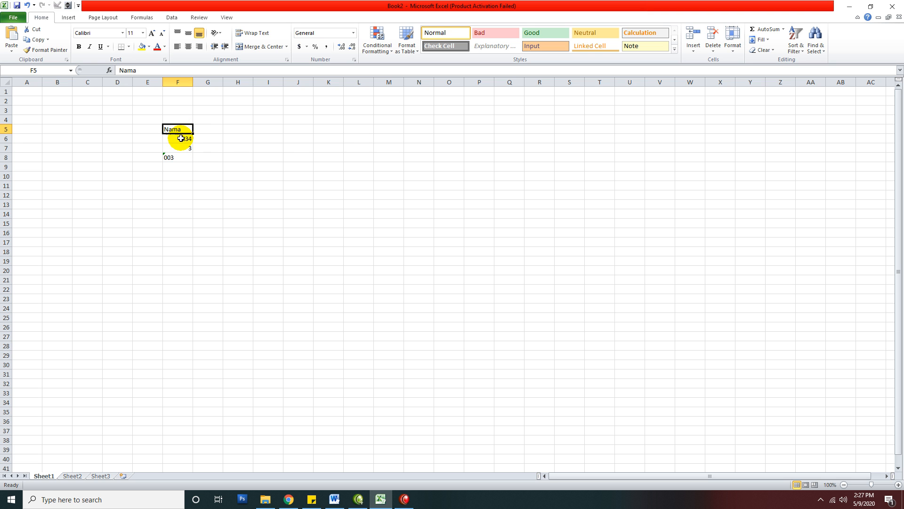
Enter the date "20 april 2020" in cell F9 and make column F slightly wider.
left_click(177, 166)
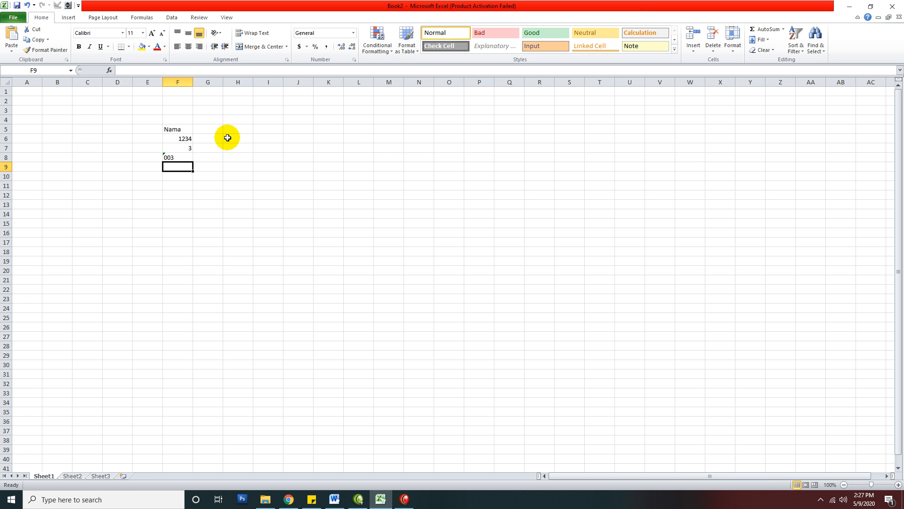
type("20 apr")
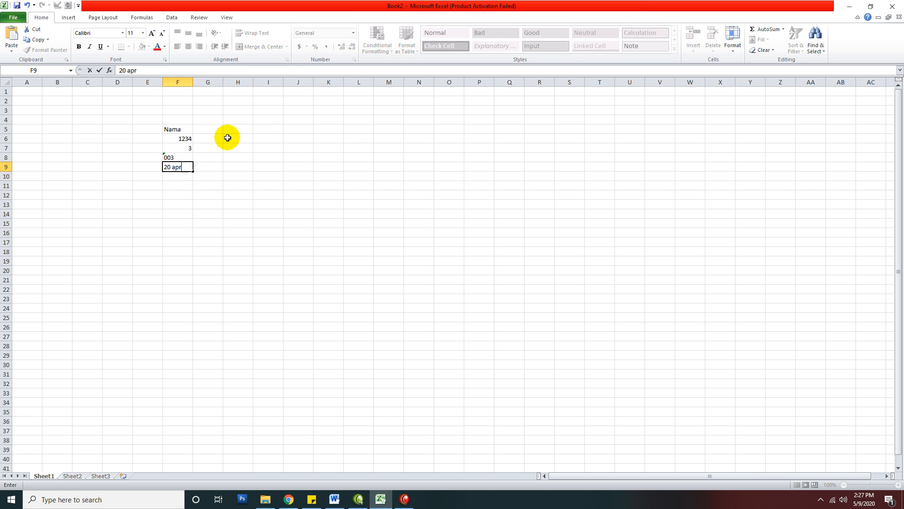
type("il 2020")
key("Return")
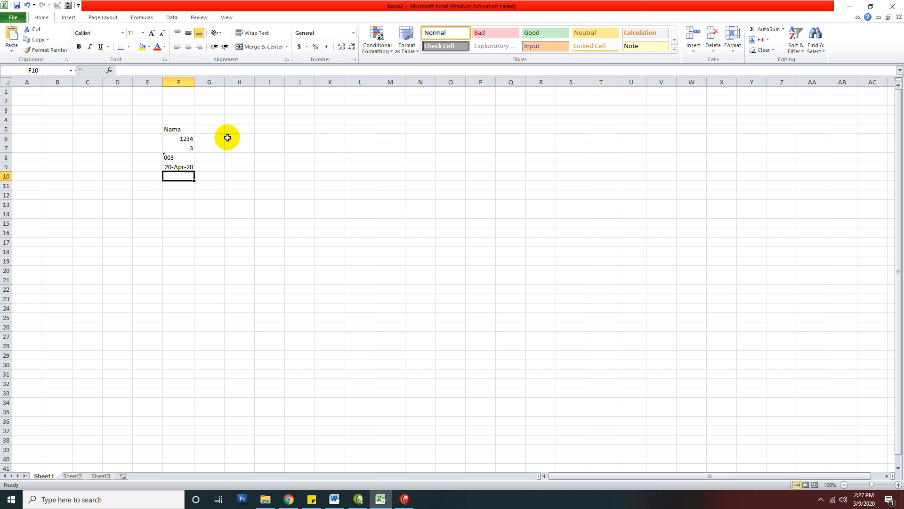
left_click_drag(194, 83, 202, 83)
left_click(186, 167)
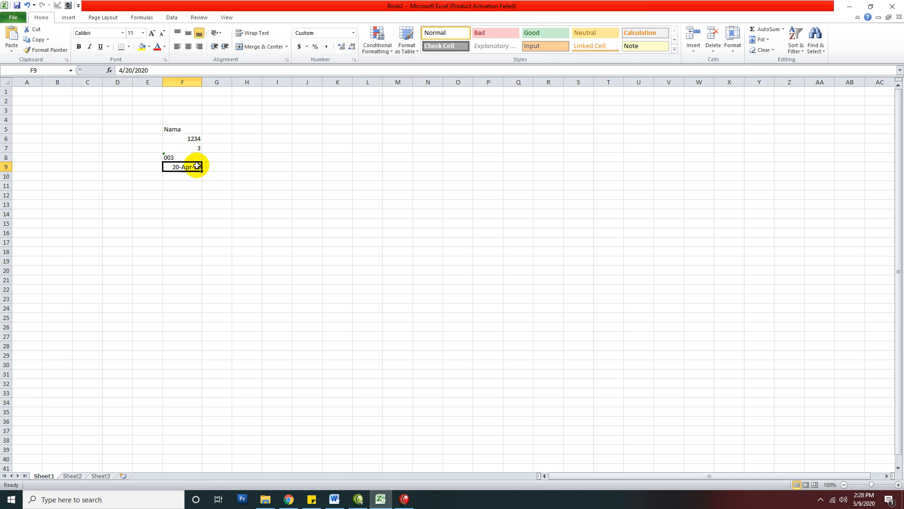
Enter "20 mei 2020" with the Indonesian month name in cell G9 and widen column G to about double.
left_click(213, 168)
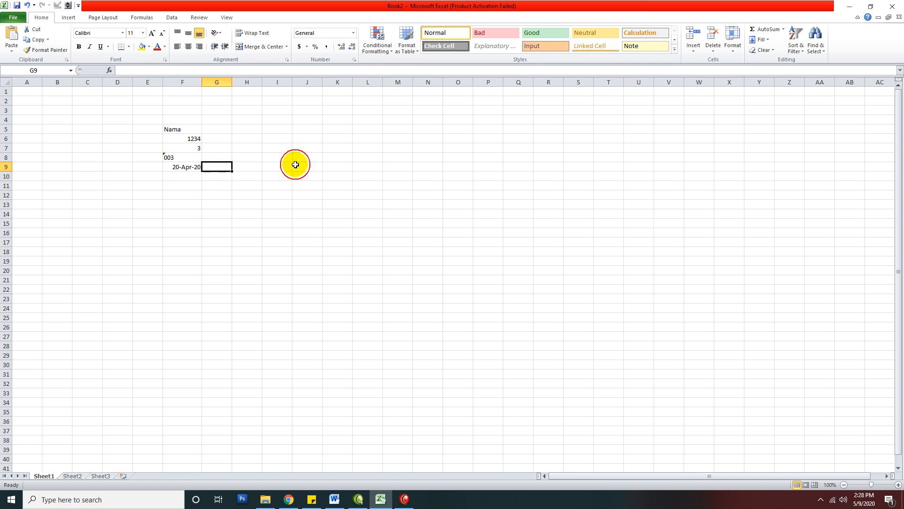
type("20")
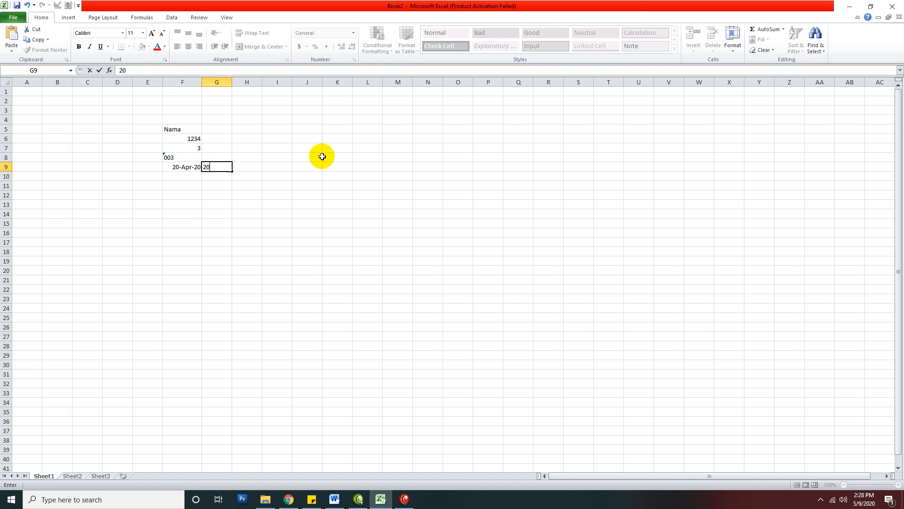
type(" mei 2020")
key("Return")
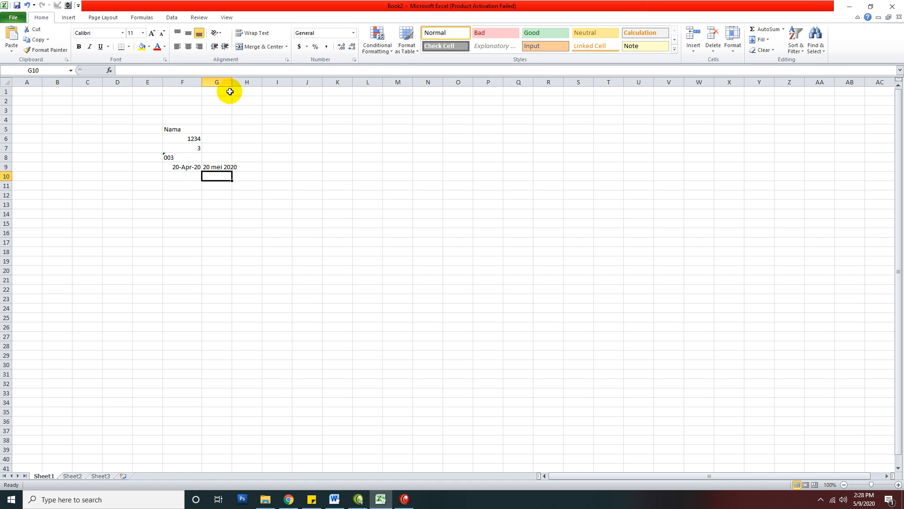
left_click_drag(233, 82, 263, 82)
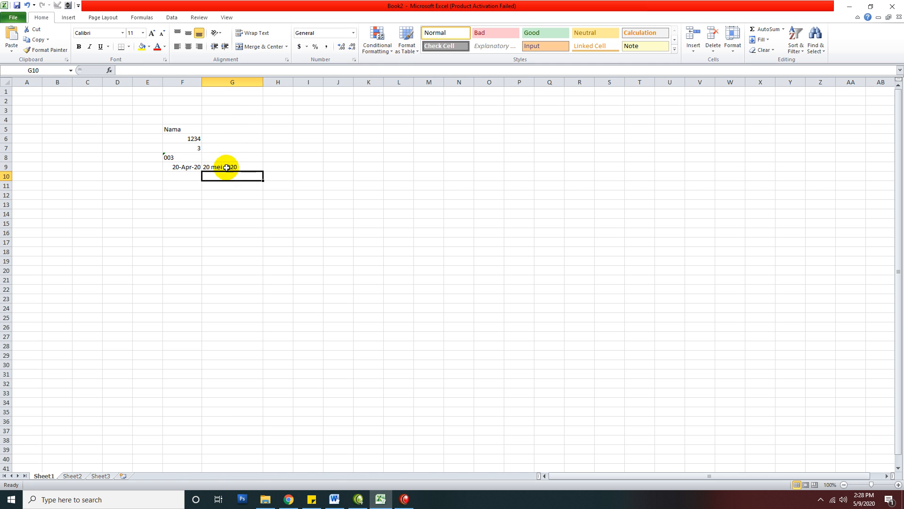
left_click(226, 165)
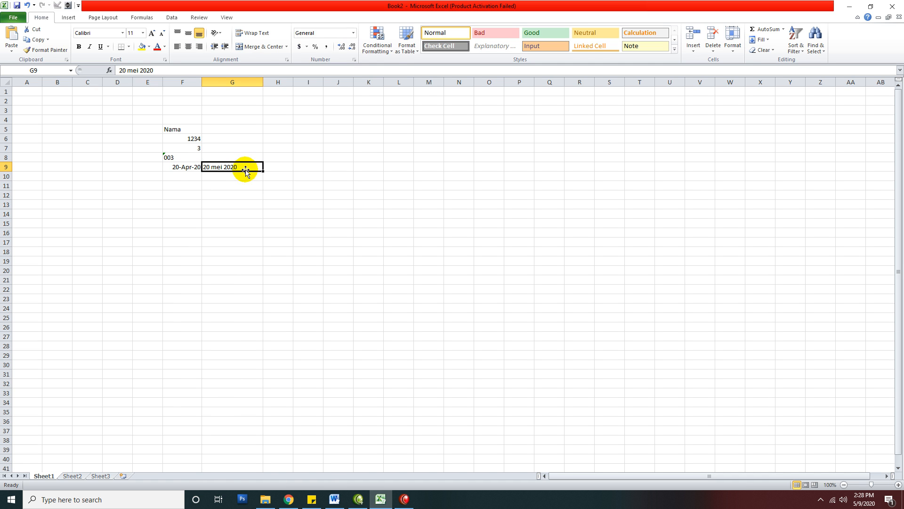
Enter "20 may 2020" with the English month name in cell G10 and widen column F further.
left_click(214, 177)
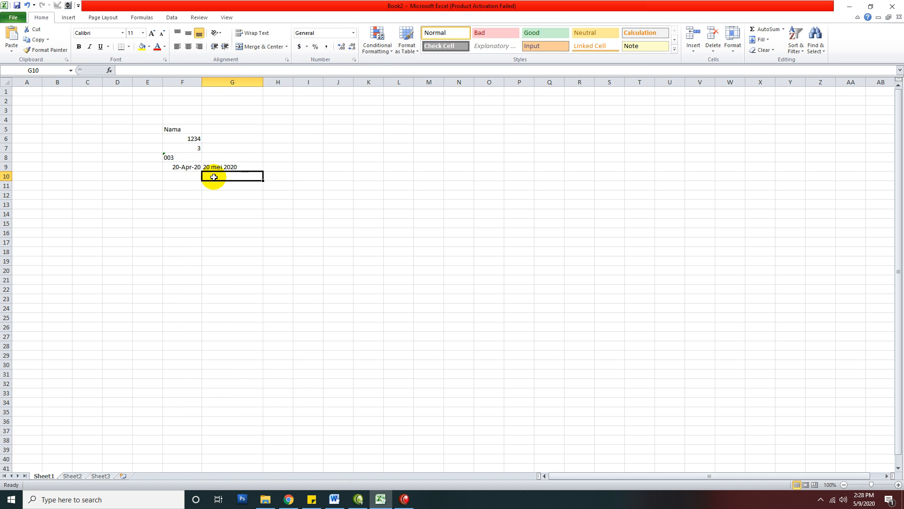
type("20 may")
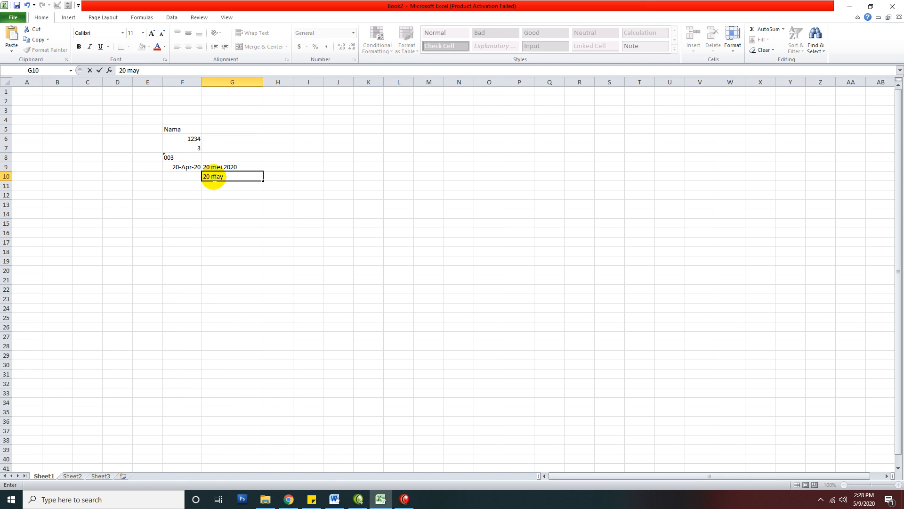
type(" 2020")
key("Return")
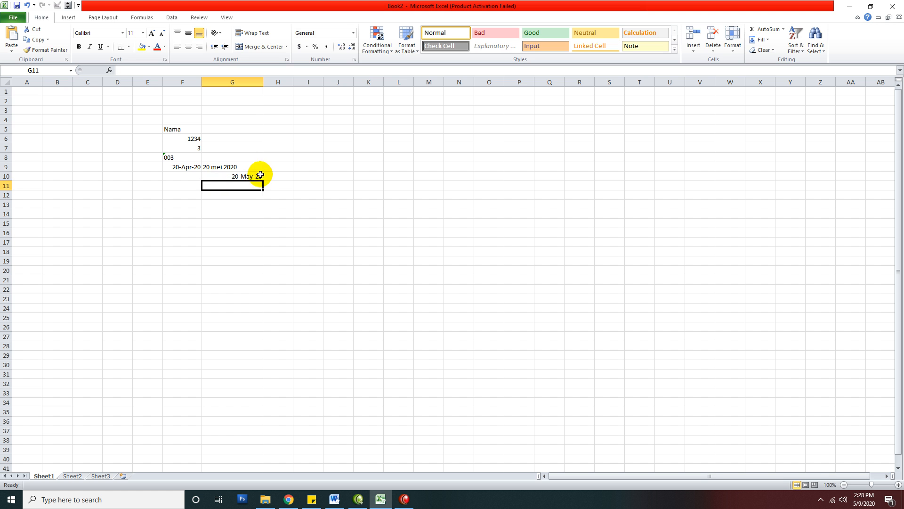
left_click_drag(200, 83, 229, 82)
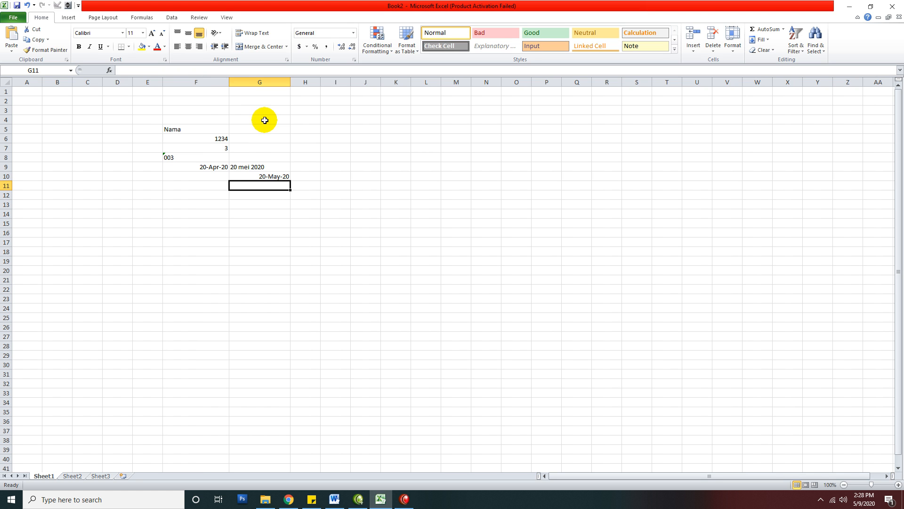
Compare how the entries in G10, G9, F5 and F9 are aligned and stored.
left_click(244, 175)
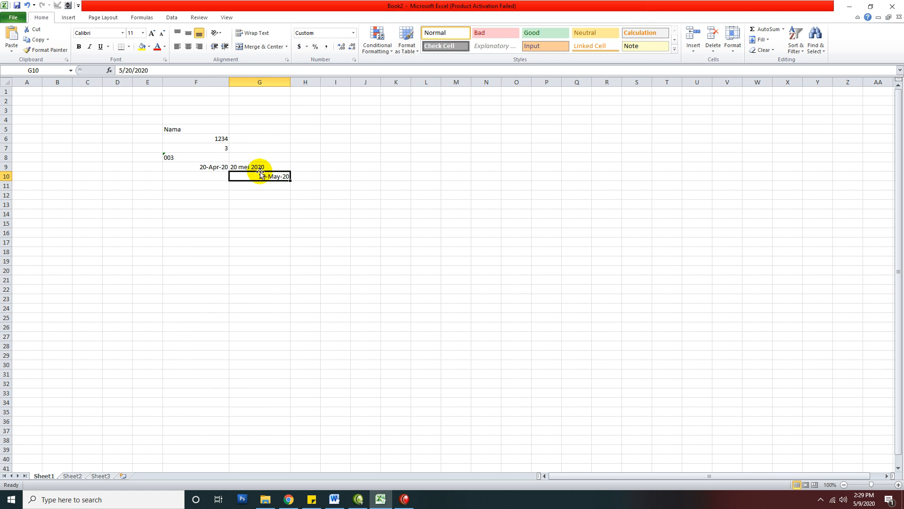
left_click(246, 166)
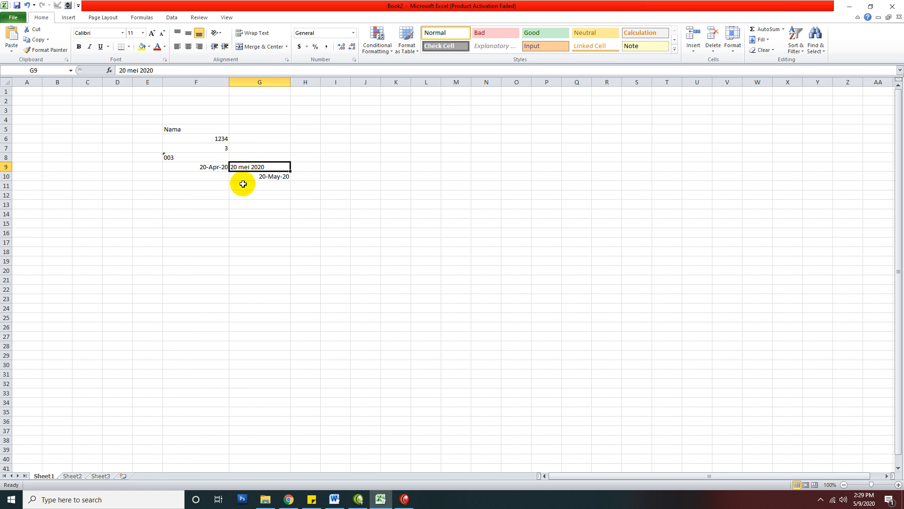
left_click(174, 130)
left_click(241, 166)
left_click(208, 167)
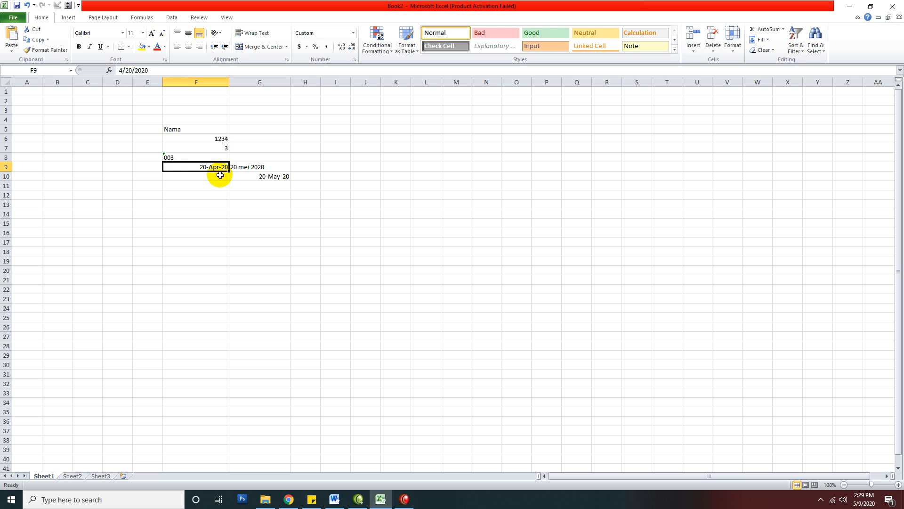
key("Down")
key("Down")
key("Down")
key("Down")
key("Down")
key("Down")
key("Down")
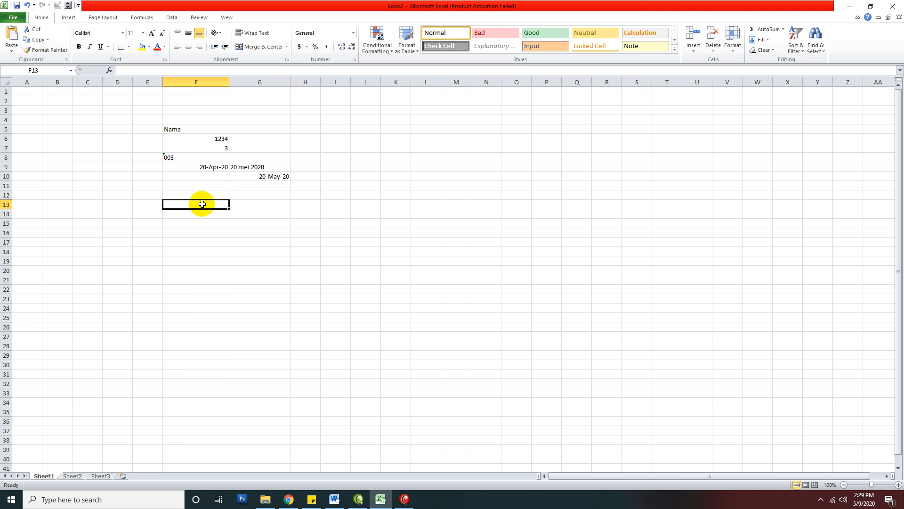
Examine how the date in cell F9 is stored compared with how the cell displays it.
left_click(212, 166)
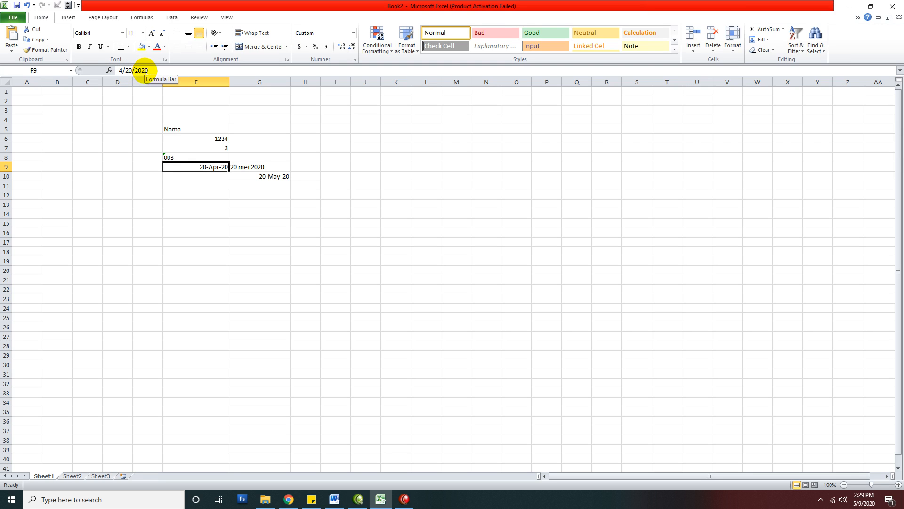
left_click(182, 185)
left_click(189, 167)
left_click(182, 185)
left_click(185, 168)
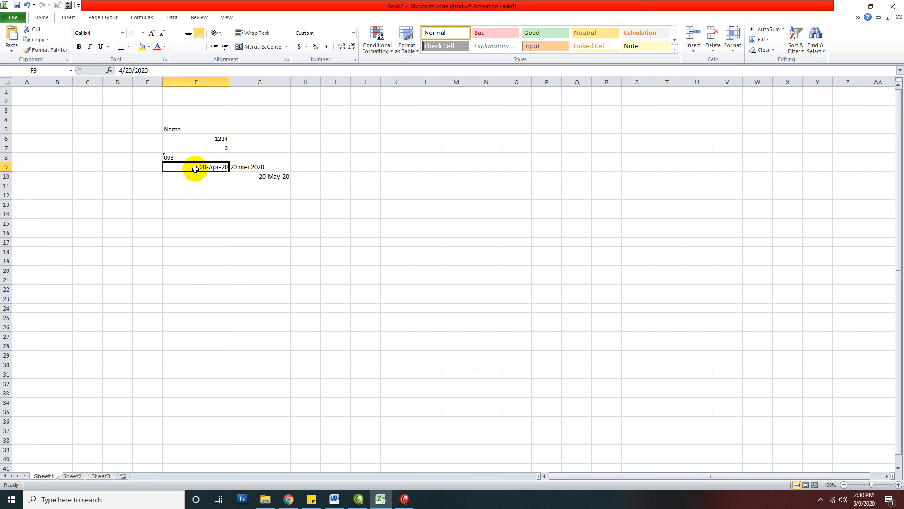
Format the date in cell F9 with the Date category and the 14-Mar-2001 type.
left_click(355, 61)
left_click_drag(555, 97, 419, 78)
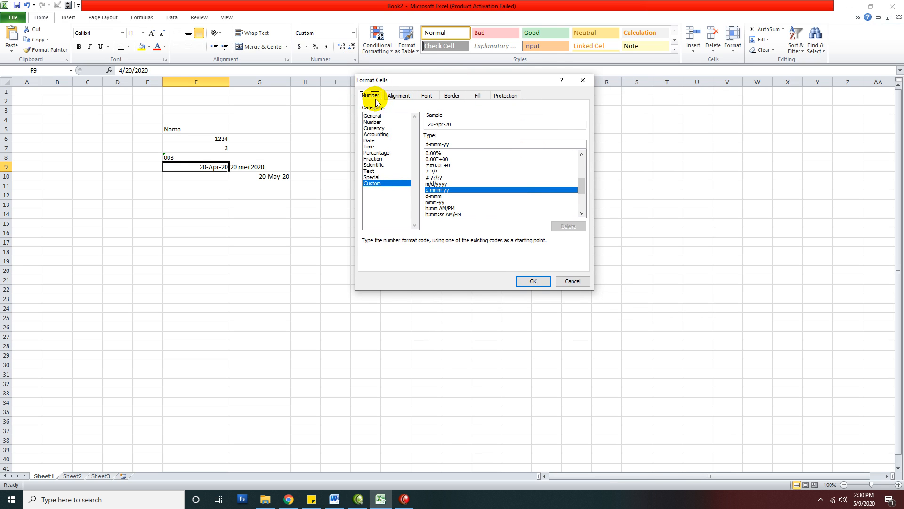
left_click(371, 140)
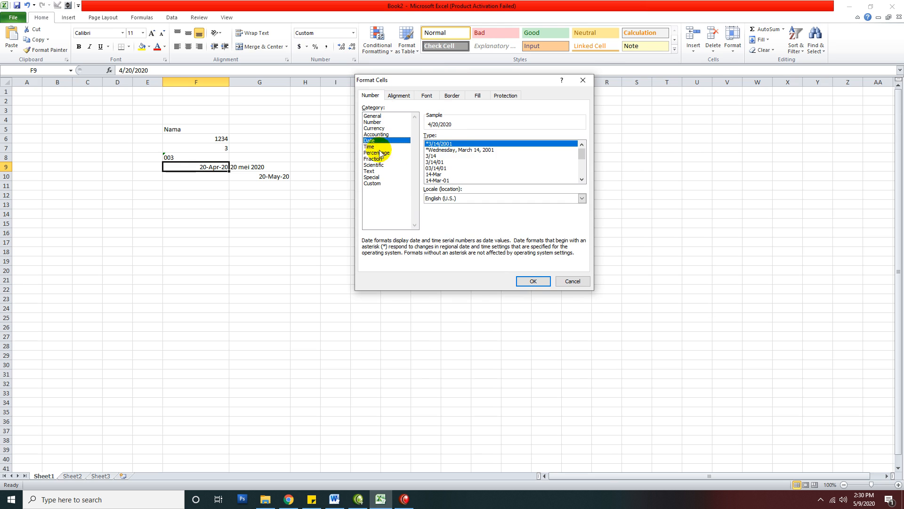
left_click(449, 150)
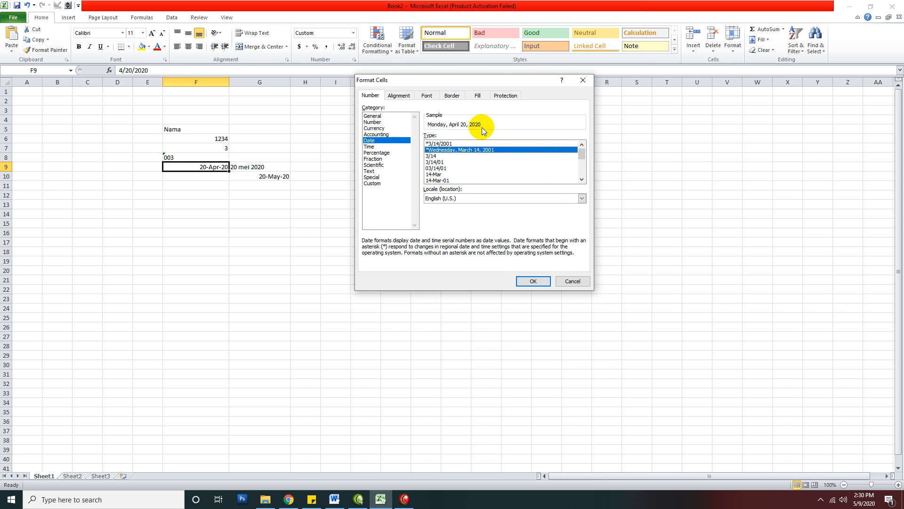
scroll(470, 173, "down", 2)
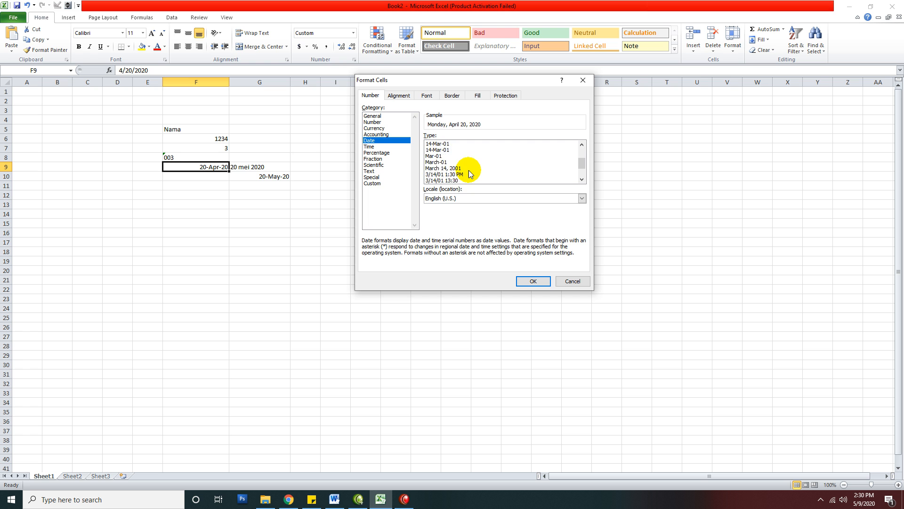
scroll(470, 174, "down", 1)
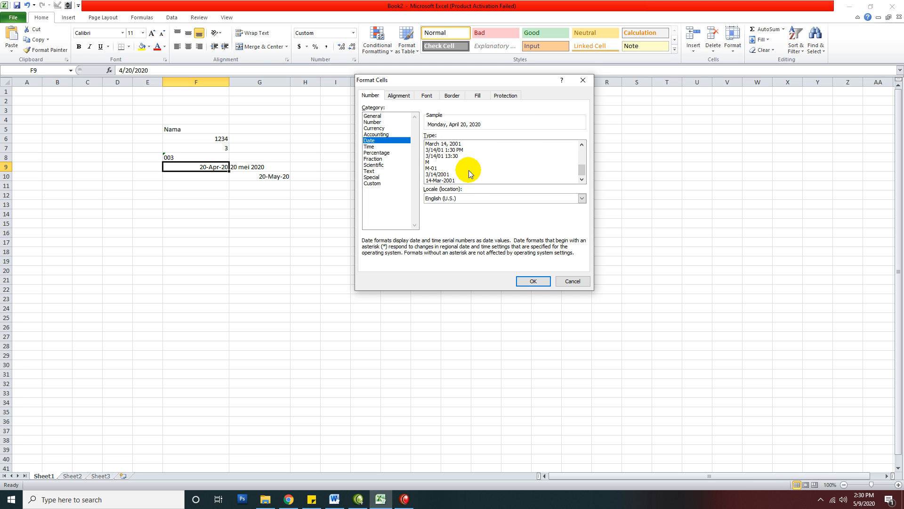
left_click(451, 181)
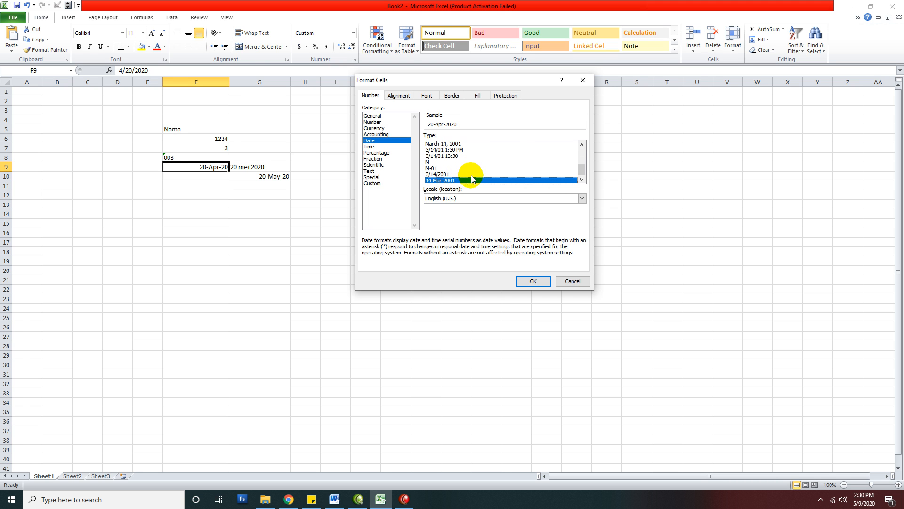
scroll(476, 174, "up", 3)
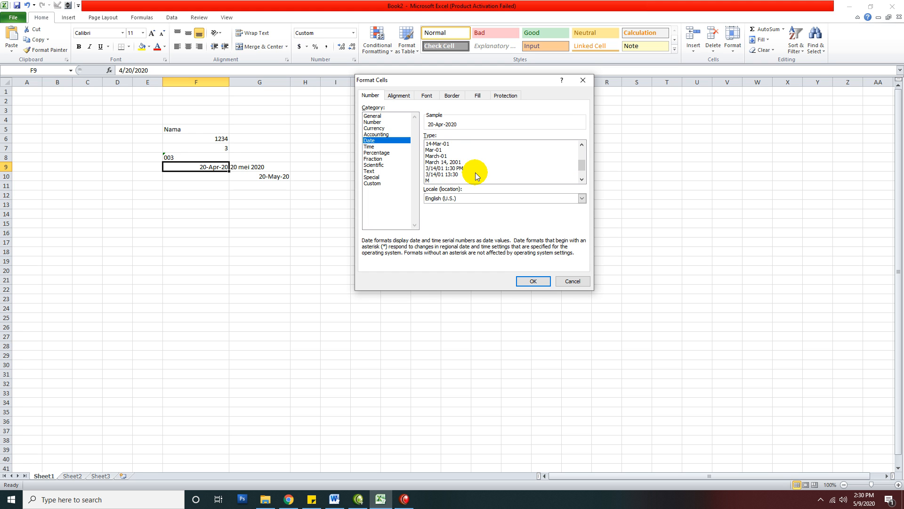
scroll(475, 172, "up", 1)
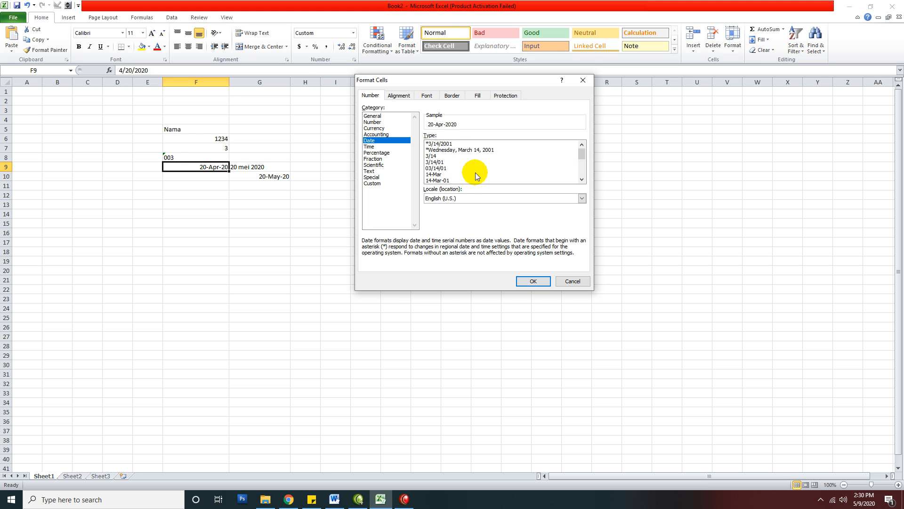
scroll(452, 169, "down", 2)
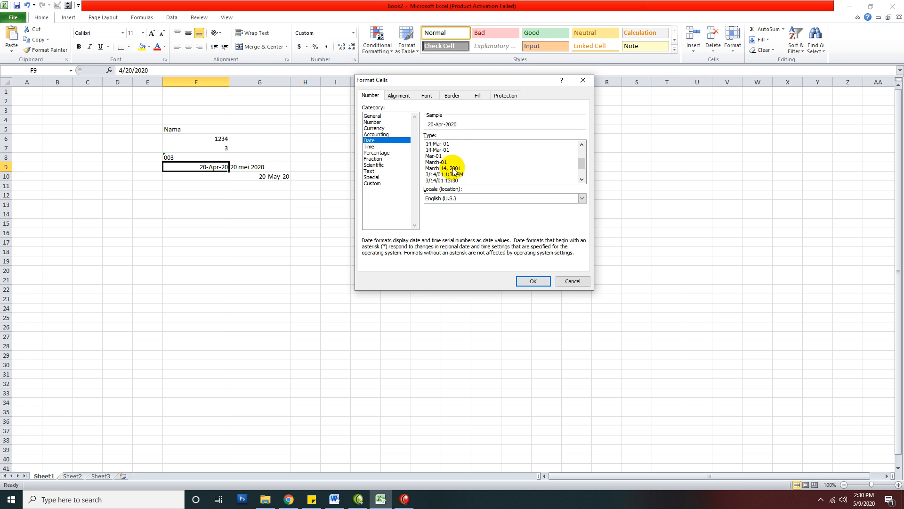
scroll(454, 172, "down", 1)
scroll(454, 172, "down", 1)
scroll(454, 171, "up", 4)
scroll(455, 170, "down", 2)
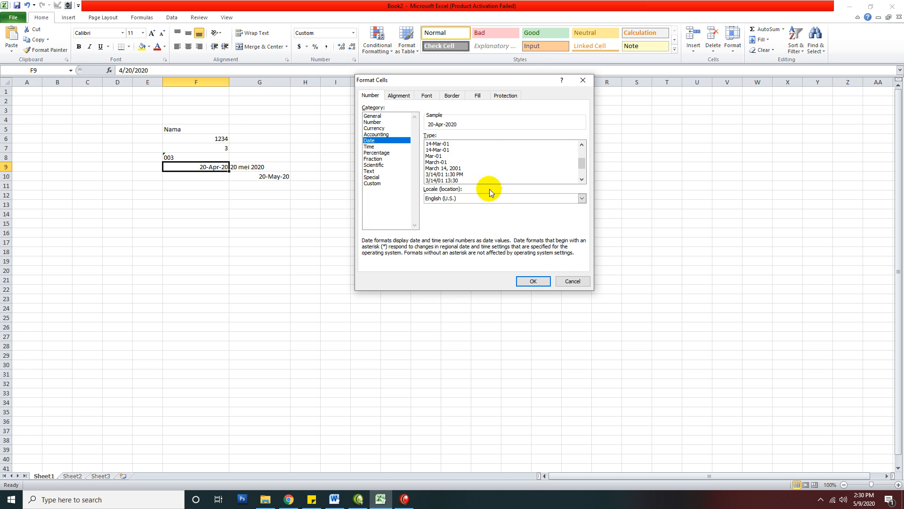
left_click(533, 281)
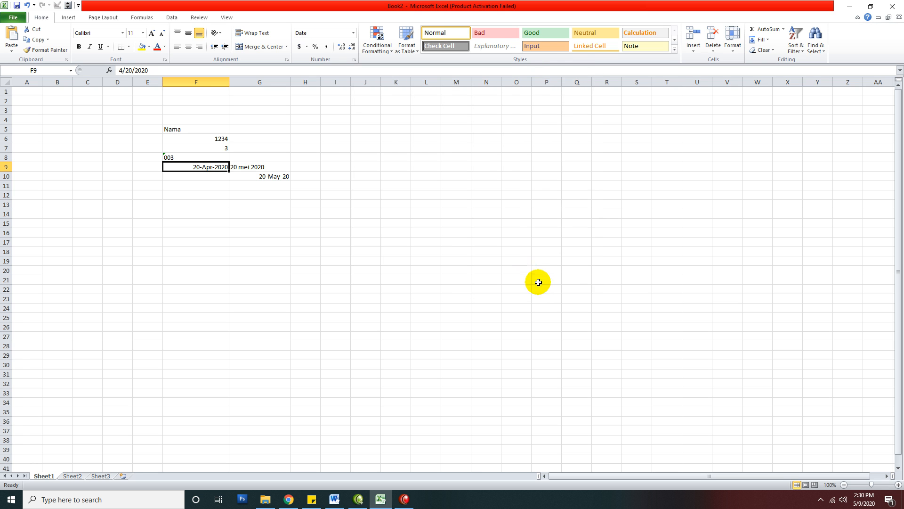
Open the number format settings of cell F9 and look through the English (U.S.) date types.
left_click(240, 202)
left_click(210, 168)
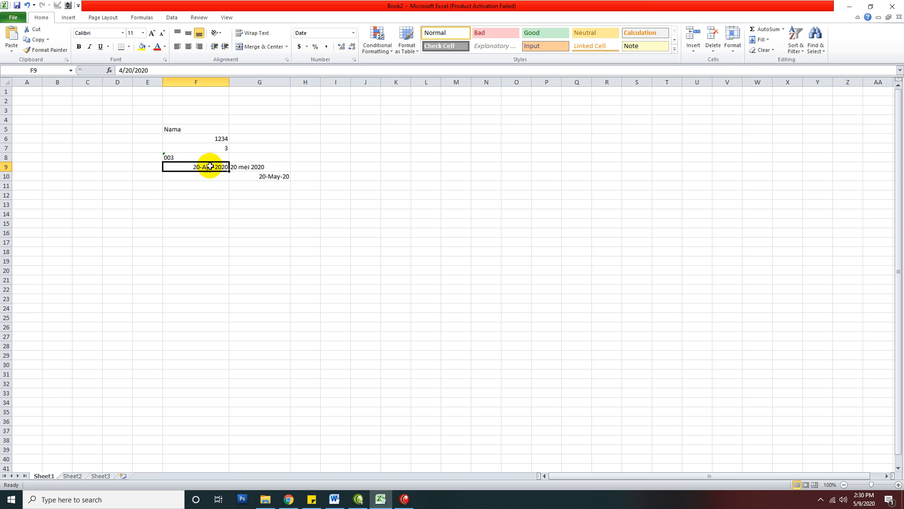
left_click(353, 59)
scroll(483, 173, "up", 2)
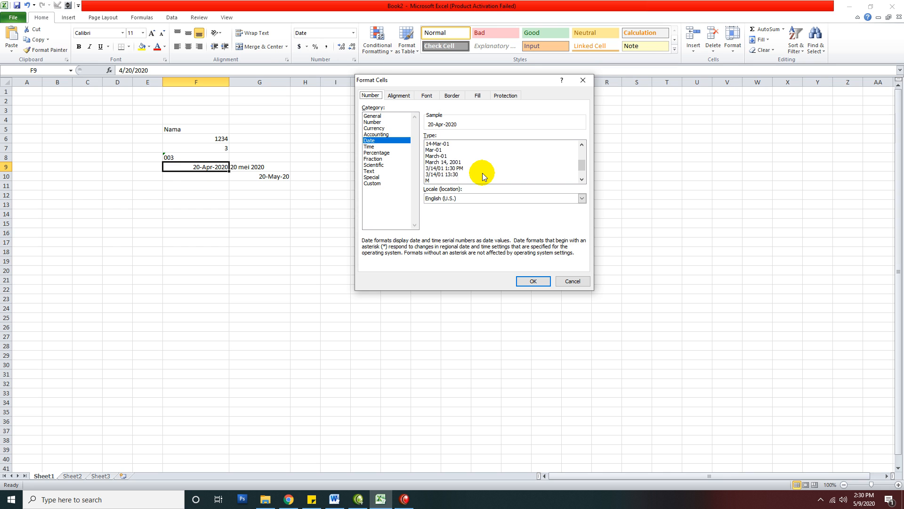
scroll(482, 173, "up", 1)
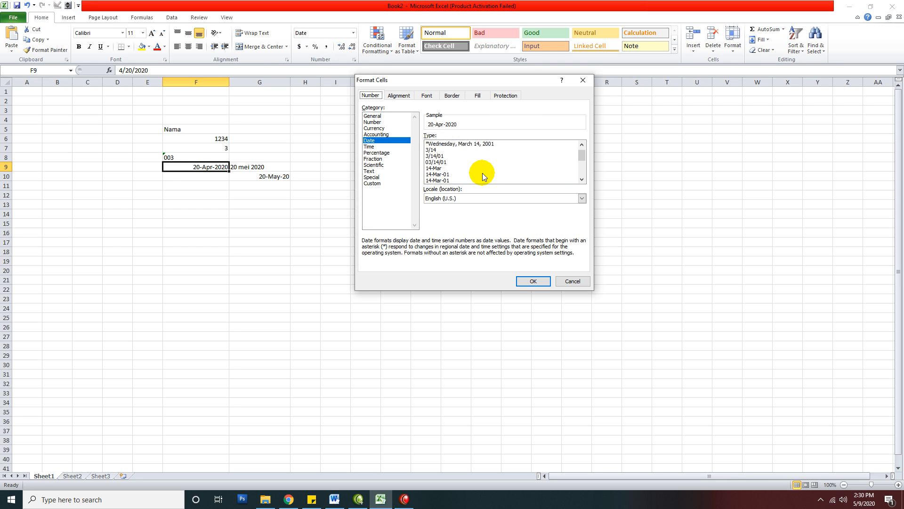
scroll(483, 173, "up", 1)
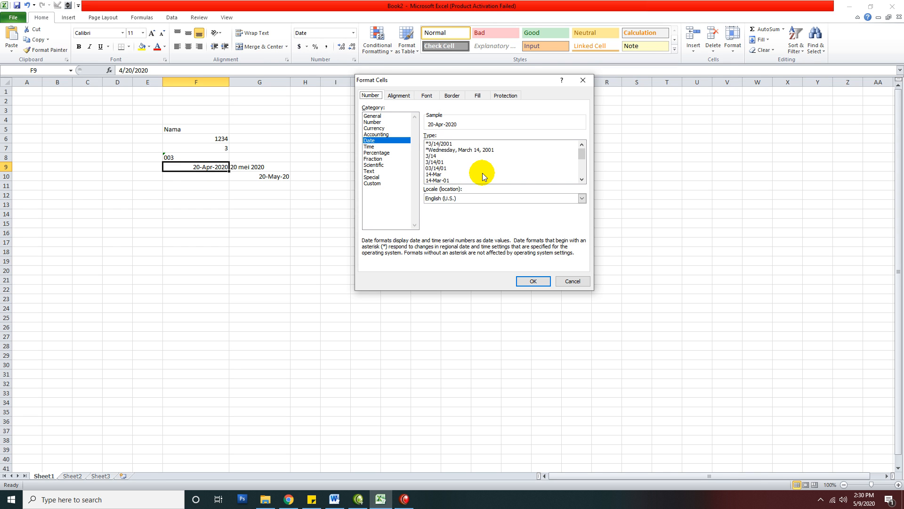
scroll(482, 173, "down", 3)
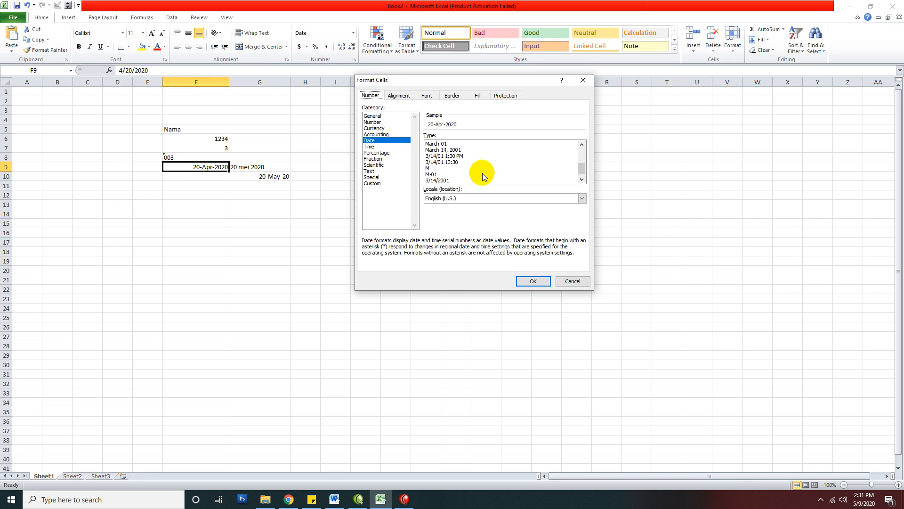
scroll(483, 174, "down", 1)
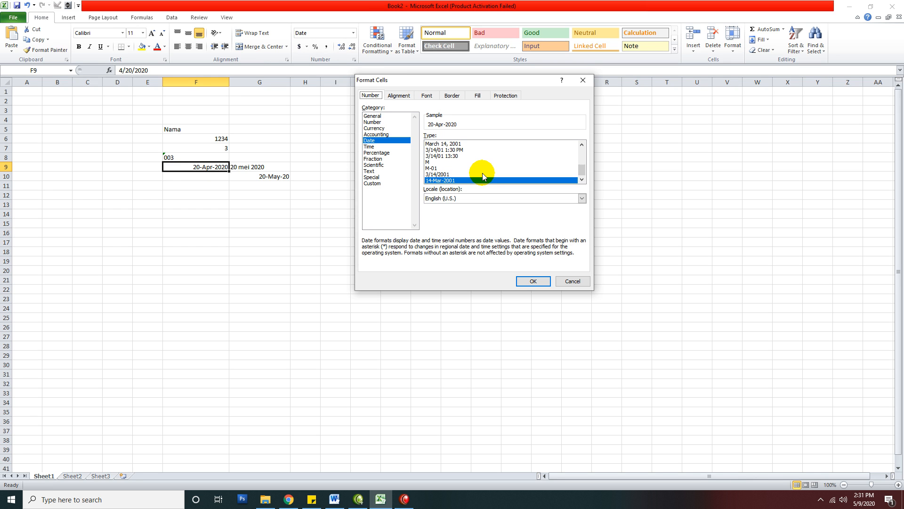
Set the date format of cell F9 to the Indonesian locale with the 14 Maret 2001 type.
left_click(583, 198)
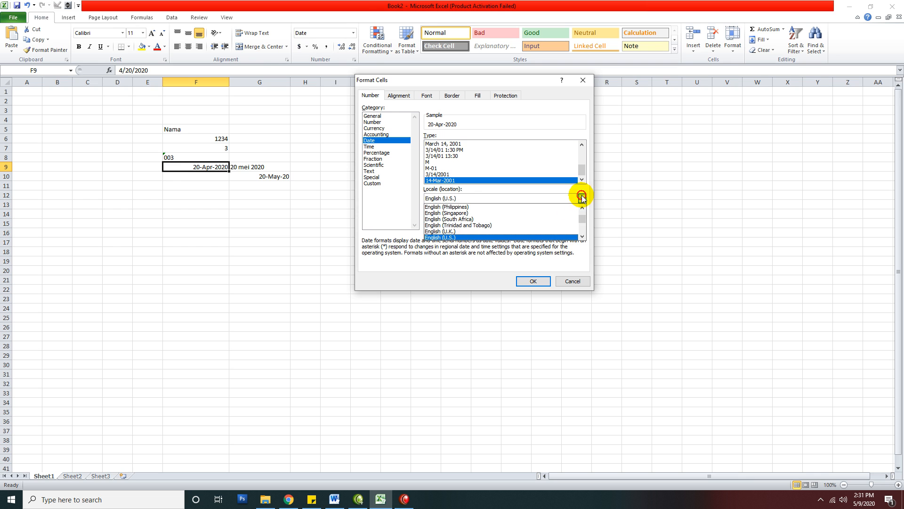
left_click_drag(581, 221, 523, 225)
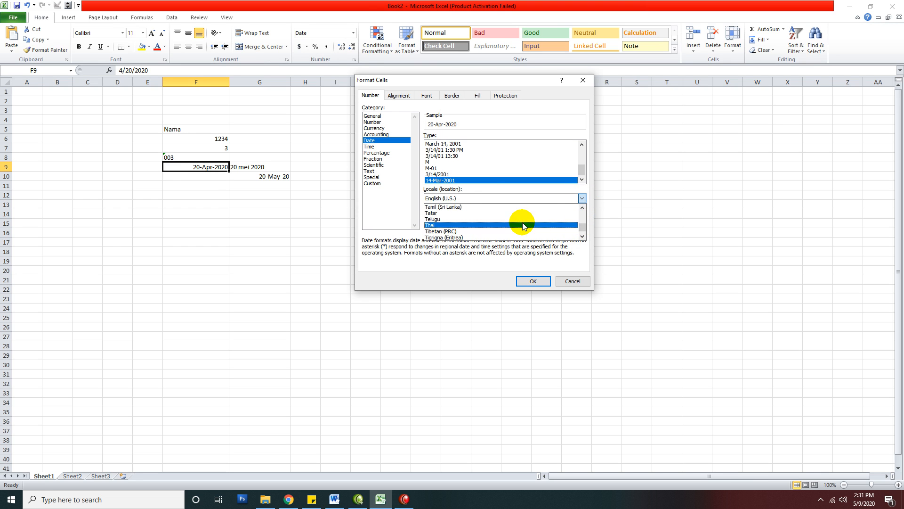
left_click(549, 212)
left_click(571, 202)
scroll(575, 208, "up", 20)
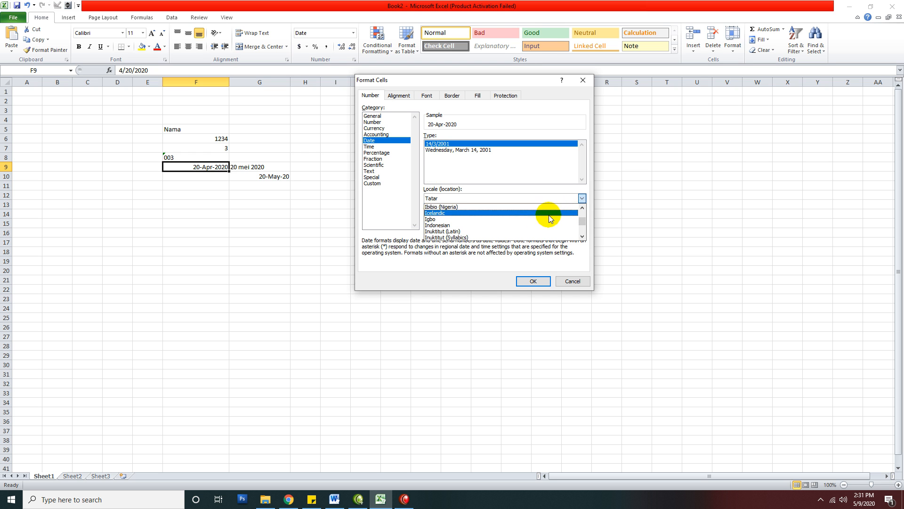
left_click(519, 226)
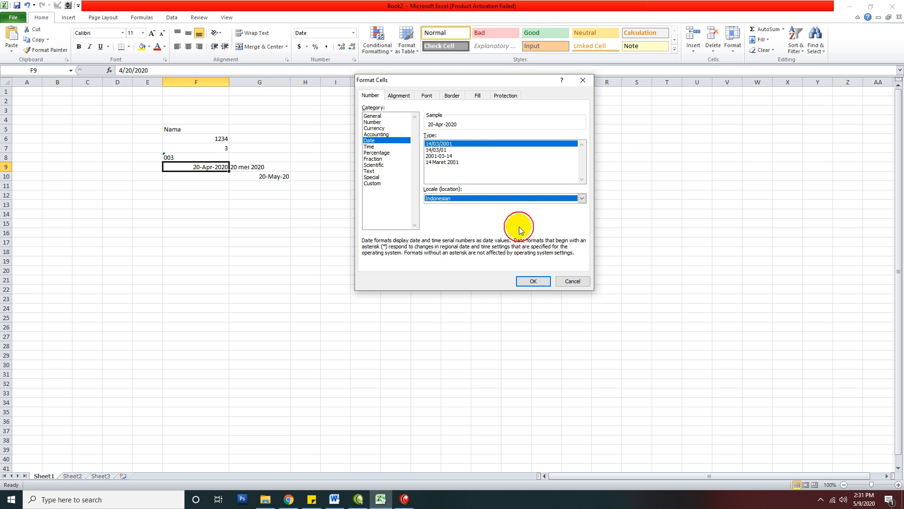
left_click(445, 162)
left_click(524, 282)
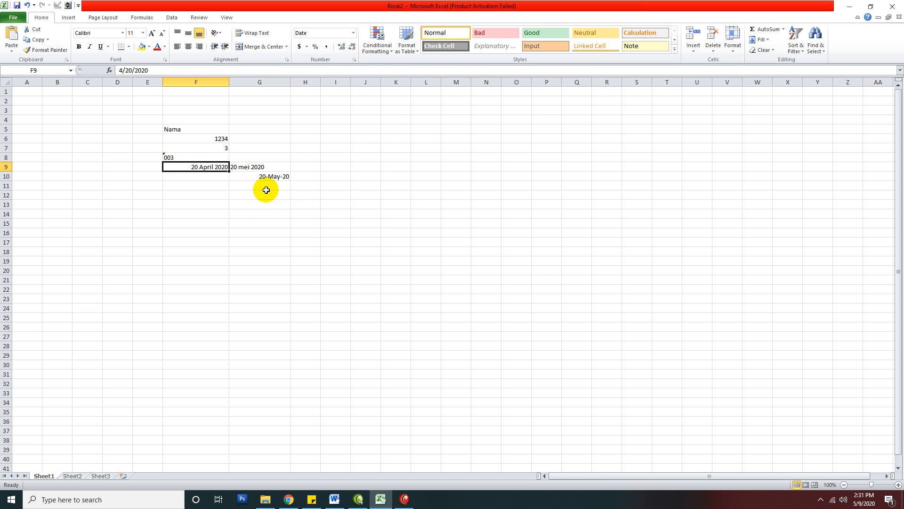
Enter the number 35000 in cell F12.
left_click(216, 195)
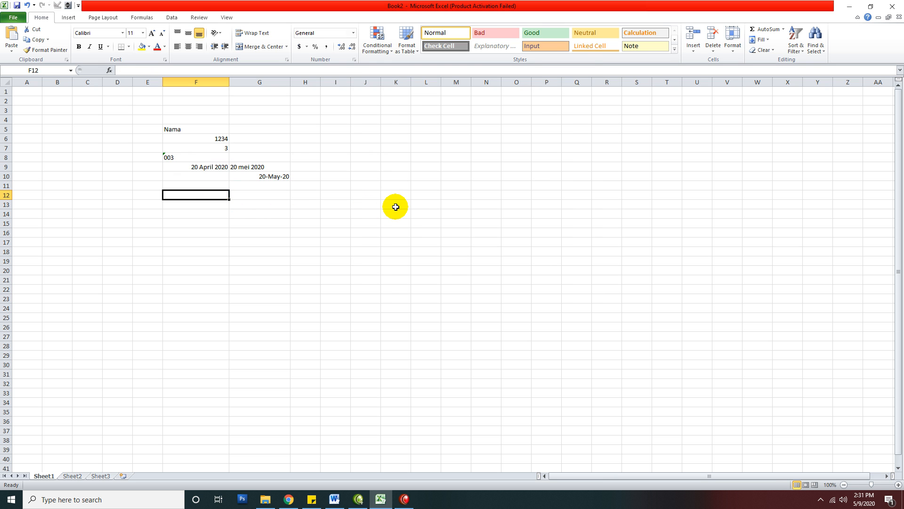
type("35000")
left_click(396, 207)
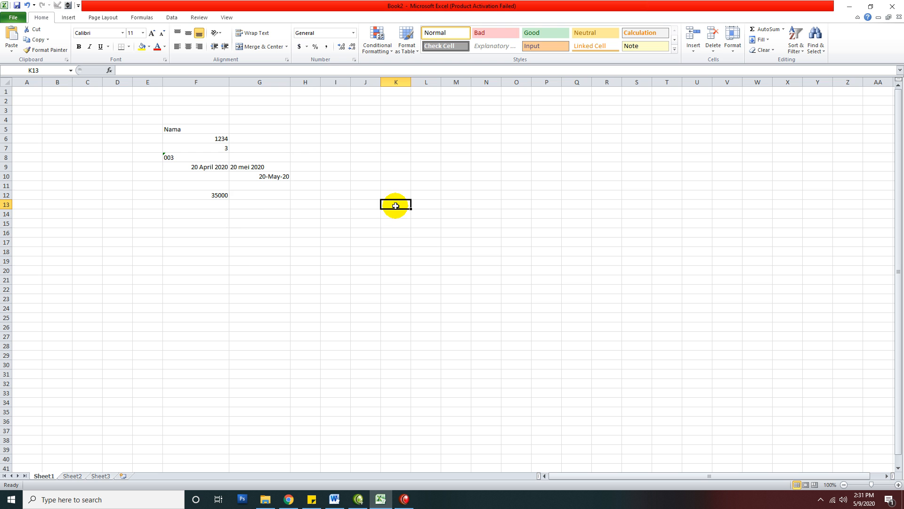
Preview the Currency format for the amount in cell F12 and choose the Accounting category instead.
left_click(207, 196)
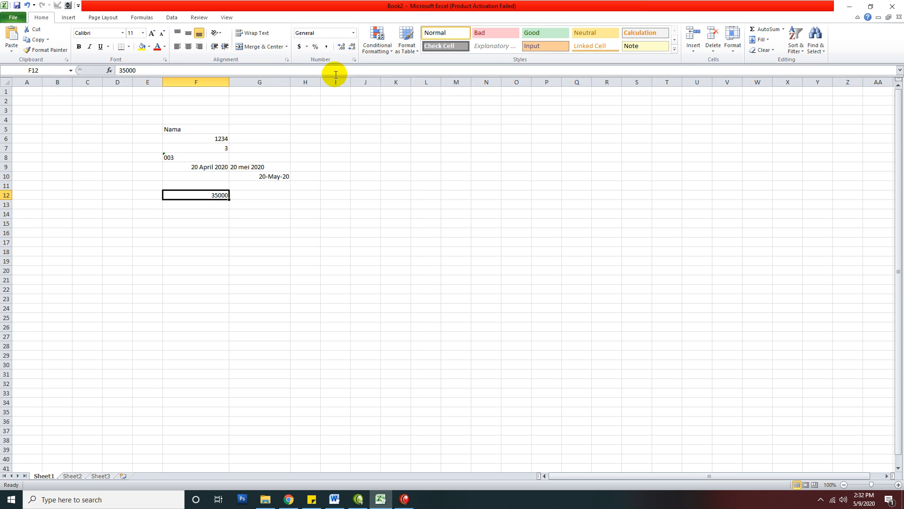
left_click(354, 60)
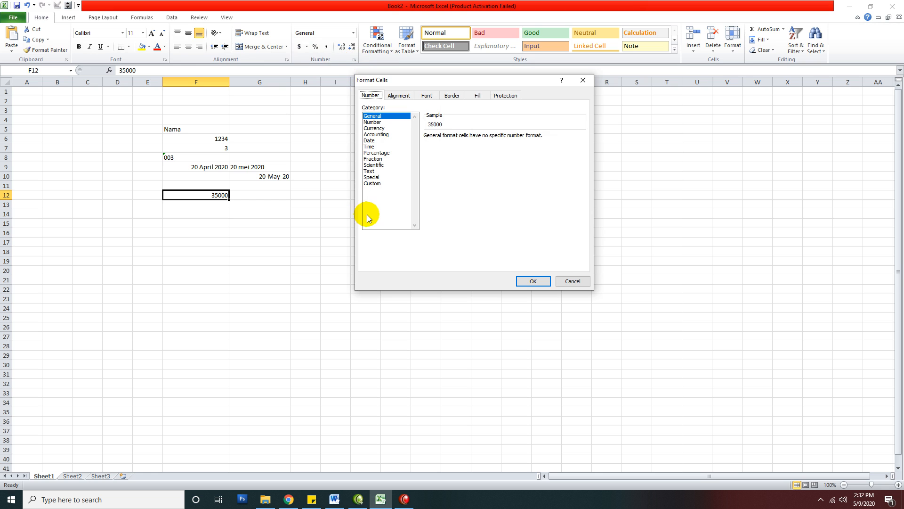
left_click(374, 128)
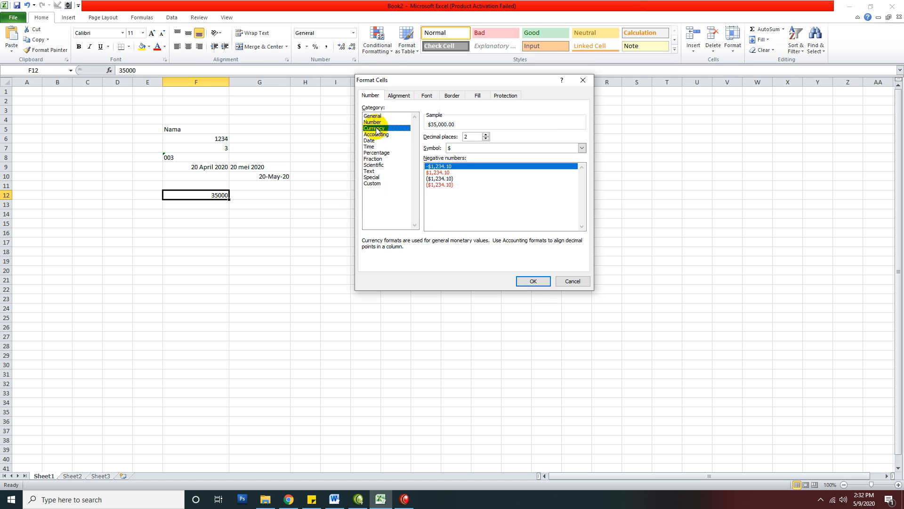
left_click(376, 134)
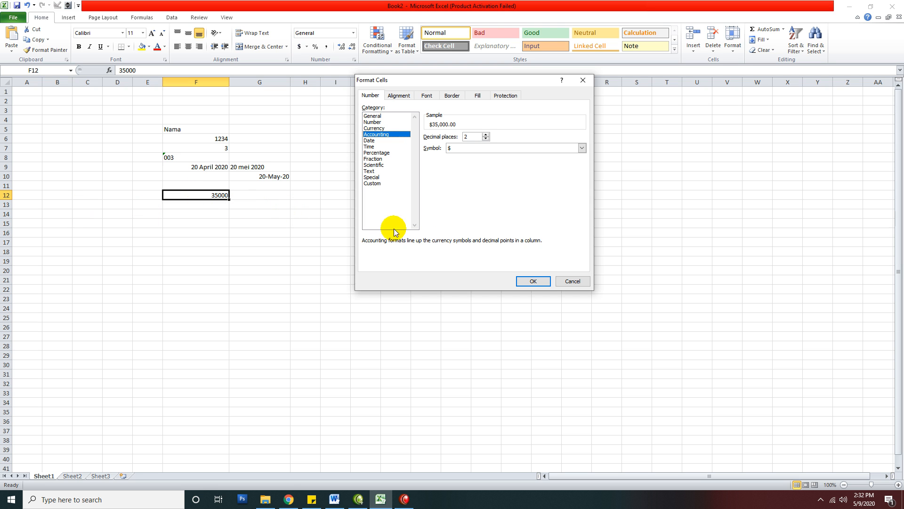
Apply the Accounting format to cell F12 with the Rp Indonesian symbol and 0 decimal places.
left_click(582, 147)
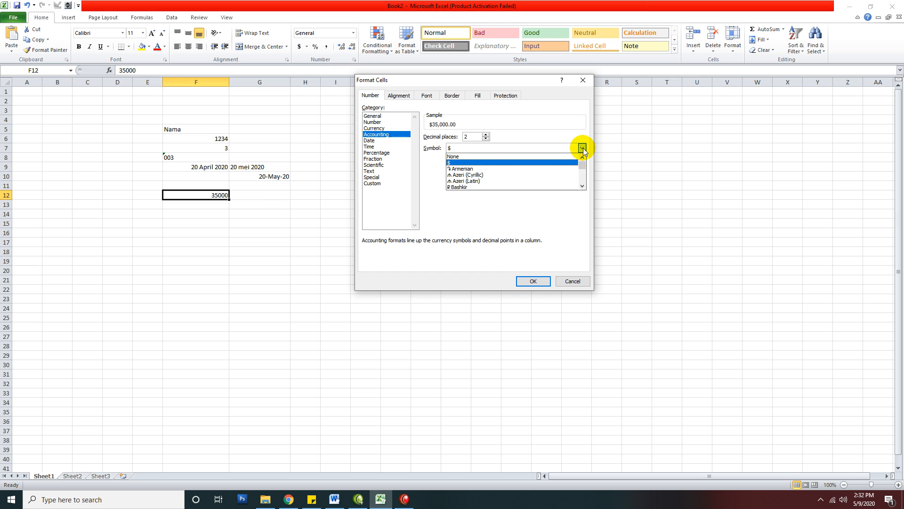
left_click(582, 186)
left_click(582, 186)
left_click(582, 186)
left_click(583, 186)
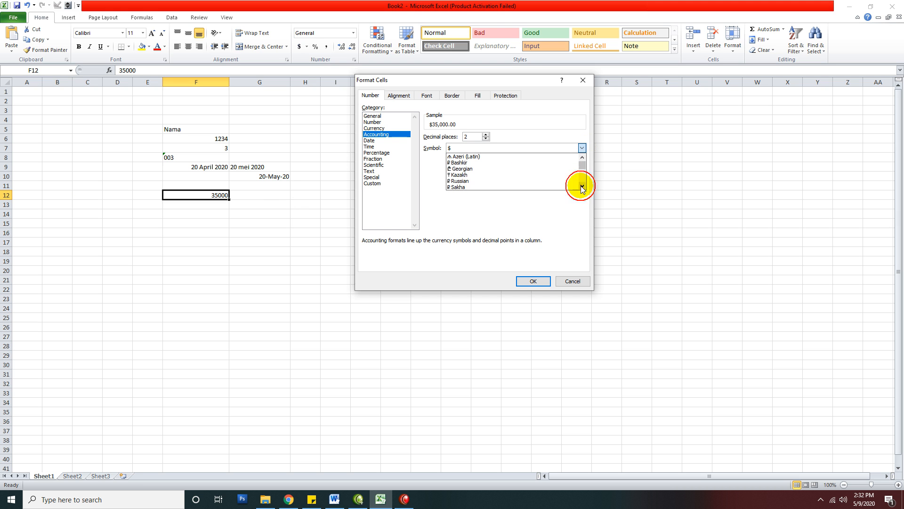
key("r")
key("Down")
key("Down")
key("Down")
key("Down")
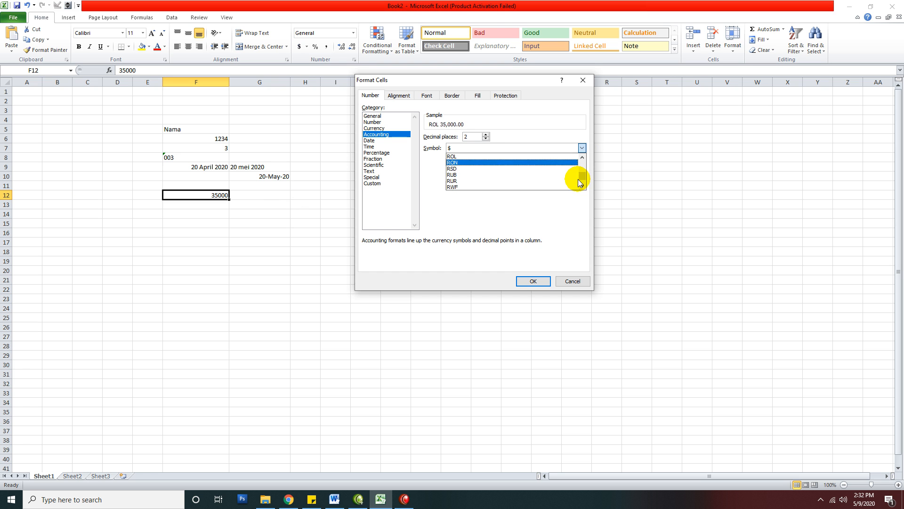
key("r")
key("r")
key("i")
left_click(582, 186)
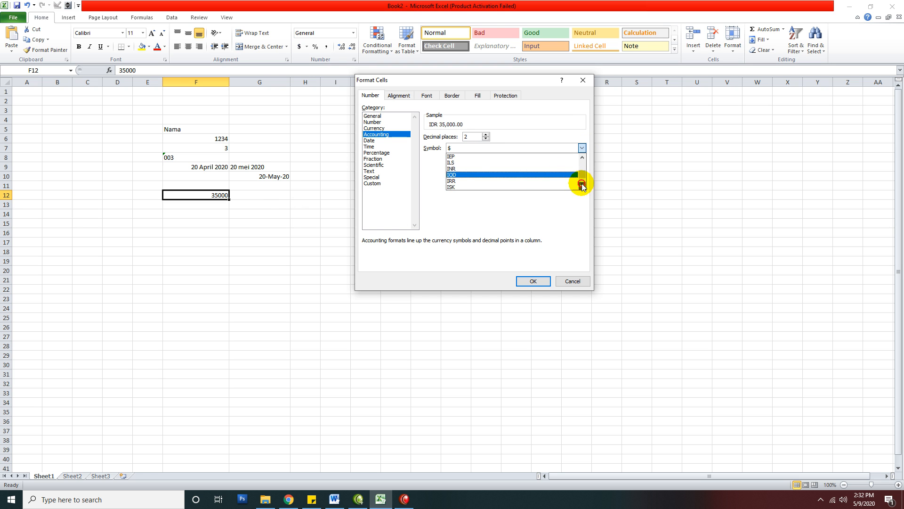
left_click_drag(582, 178, 583, 170)
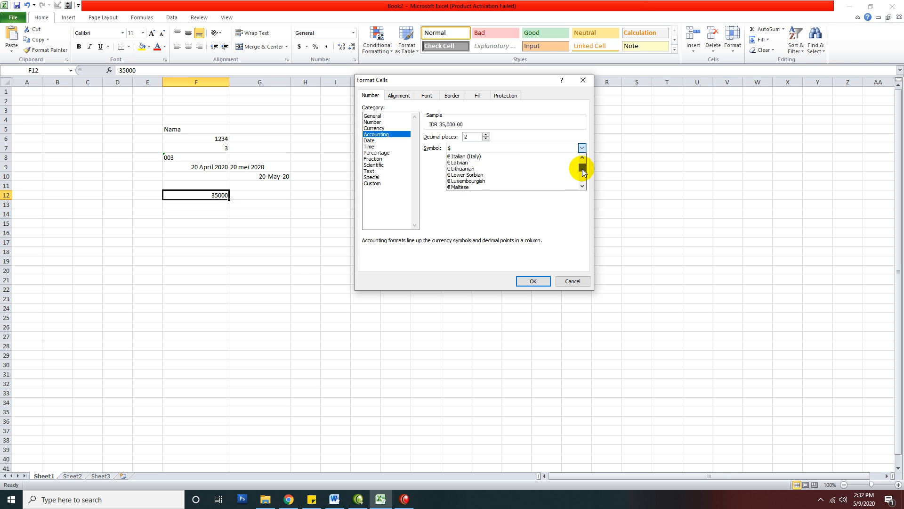
left_click(582, 186)
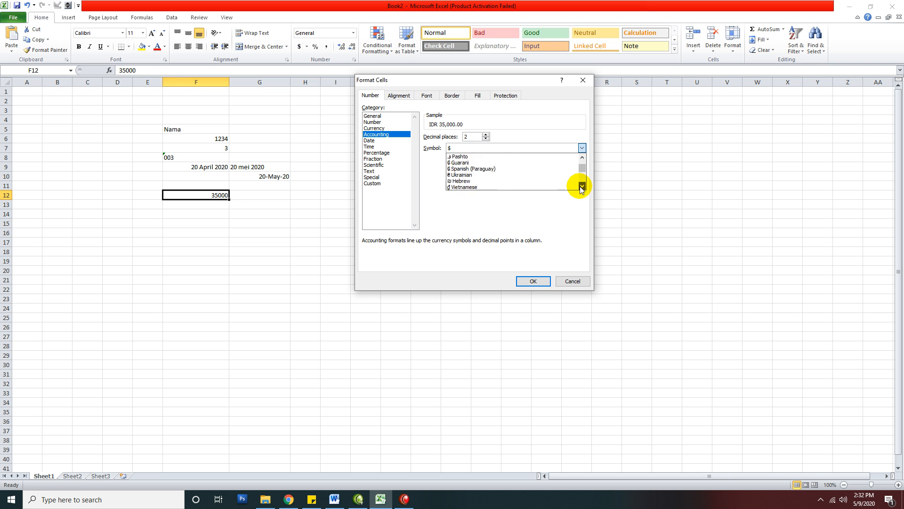
left_click(582, 187)
left_click(583, 187)
left_click(582, 186)
left_click(582, 187)
left_click(582, 187)
left_click(582, 186)
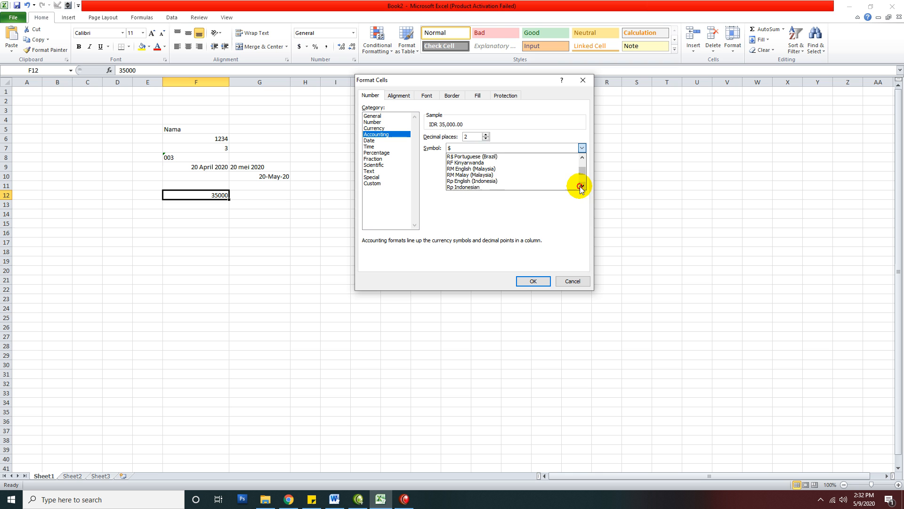
left_click(538, 182)
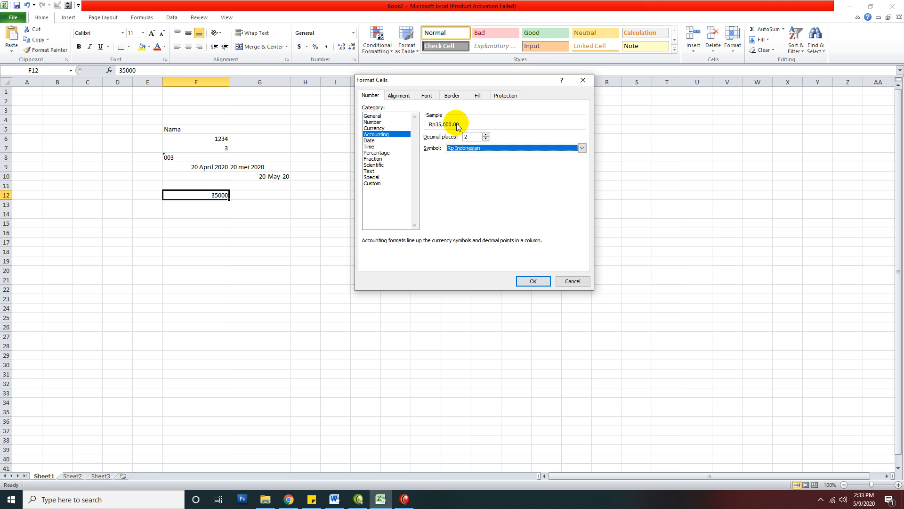
left_click(485, 139)
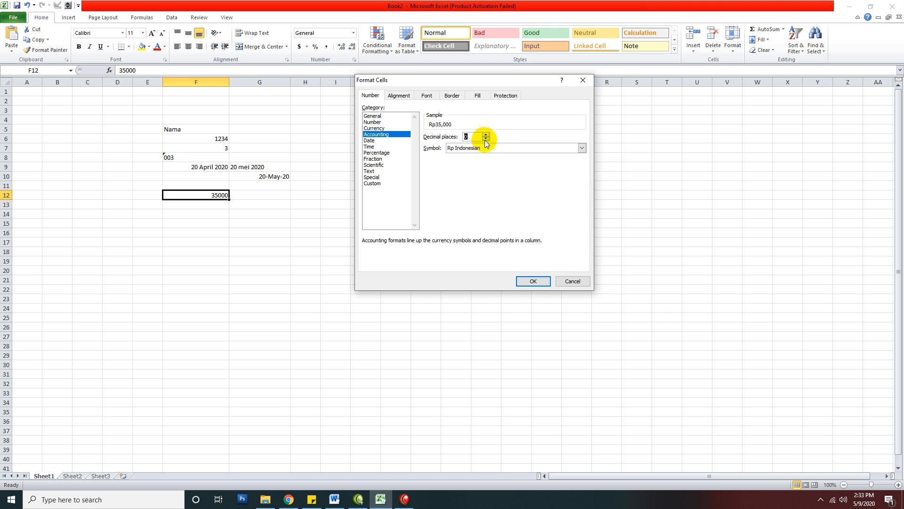
left_click(531, 281)
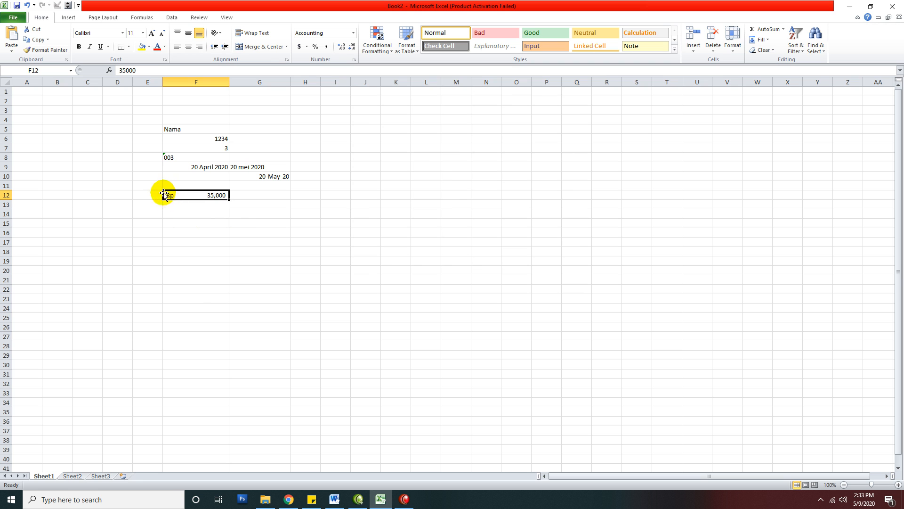
Enter the number 45000 in cell F13, directly below the Accounting-formatted amount.
left_click(213, 205)
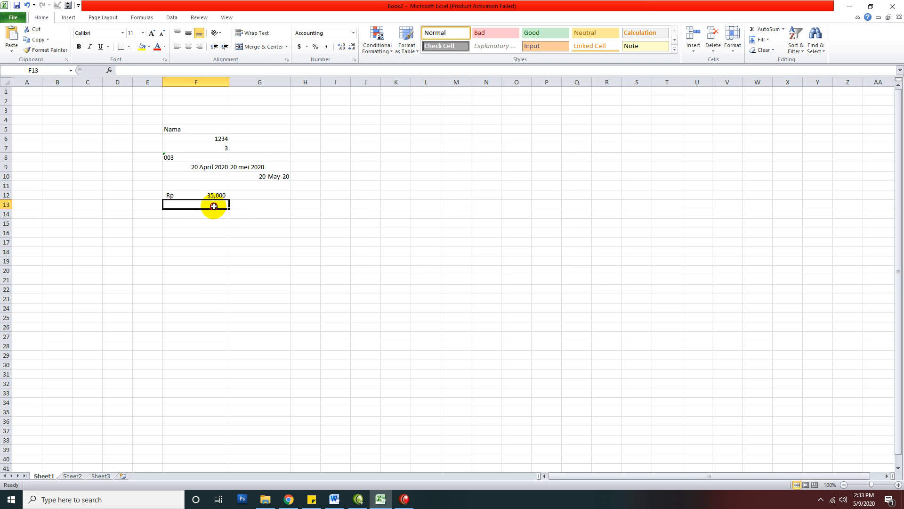
type("45000")
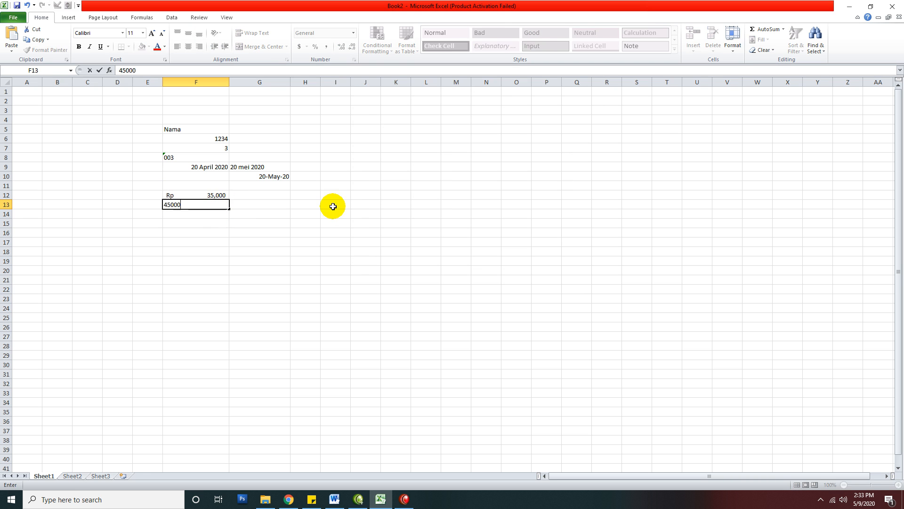
key("Return")
Format cell F13 as Currency with the Rp Indonesian symbol and 0 decimal places.
left_click(218, 205)
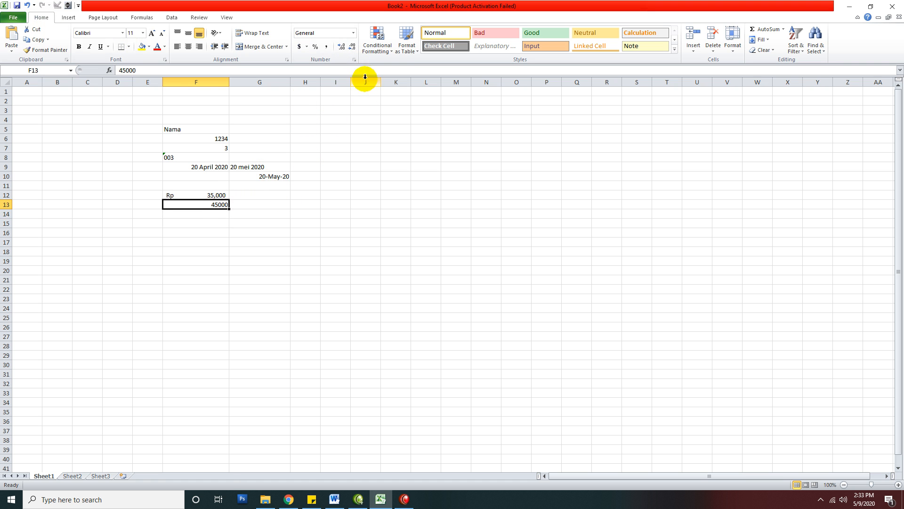
left_click(354, 59)
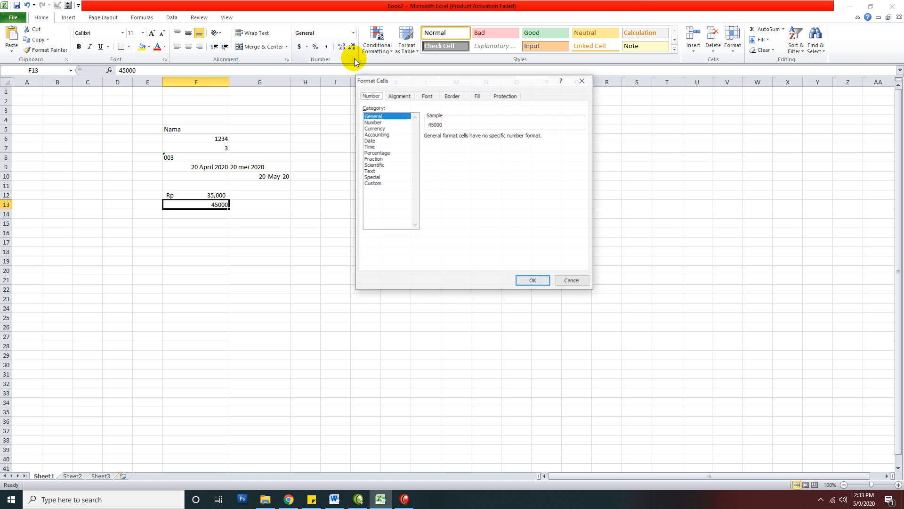
left_click(378, 128)
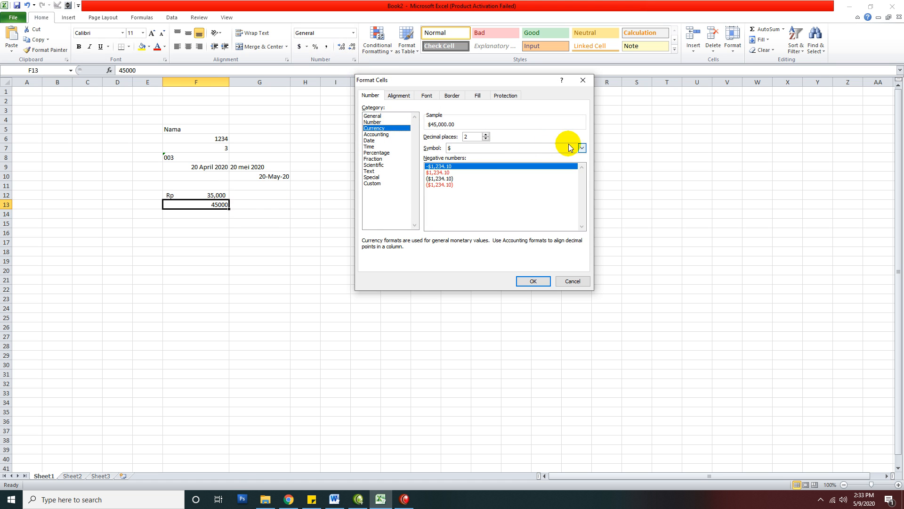
left_click(583, 147)
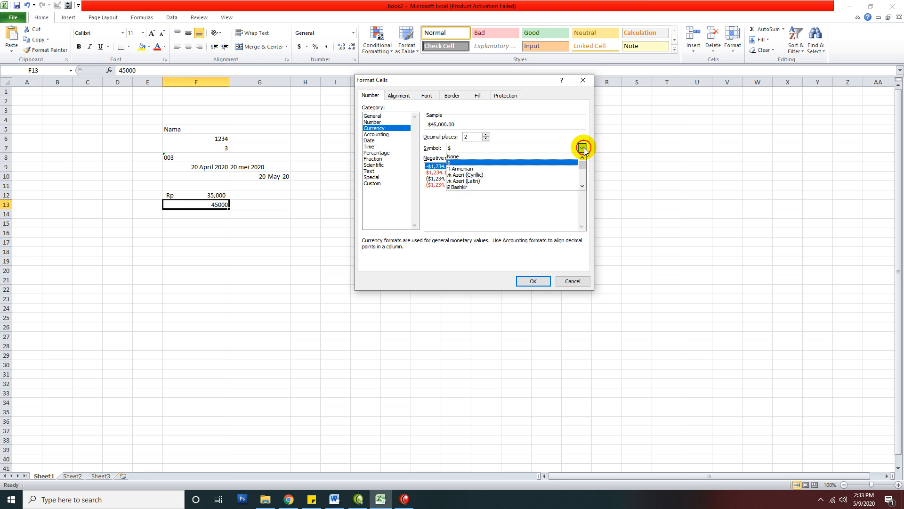
left_click_drag(583, 159, 586, 176)
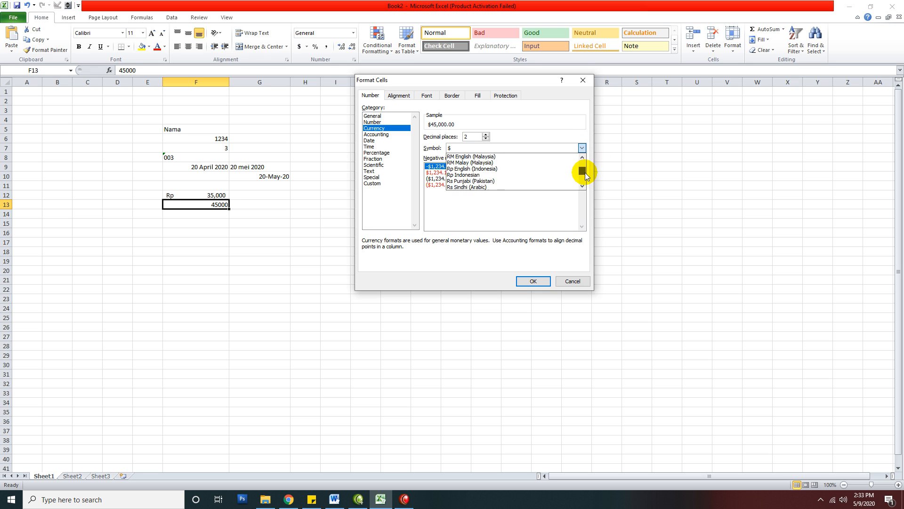
left_click(515, 174)
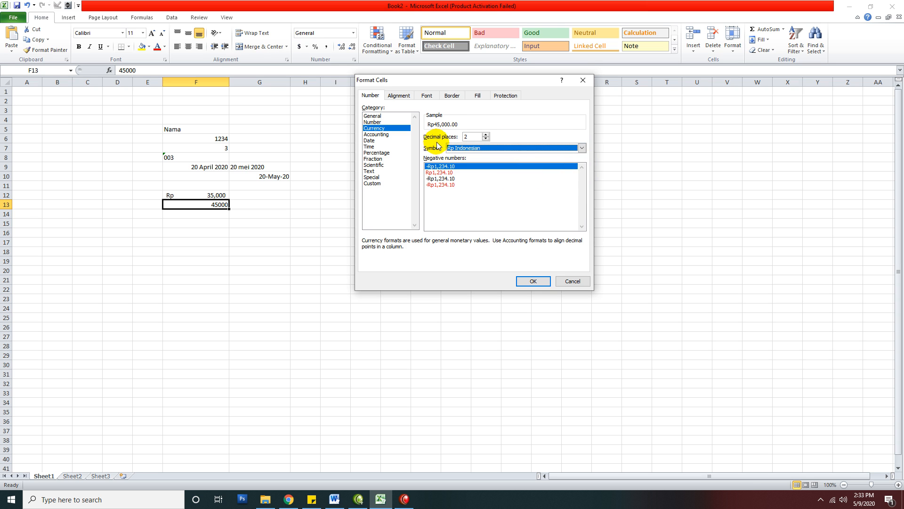
left_click(486, 139)
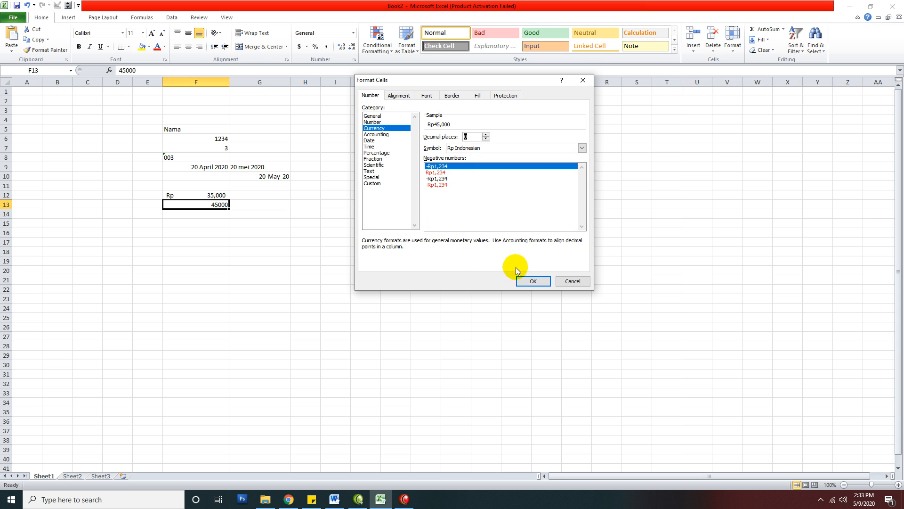
left_click(523, 281)
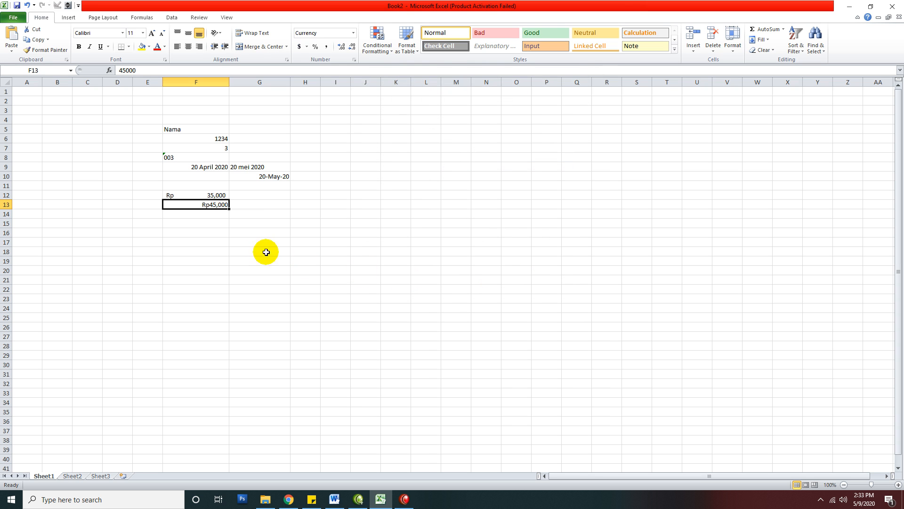
Label the two rupiah amounts by entering Accounting in cell G12 and Currency in cell G13.
left_click(200, 195)
left_click(247, 195)
type("A")
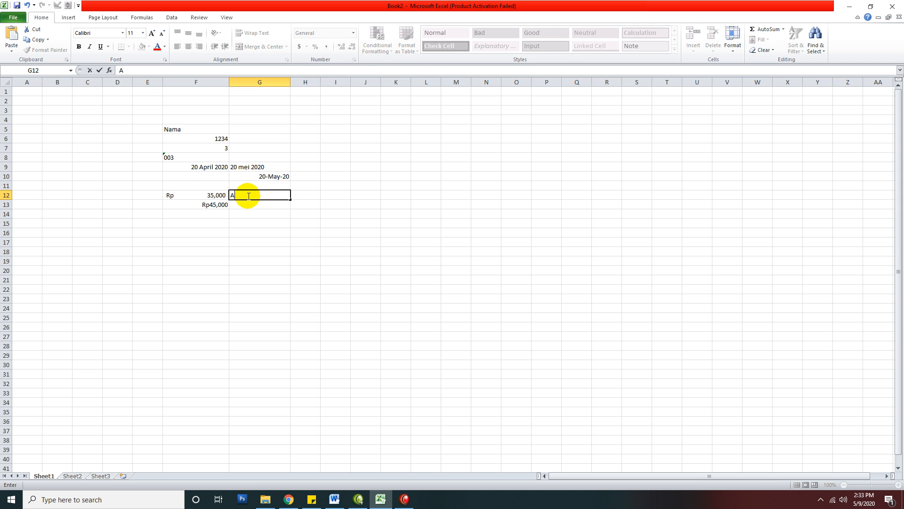
type("ccounting")
key("Return")
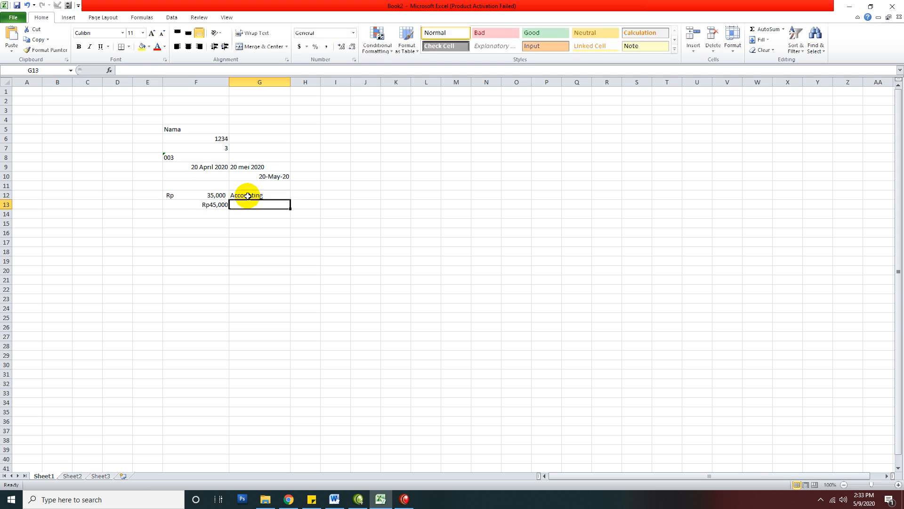
type("Currenc")
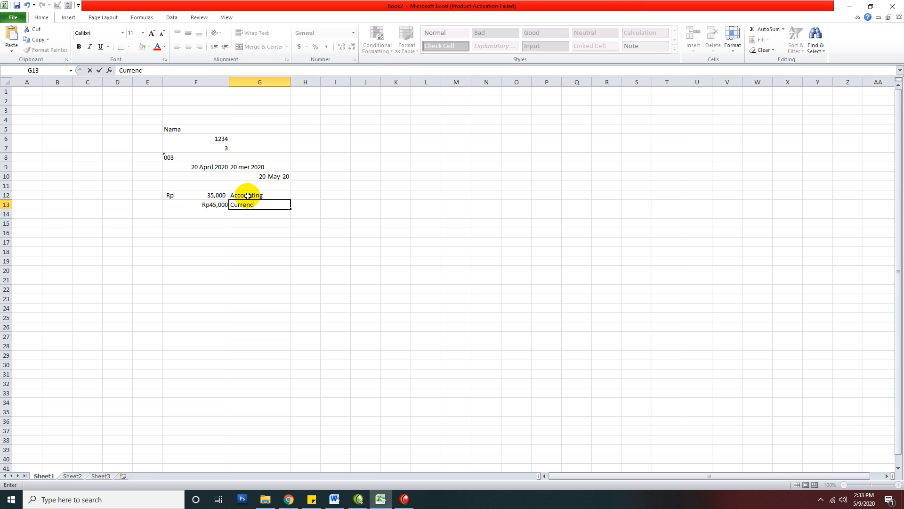
type("y")
key("Return")
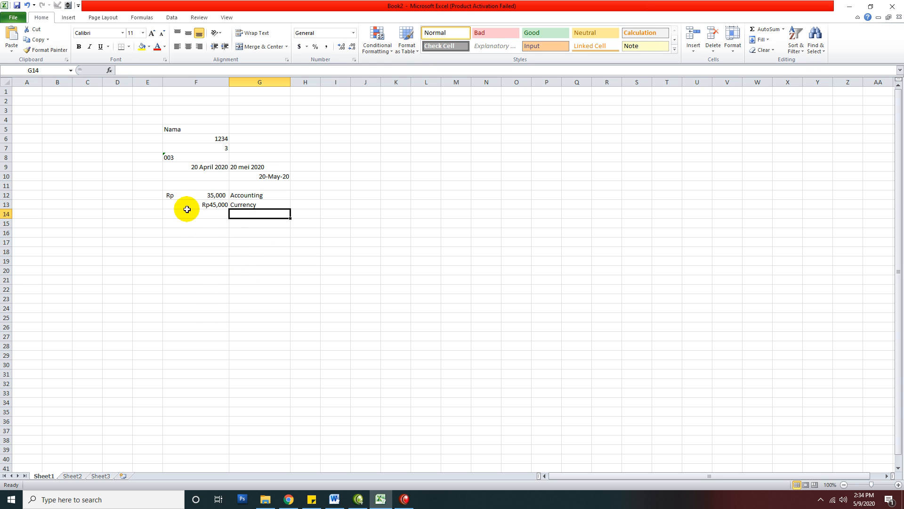
Enter the time 14:30 in cell F15.
left_click(196, 223)
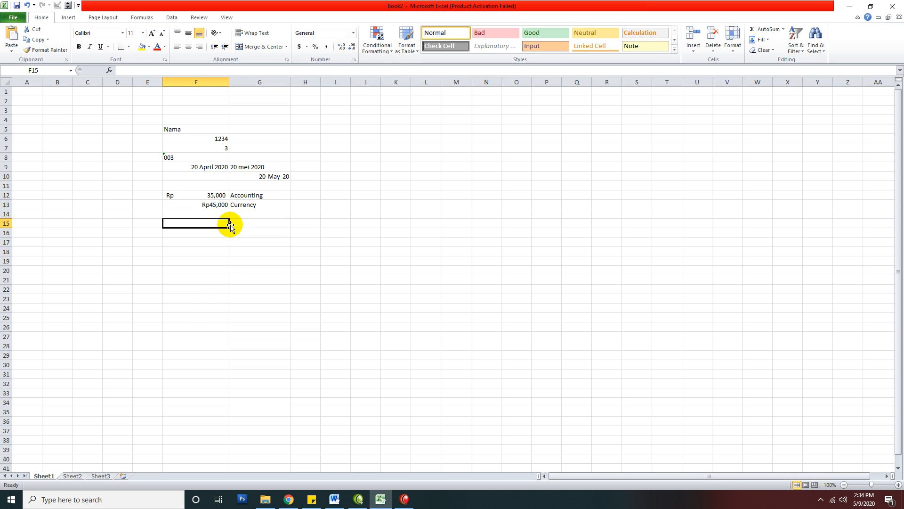
type("14:30")
key("Return")
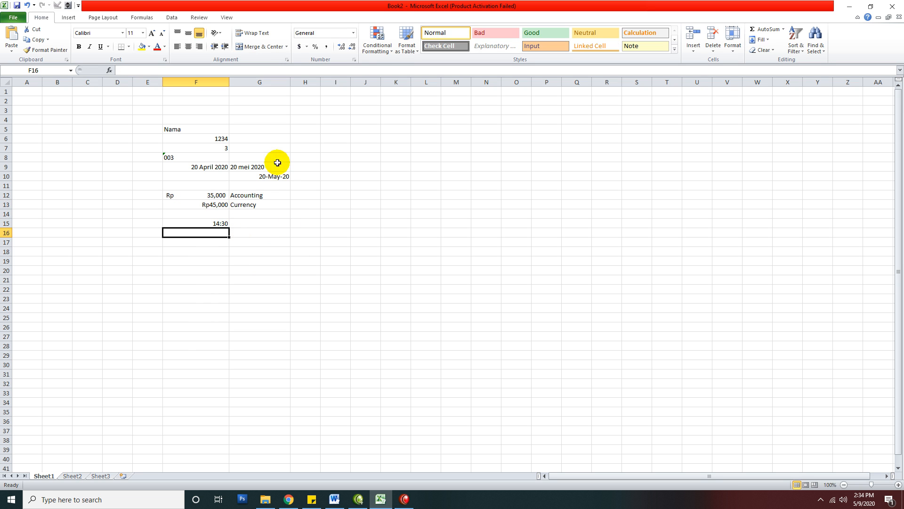
Examine the underlying value and number format of the time in cell F15.
left_click(224, 224)
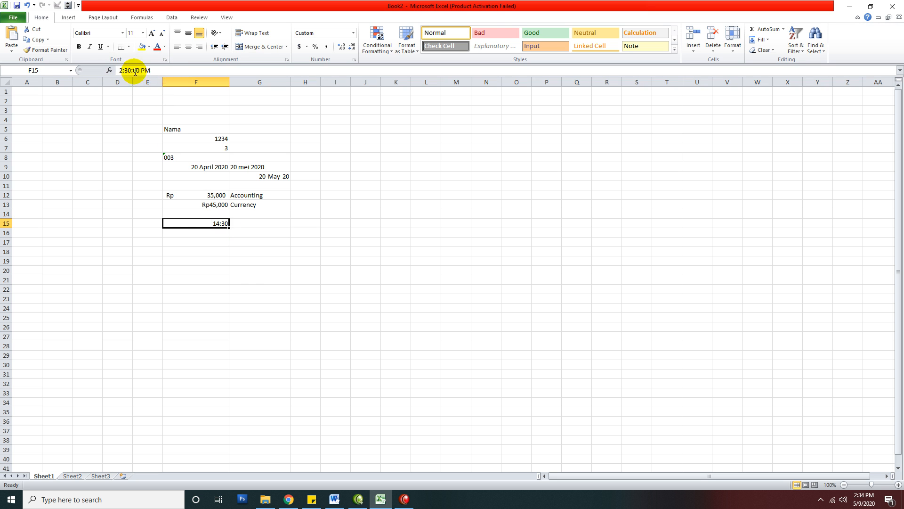
left_click(203, 245)
left_click(213, 229)
left_click(215, 220)
left_click(213, 234)
left_click(215, 221)
left_click(211, 240)
left_click(214, 220)
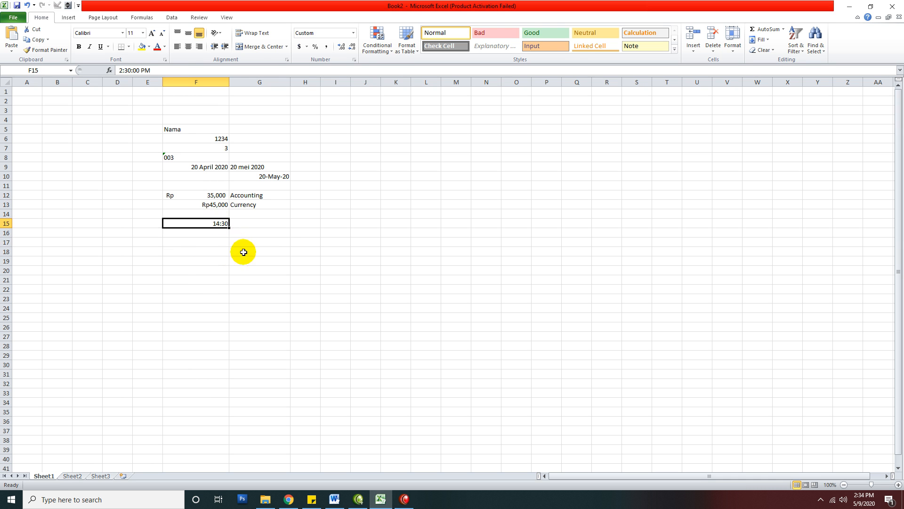
Enter the percentage 15% in cell F17 and check which number format it has.
left_click(210, 243)
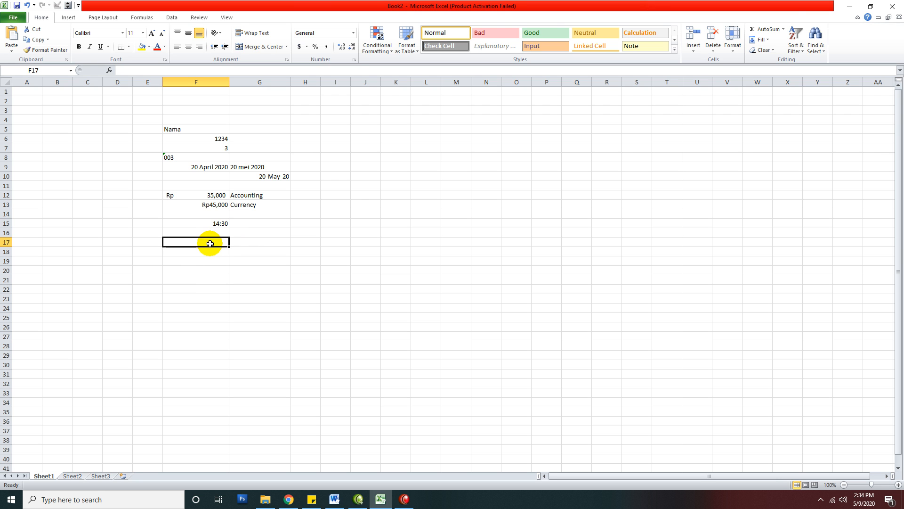
type("15")
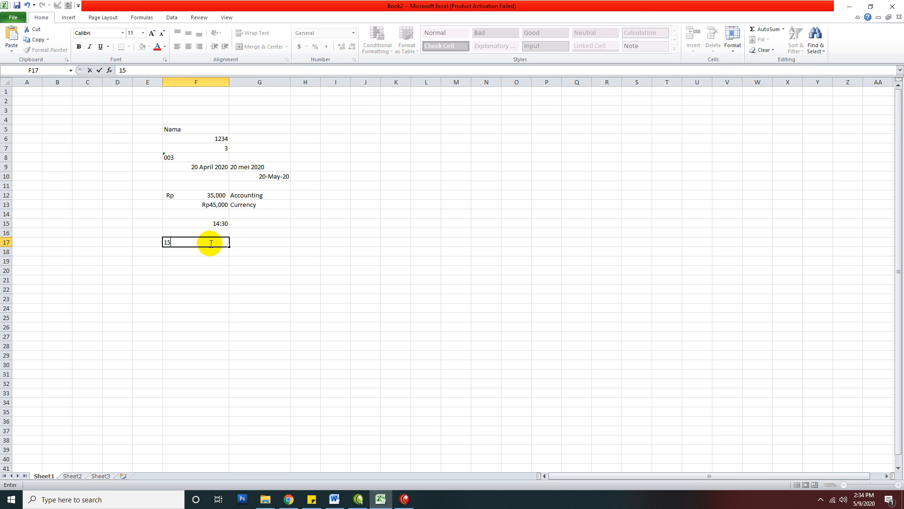
type("%")
key("Return")
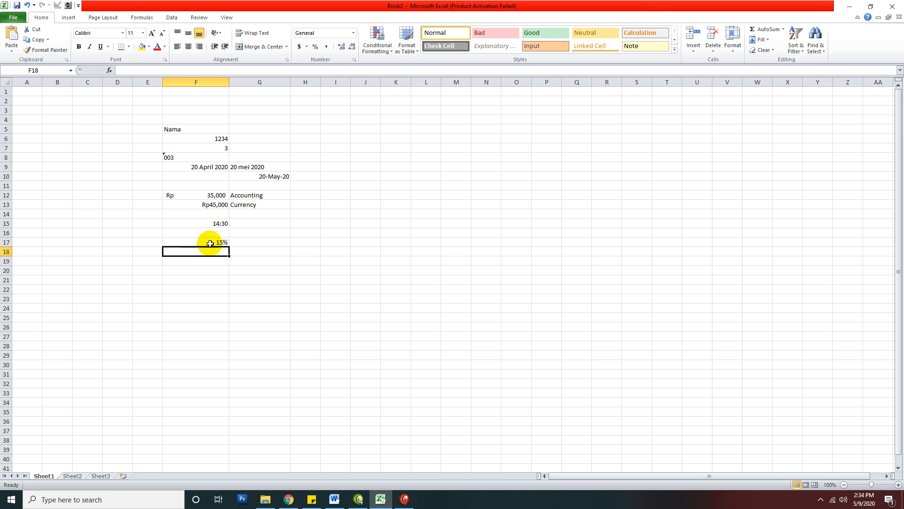
left_click(218, 242)
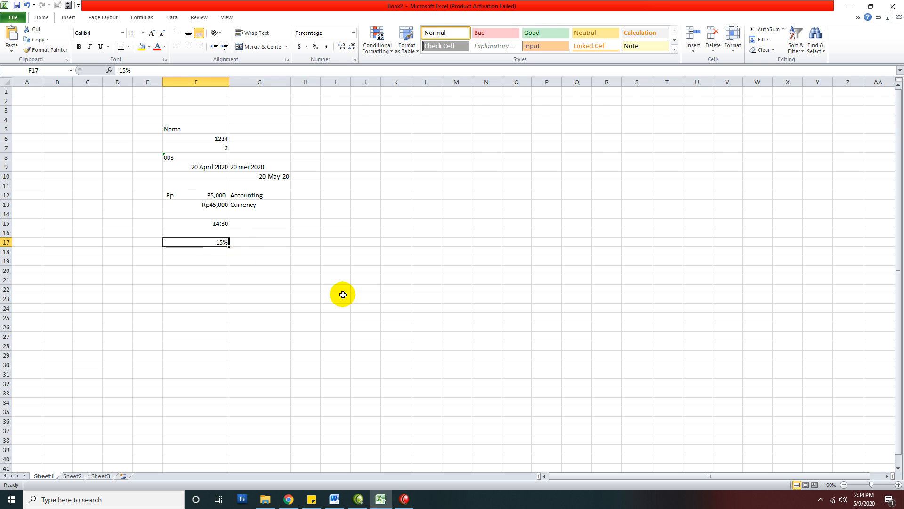
Enter the decimal number 0.5 in cell F19.
left_click(220, 260)
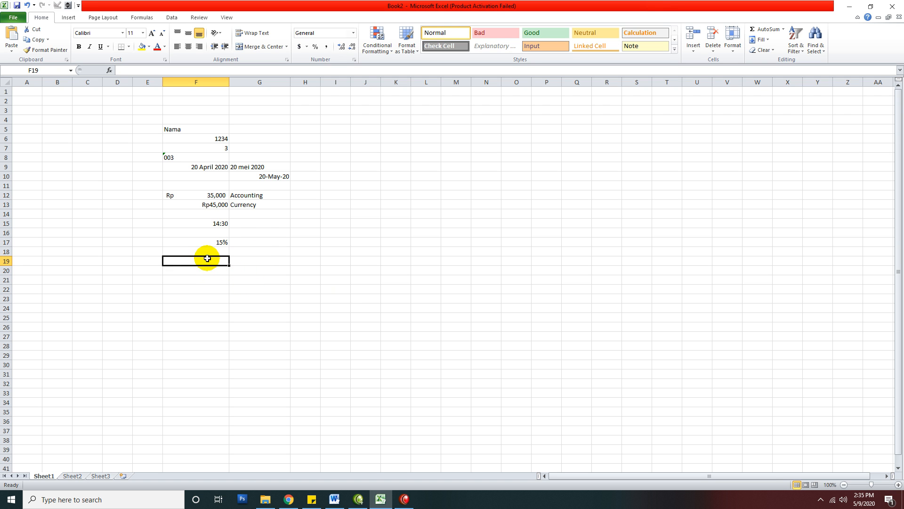
type("0.5")
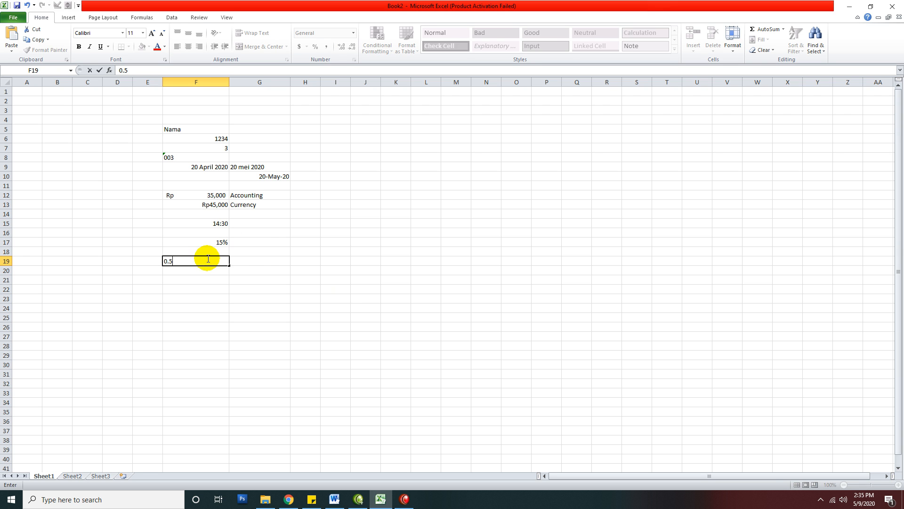
key("Return")
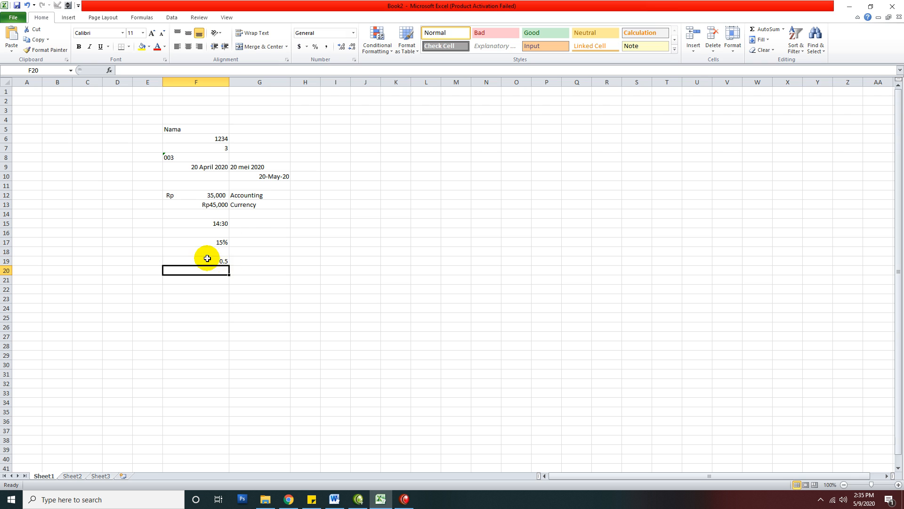
Check the stored value and number format of the decimal in cell F19.
left_click(223, 262)
left_click(212, 280)
left_click(213, 261)
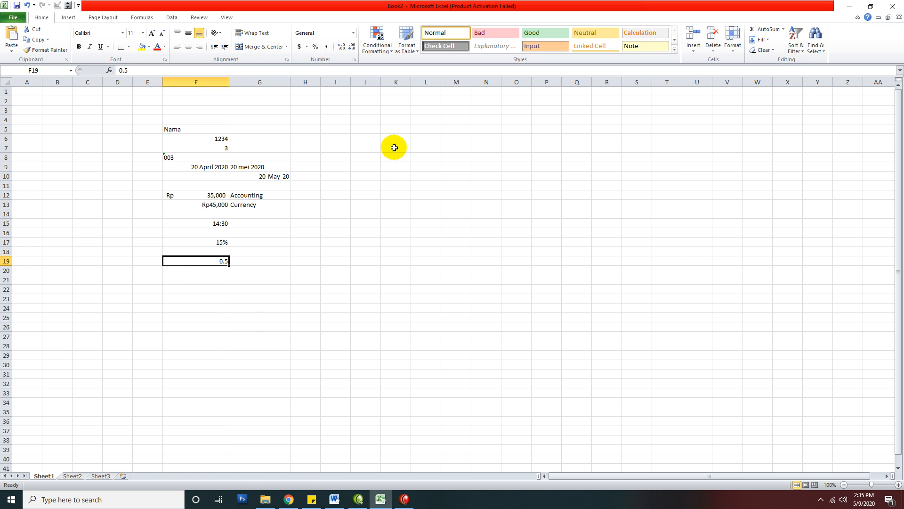
Enter the plus sign + in cell K5 and the minus sign - in cell K6.
left_click(396, 130)
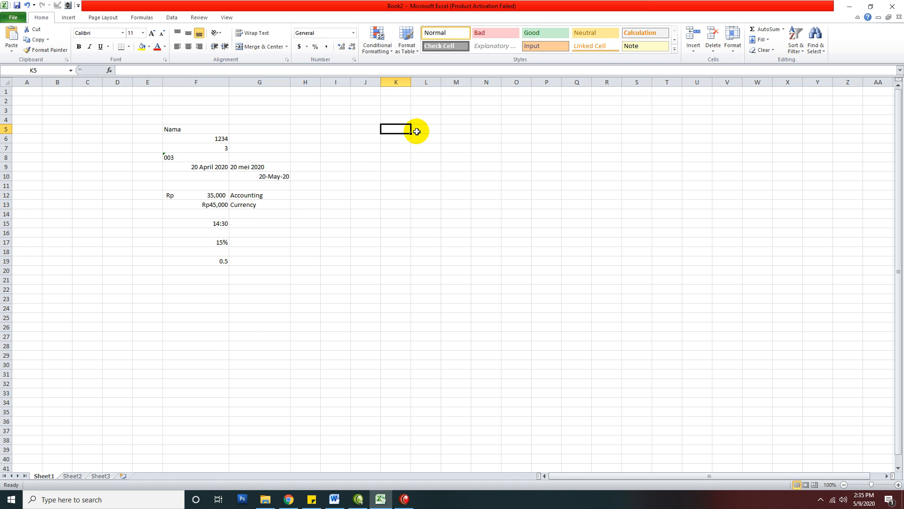
type("+")
key("Return")
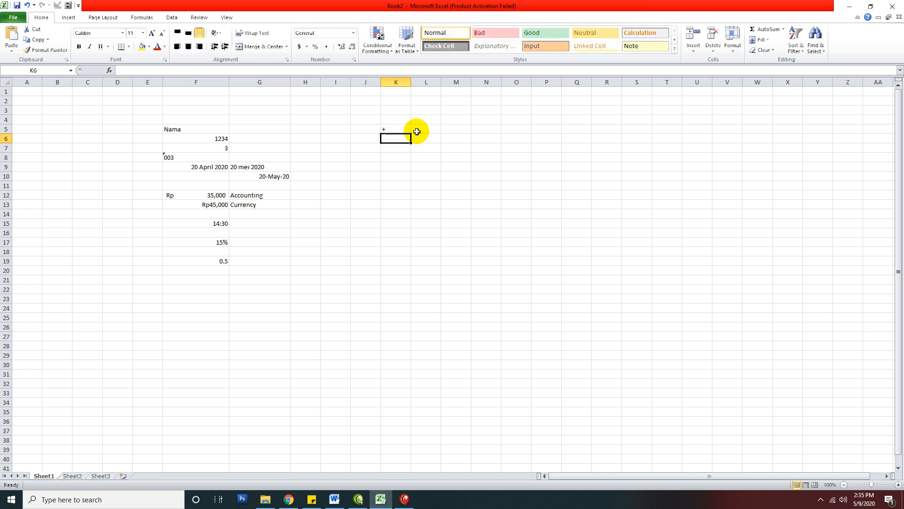
type("-")
key("Return")
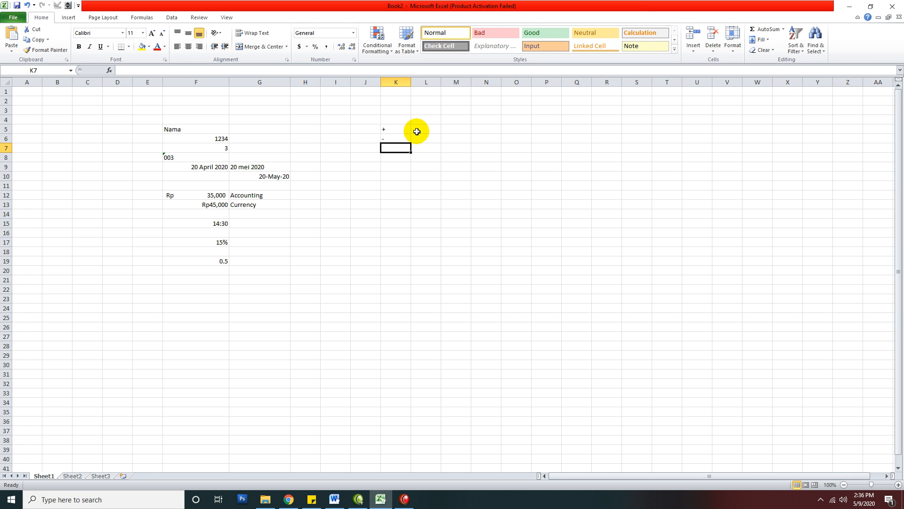
key("alt")
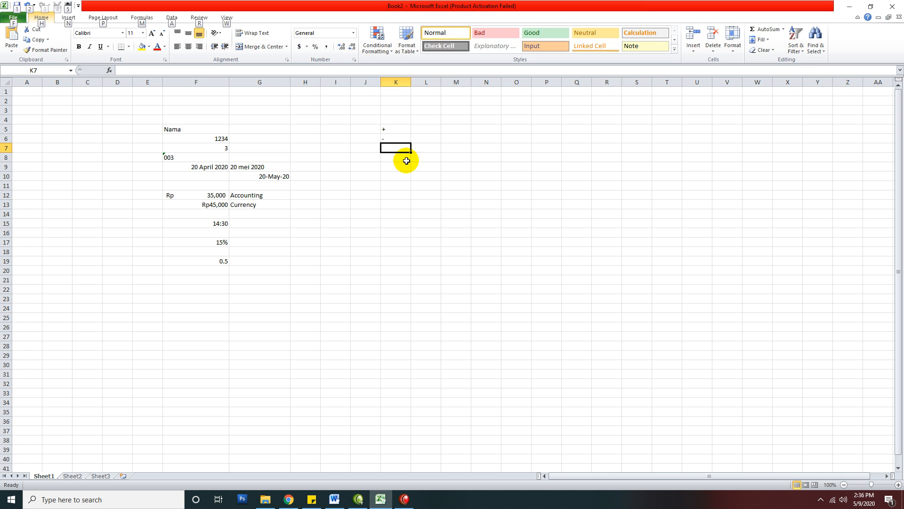
left_click_drag(407, 161, 407, 163)
left_click(406, 147)
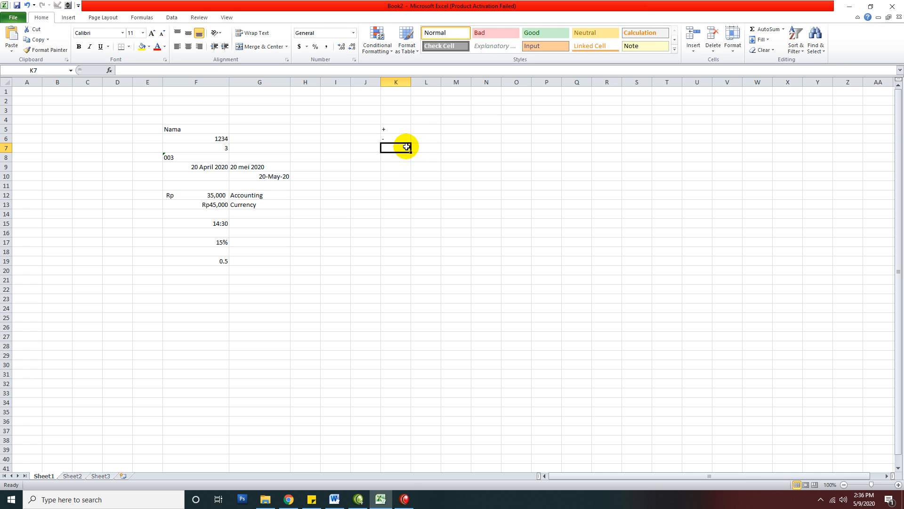
key("alt")
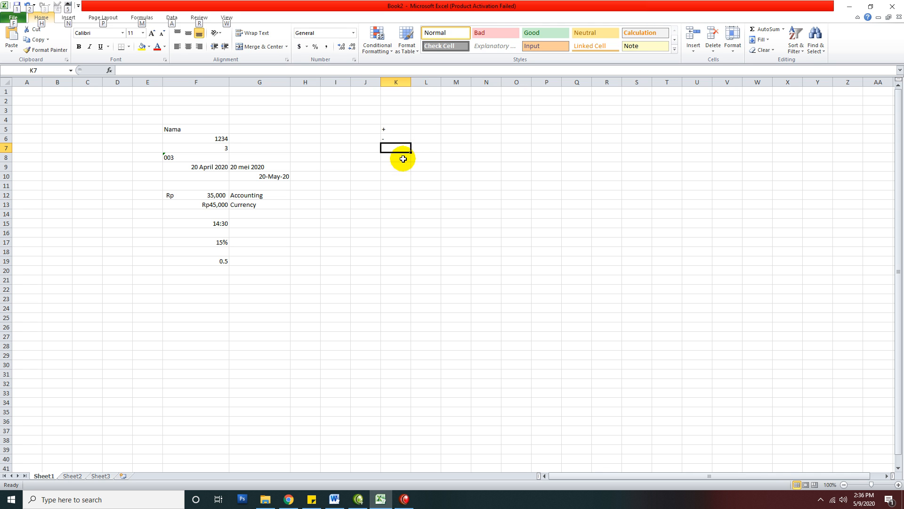
key("alt")
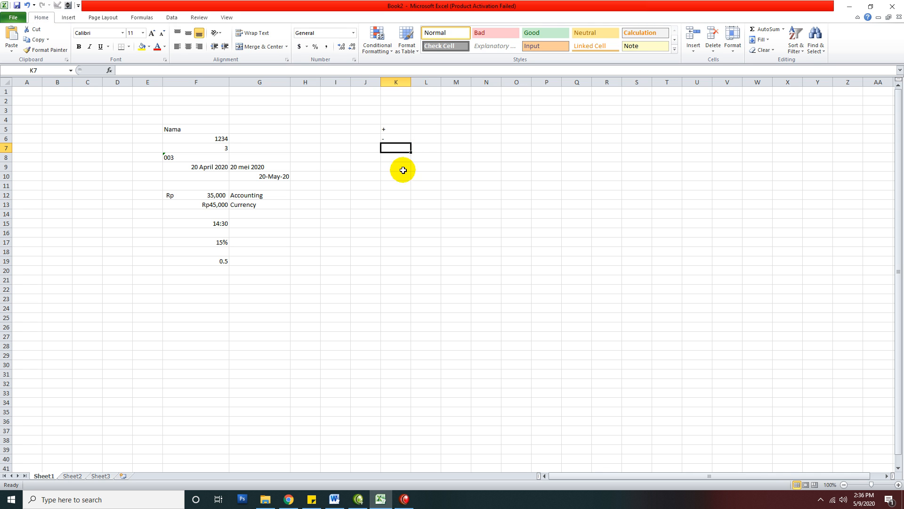
key("slash")
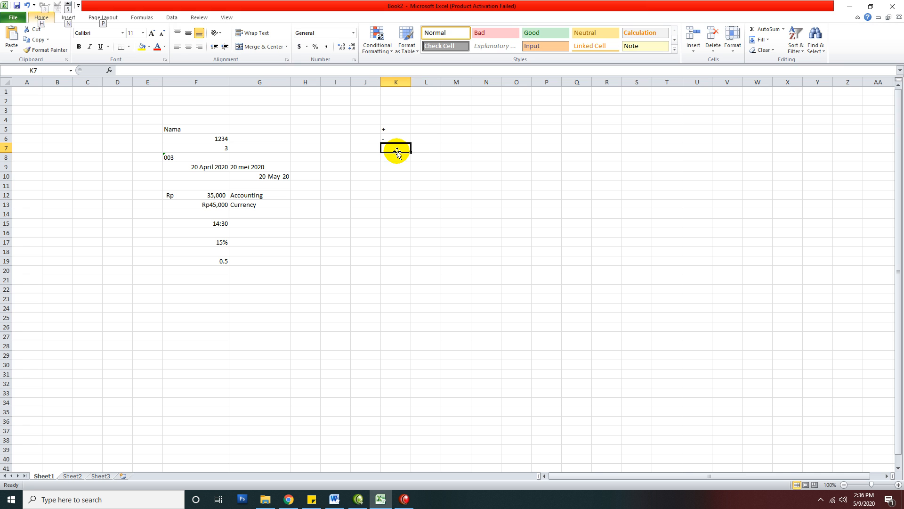
left_click(400, 165)
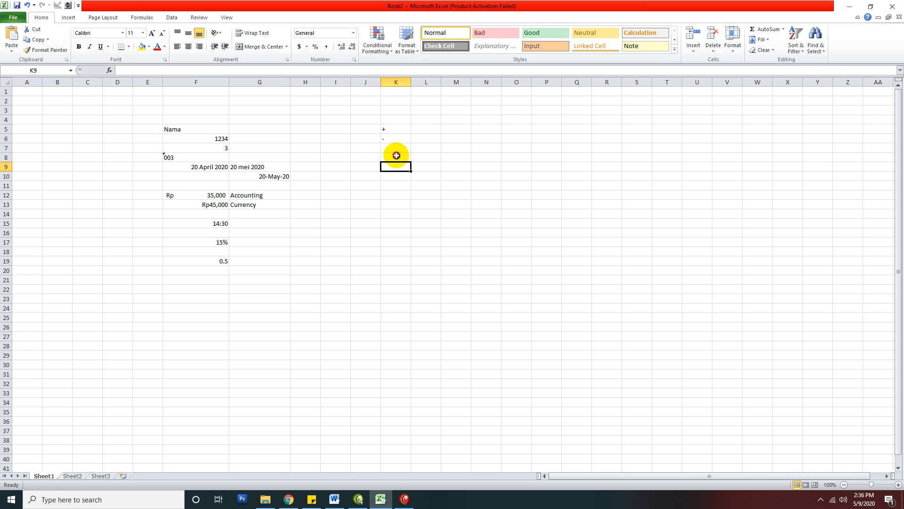
Enter the division sign / as text in cell K7 and the multiplication sign * in cell K8.
left_click(399, 148)
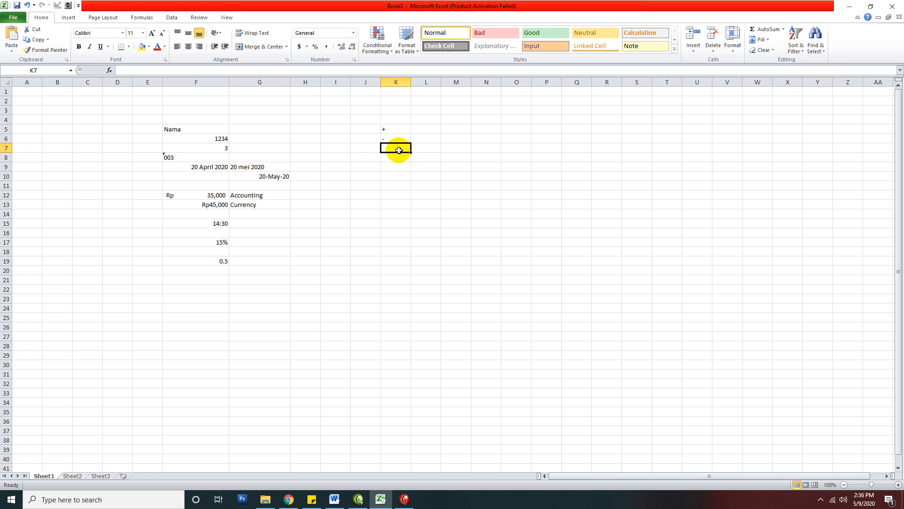
type("'/")
key("Return")
type("*")
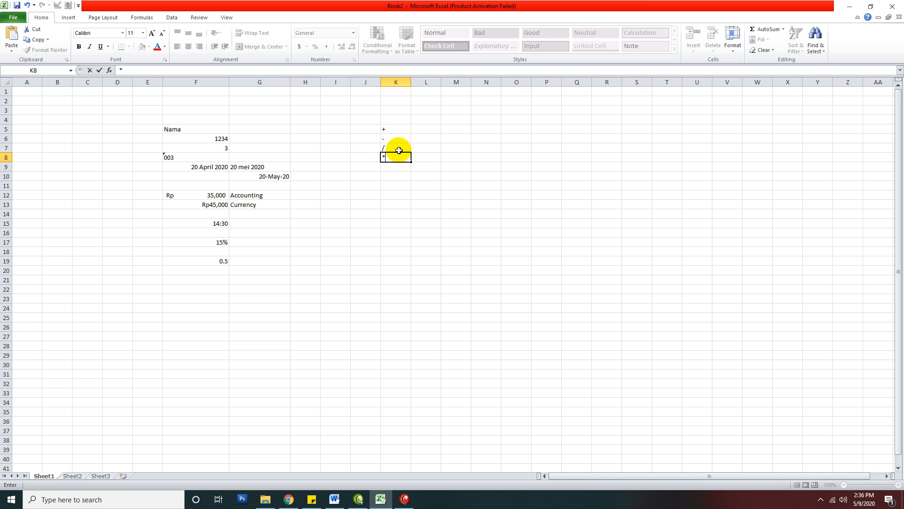
key("Return")
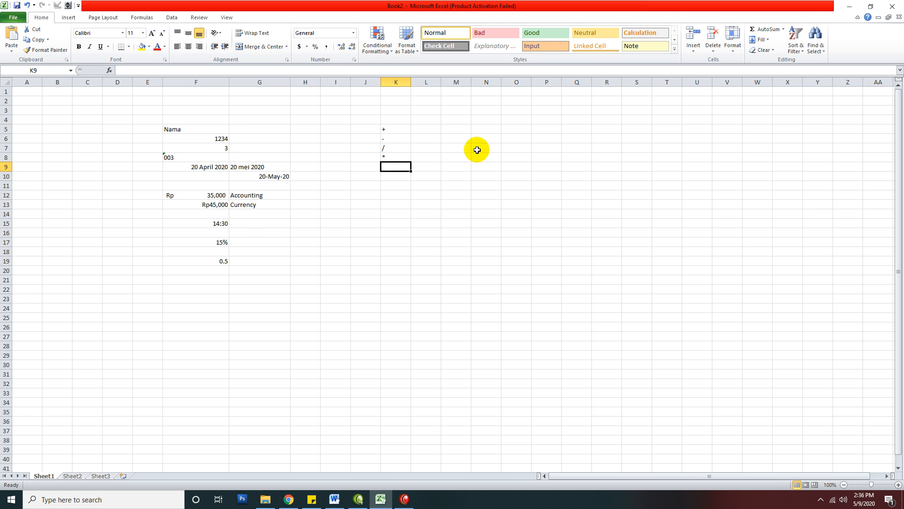
Enter the greater-than sign > in cell K9 and the less-than sign < in cell K10.
type(">")
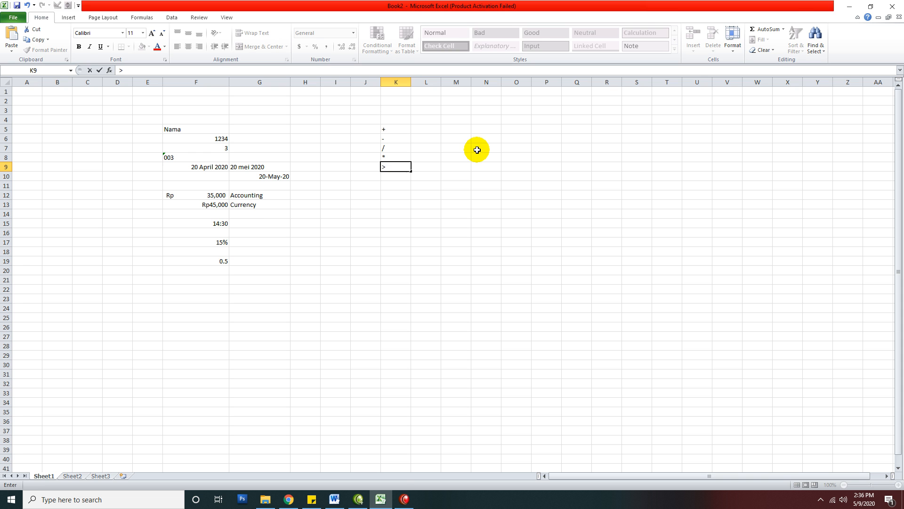
key("Return")
type("<")
key("Return")
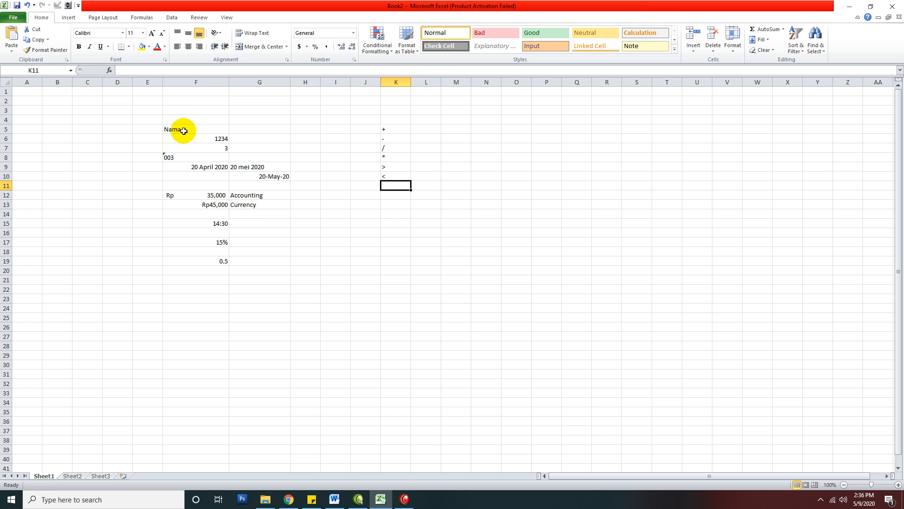
Clear all the sample entries from the range F5:K20.
left_click_drag(183, 131, 401, 272)
key("Delete")
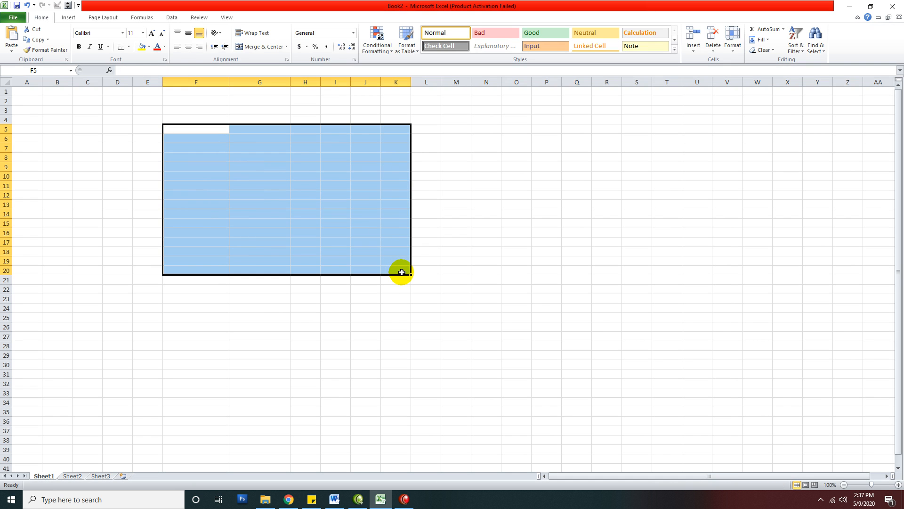
left_click(259, 206)
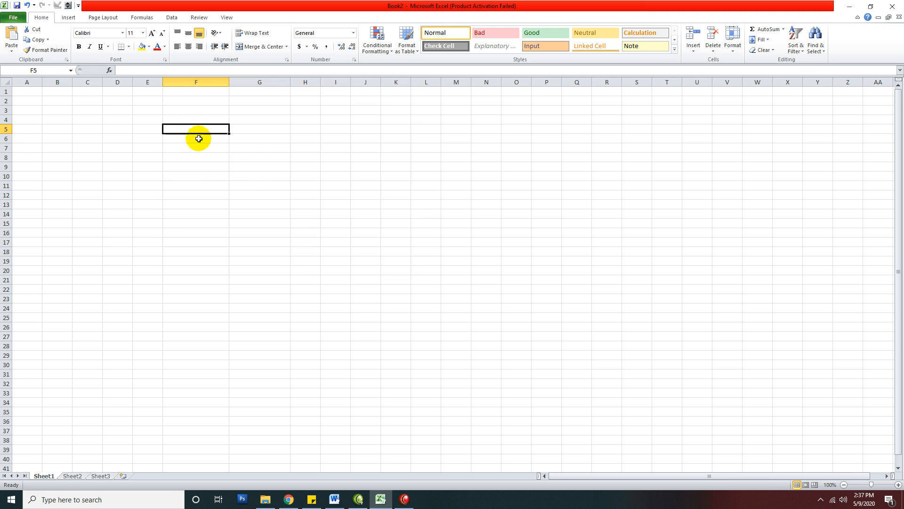
left_click(192, 126)
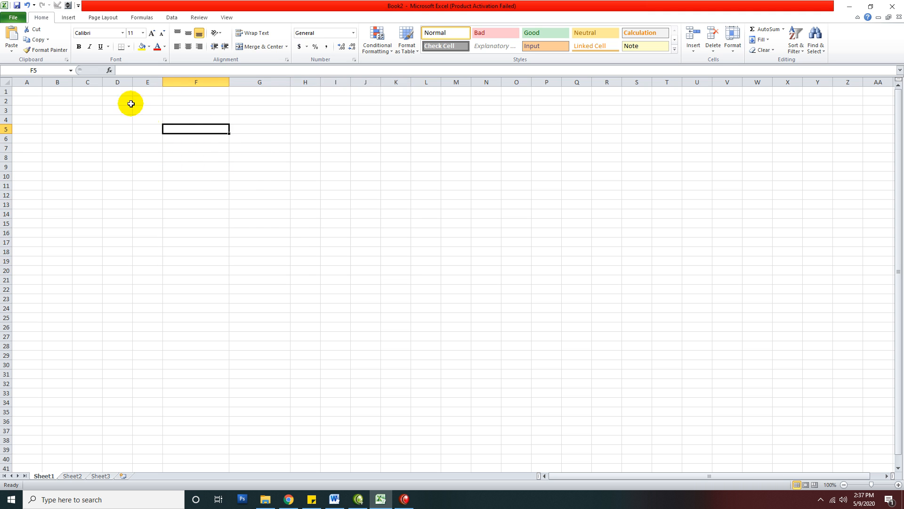
Enter the title LAPORAN PENJUALAN BUAH-BUAHAN in cell B2 and check which cell holds it.
left_click(55, 100)
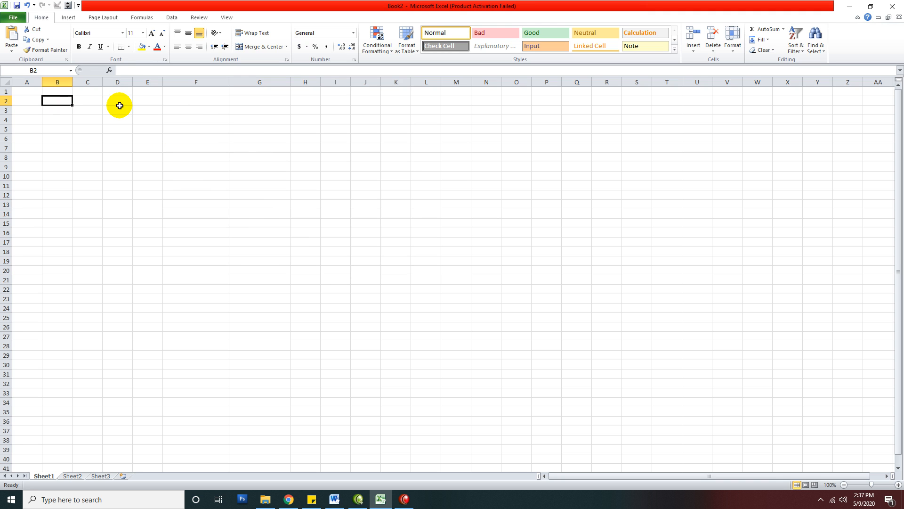
type("LAPORAN PEN")
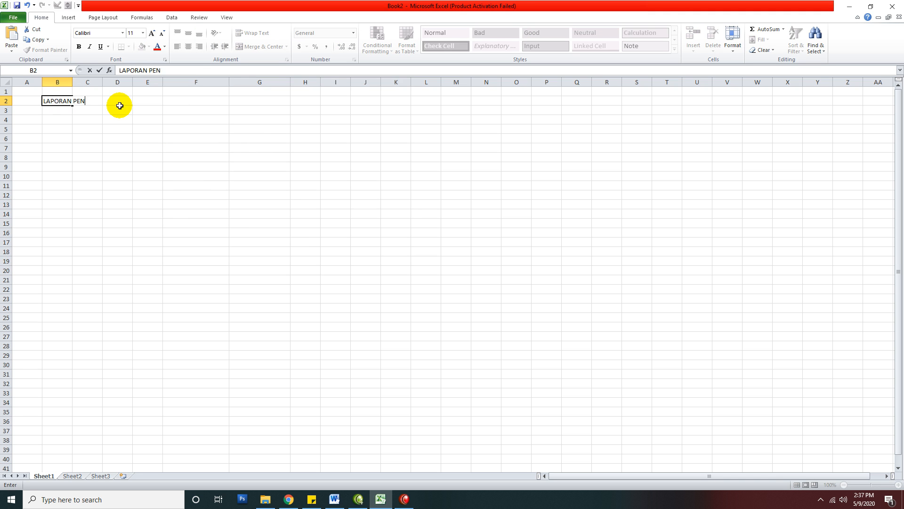
type("JUALAN BUAH-BUAHAN")
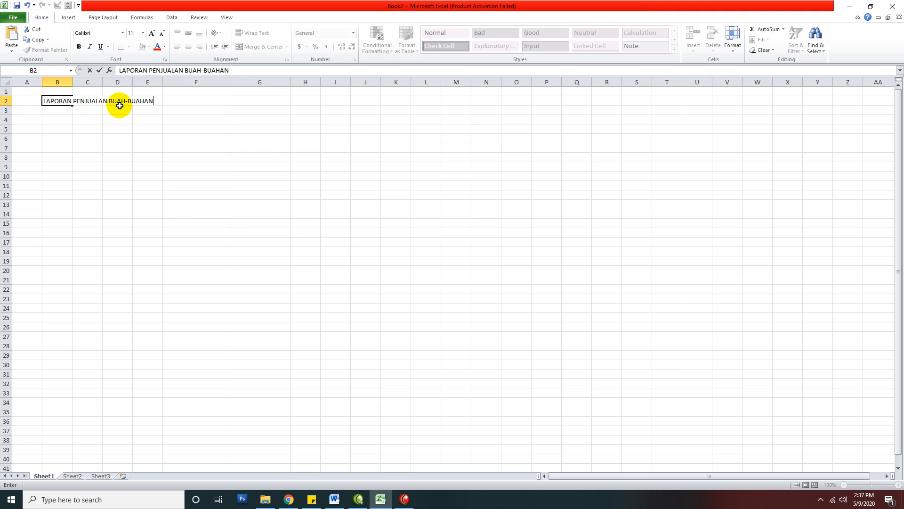
key("Return")
key("Return")
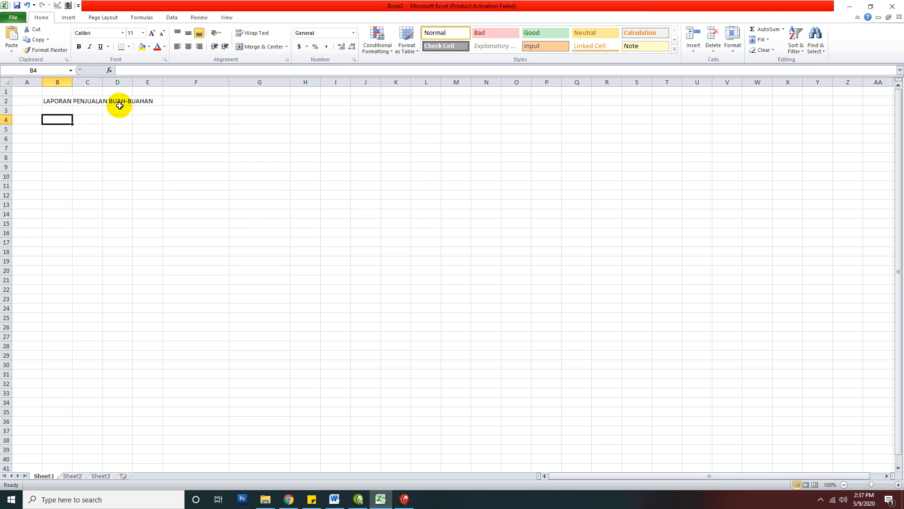
left_click(51, 100)
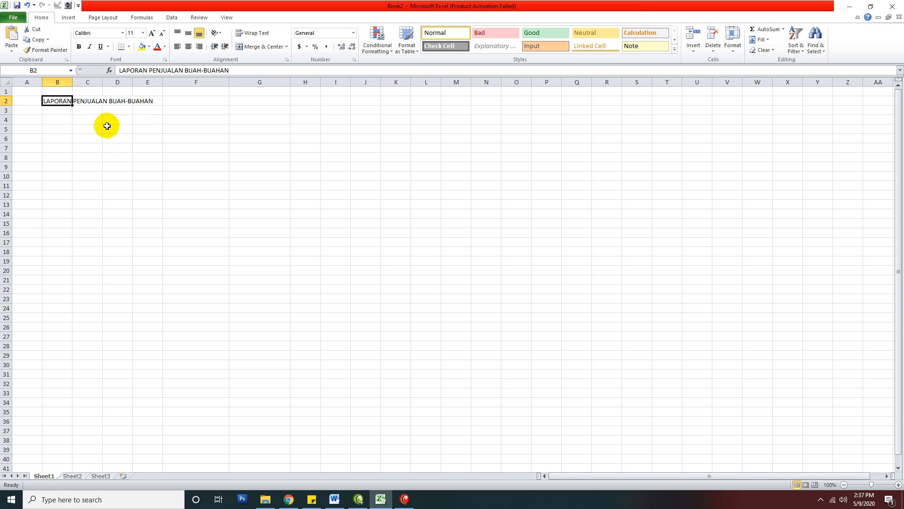
Enter the column headings NO in cell B4 and NAMA BUAH in cell C4.
left_click(56, 117)
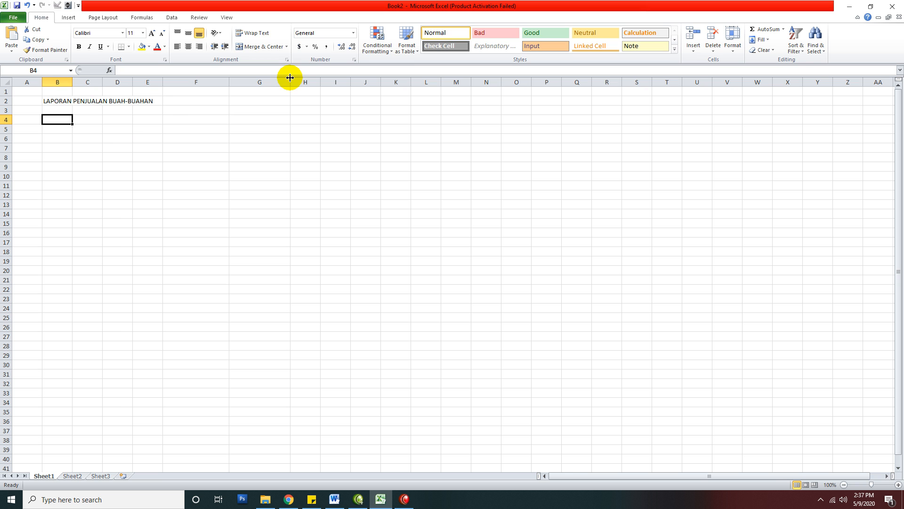
type("NO")
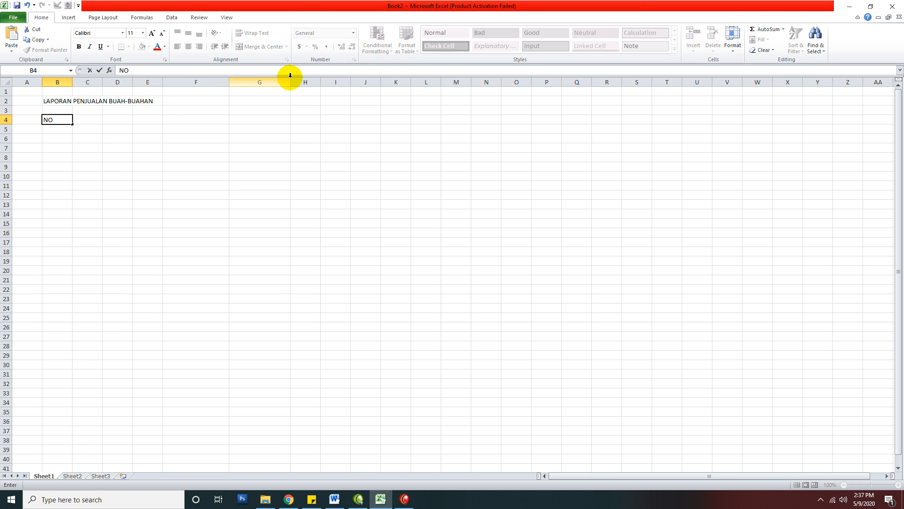
left_click(89, 118)
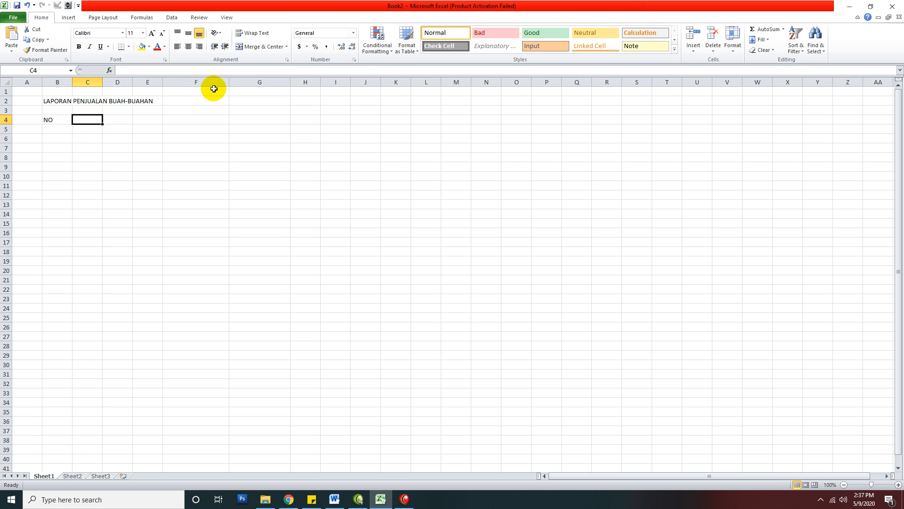
type("NAMA B")
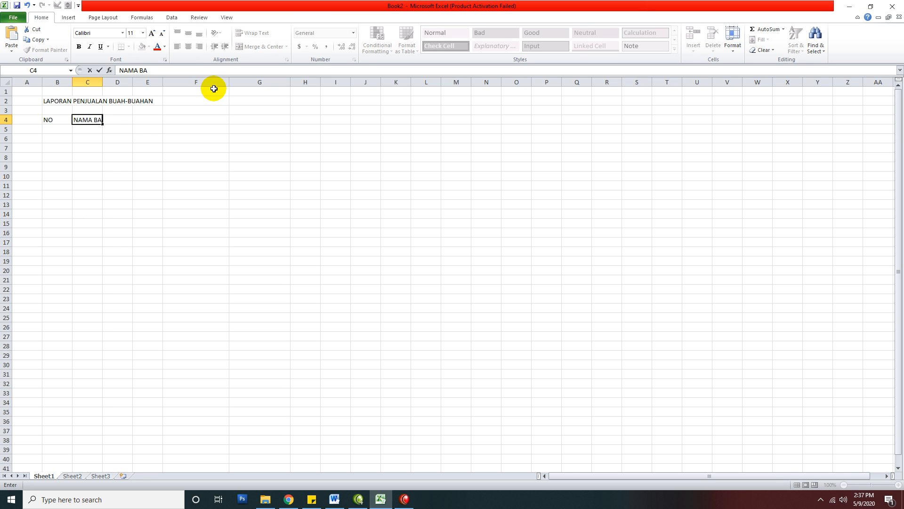
type("UAH")
left_click(146, 147)
left_click(122, 120)
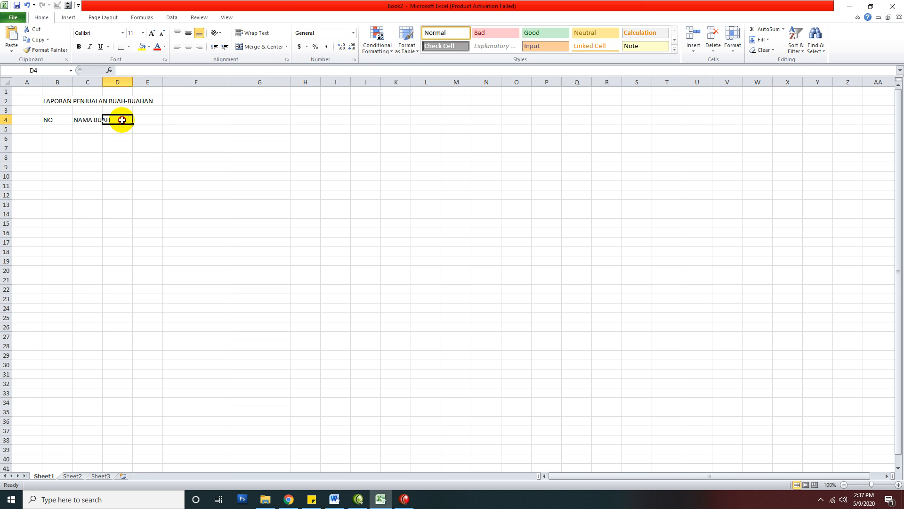
Widen column C to fit the NAMA BUAH heading, and narrow it again until the heading spills into column D.
left_click(121, 140)
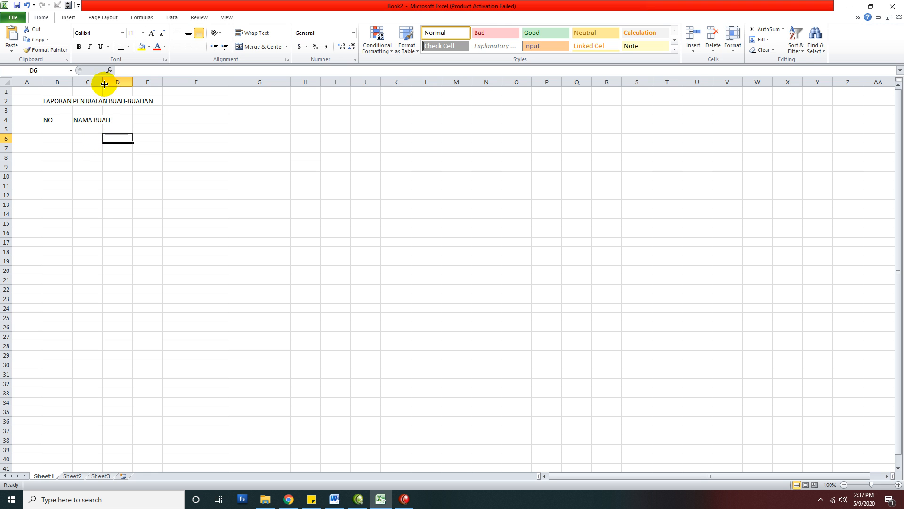
left_click_drag(102, 79, 114, 81)
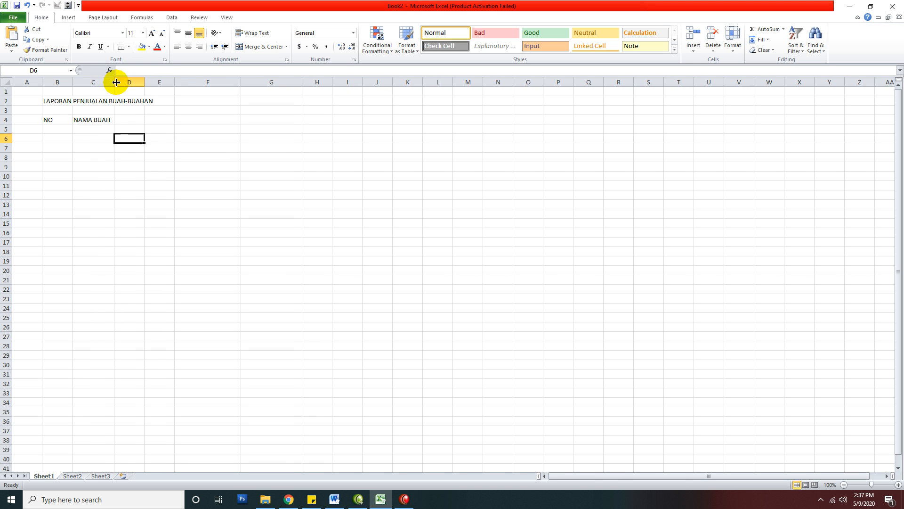
left_click_drag(116, 82, 99, 81)
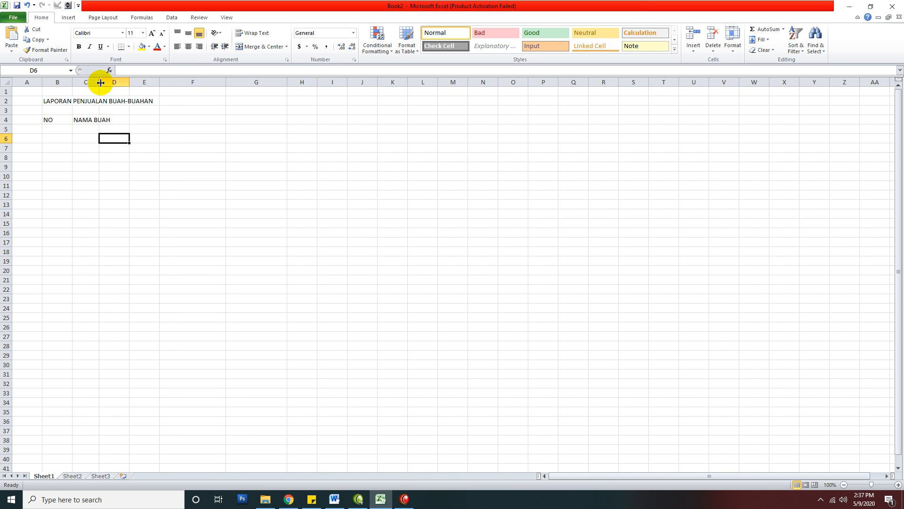
Compare the actual contents of cells D4, C4 and B4 to see which cell holds each heading.
left_click(111, 121)
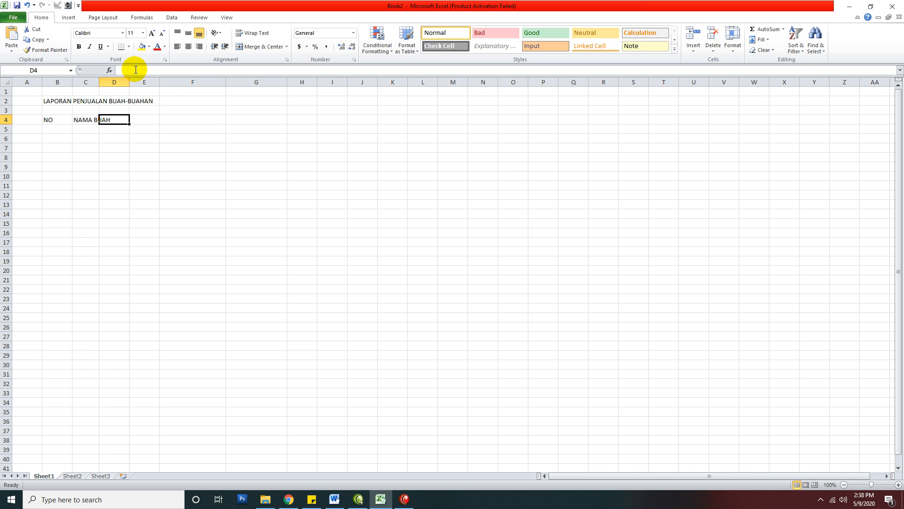
left_click(93, 119)
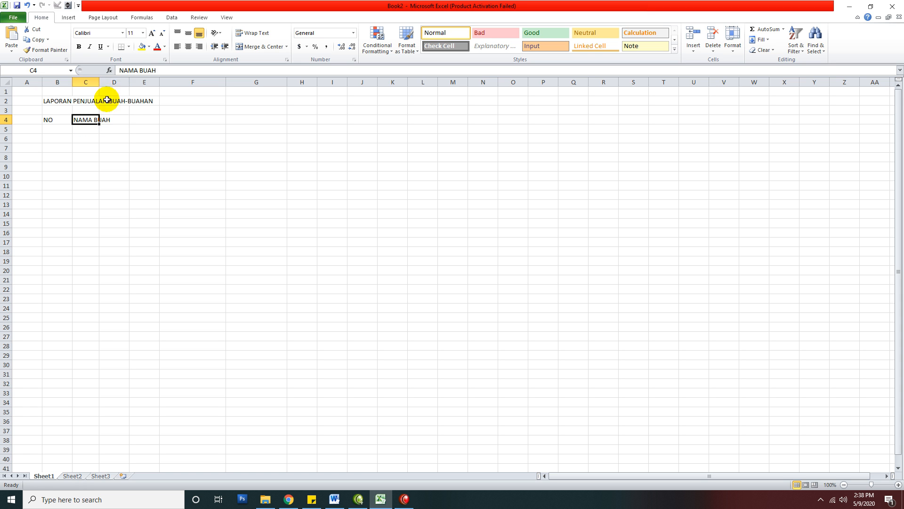
left_click(109, 119)
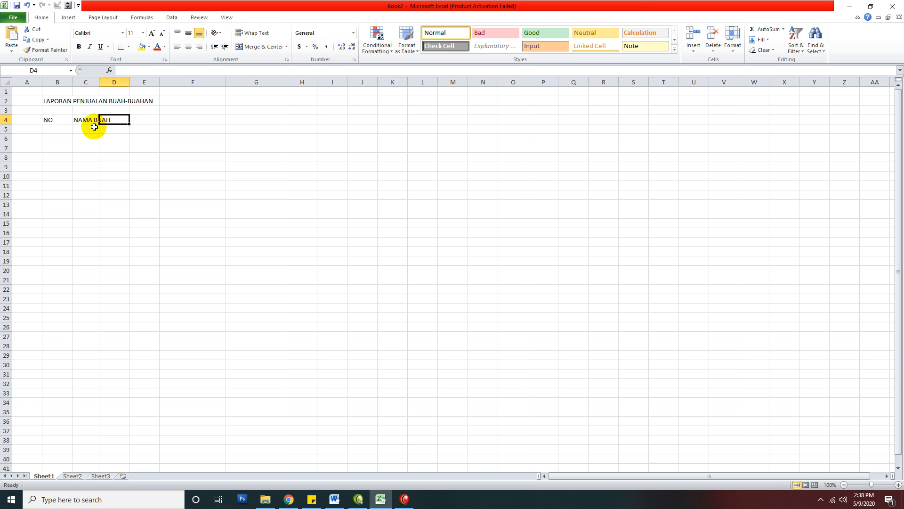
left_click(54, 119)
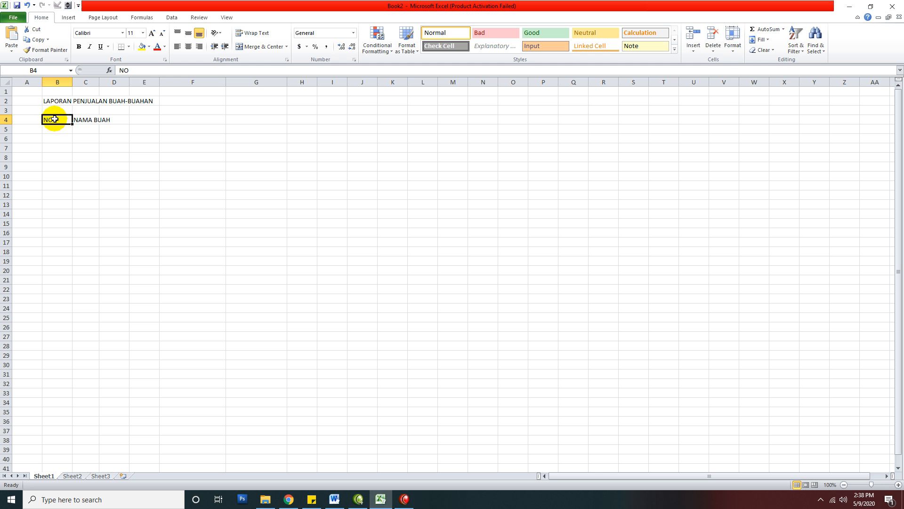
Enter the column headings HARGA BUAH in cell D4 and JUMLAH TERJUAL in cell E4.
left_click(85, 119)
left_click(118, 120)
type("H")
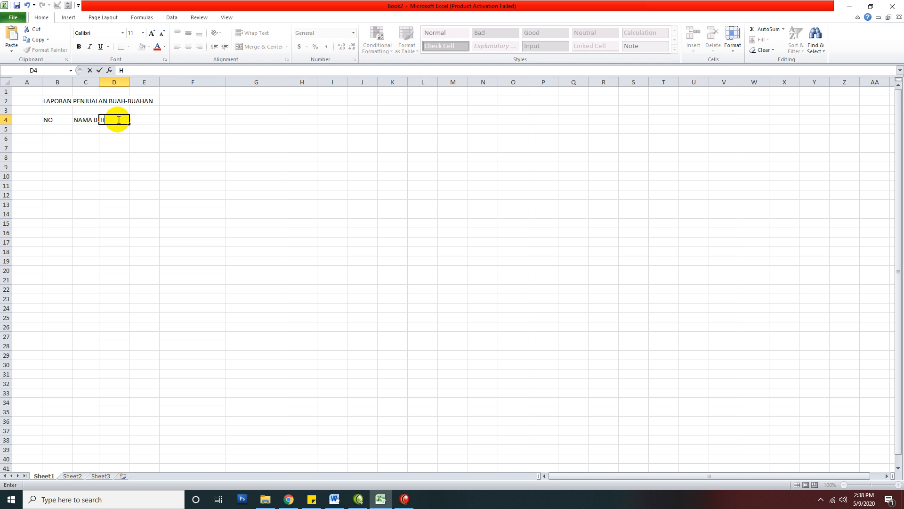
type("ARGA BUAH")
left_click(137, 129)
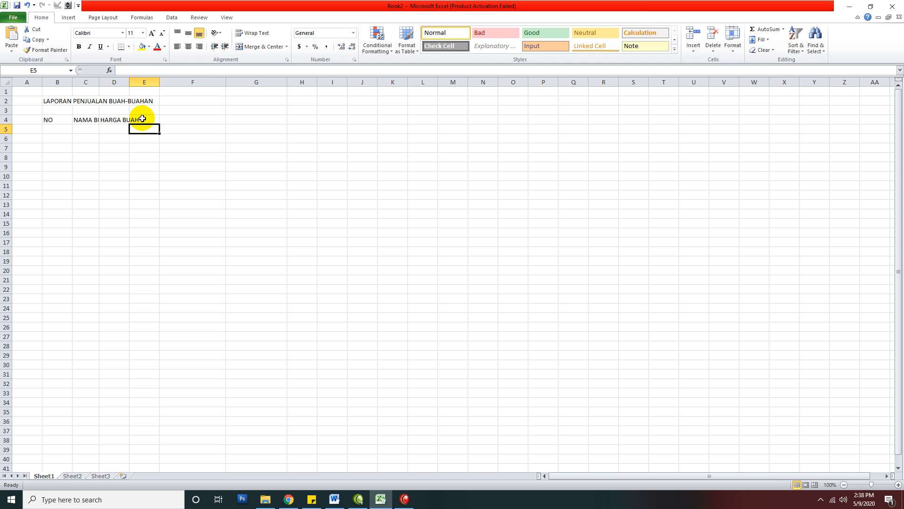
left_click(142, 119)
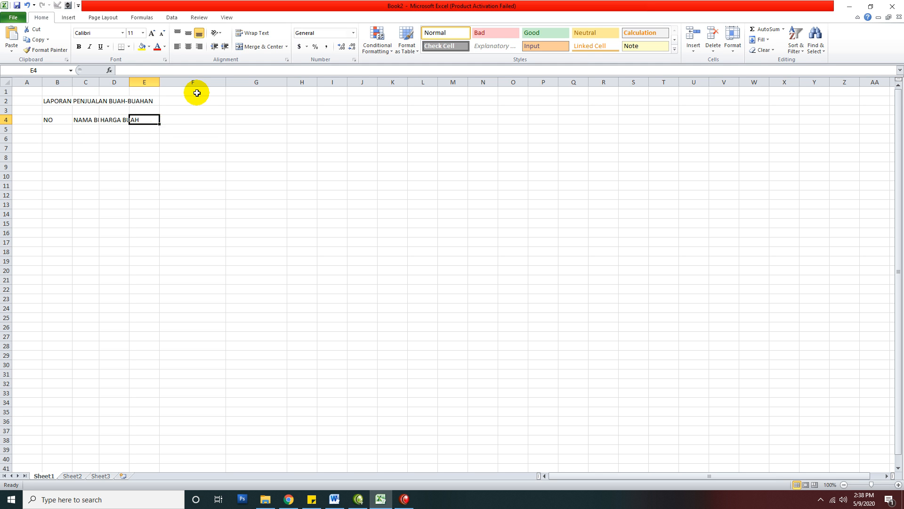
type("JUMLAH TERJUAL")
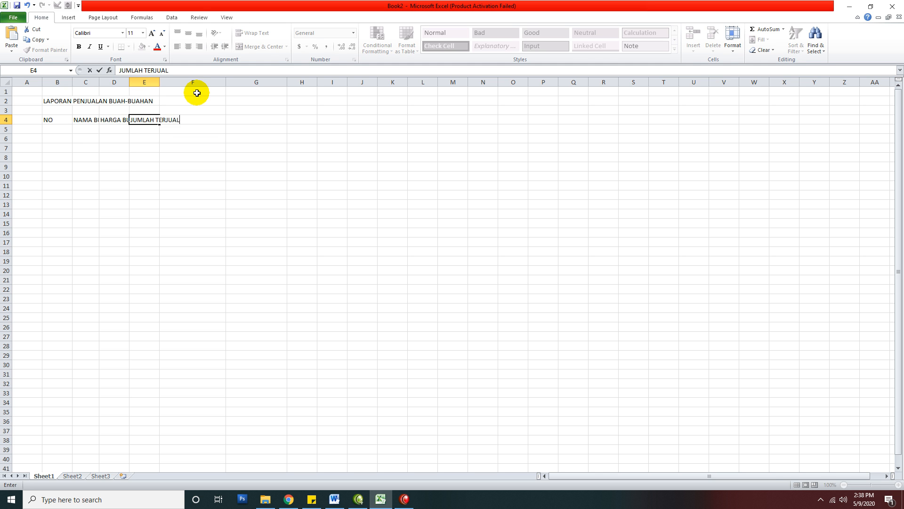
left_click(191, 157)
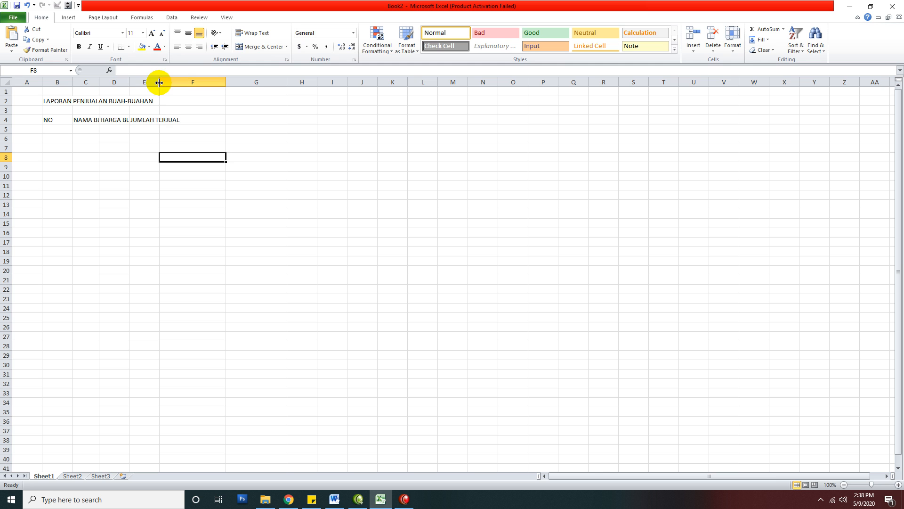
Enter the column heading TOTAL in cell F4.
left_click(129, 80)
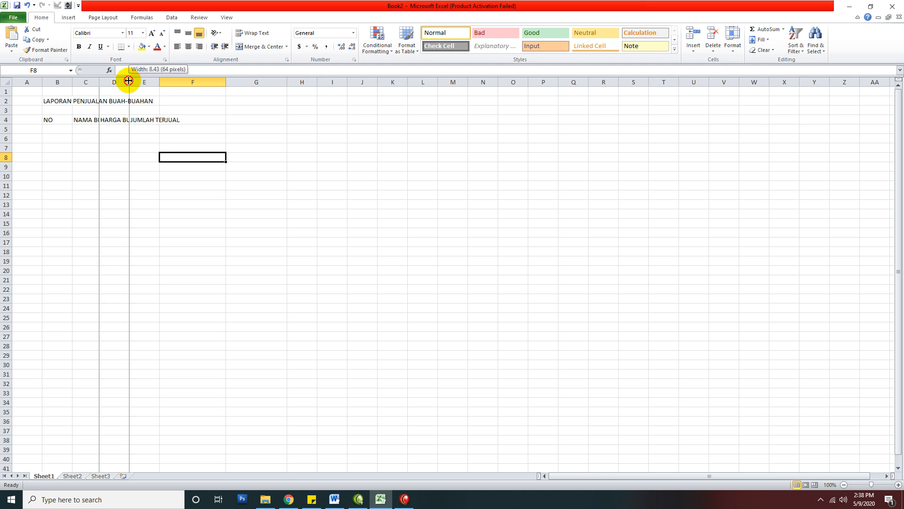
left_click(175, 121)
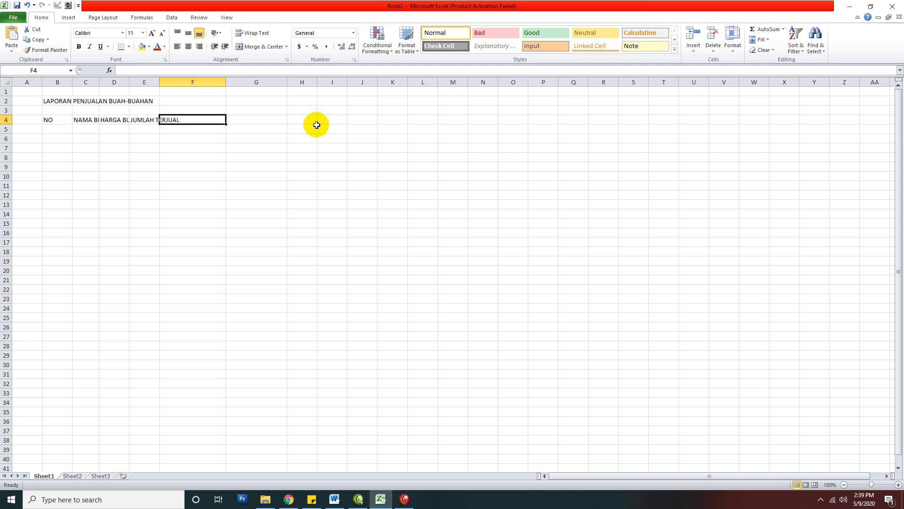
type("TOT")
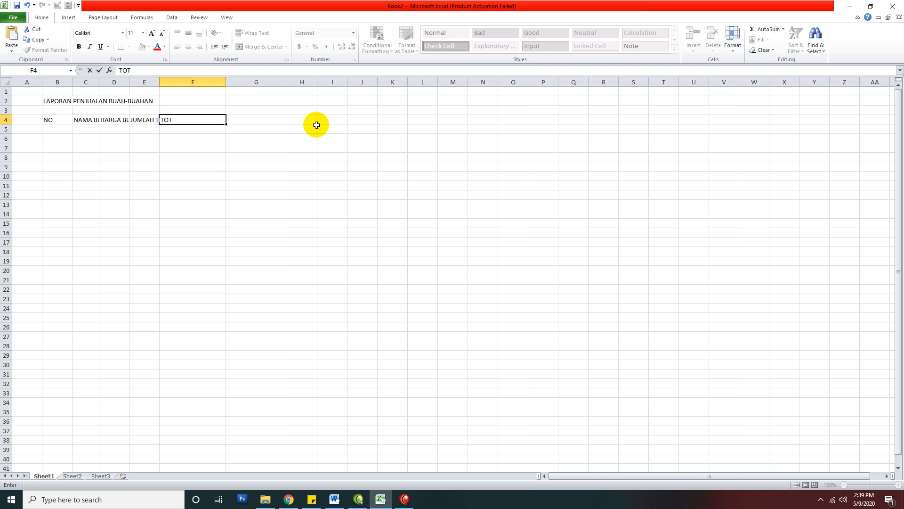
type("AL")
key("Return")
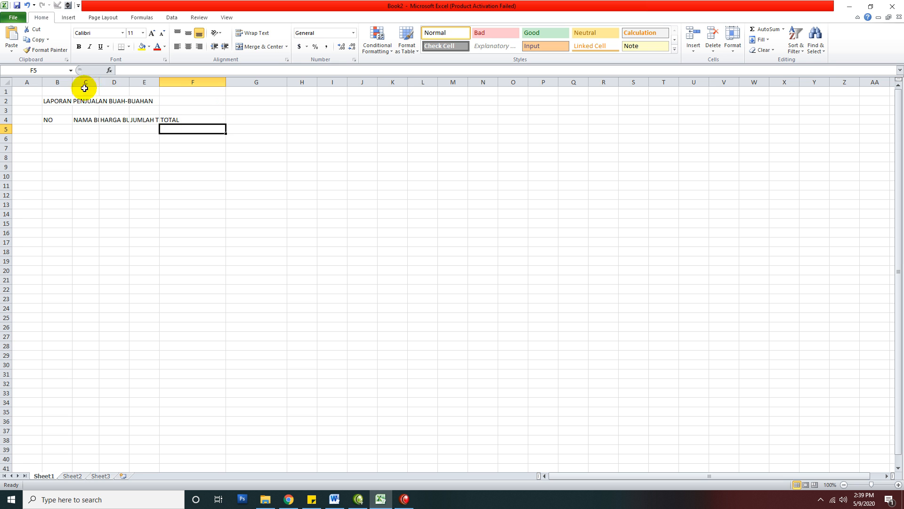
Resize columns B to E to fit their headings and narrow column F slightly.
left_click_drag(73, 81, 203, 82)
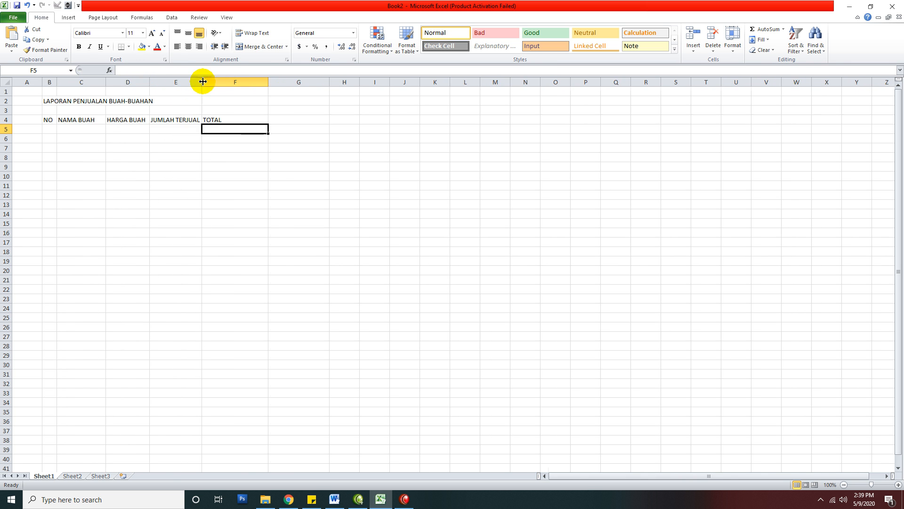
mouse_move(268, 82)
left_mouse_down()
mouse_move(248, 83)
mouse_move(257, 84)
left_mouse_up()
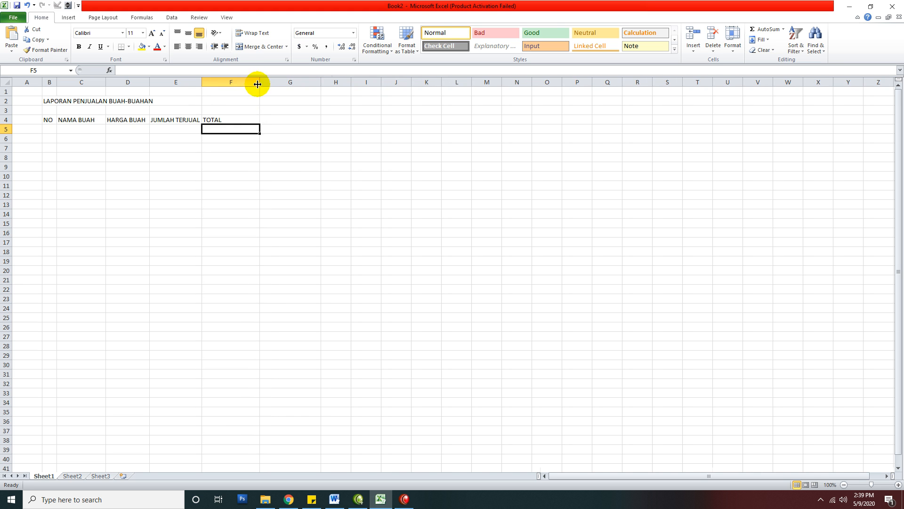
left_click(81, 142)
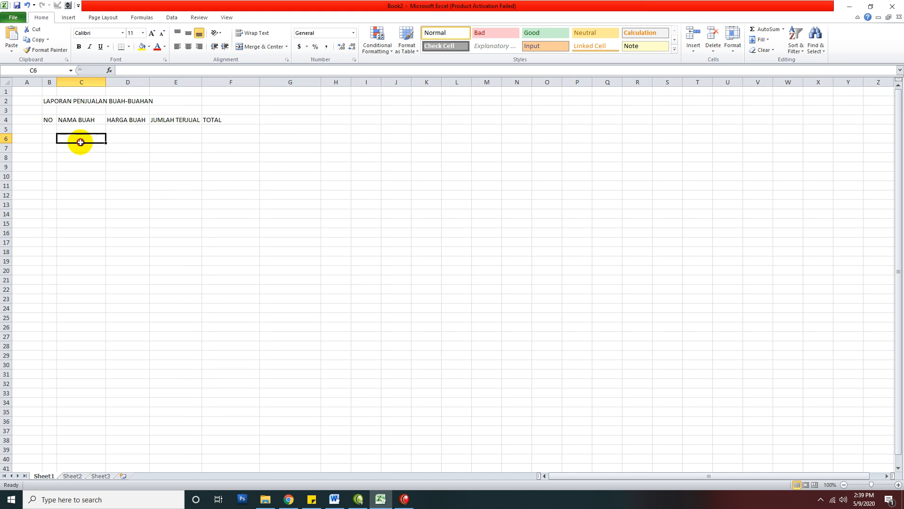
left_click(61, 159)
left_click(126, 160)
left_click(100, 139)
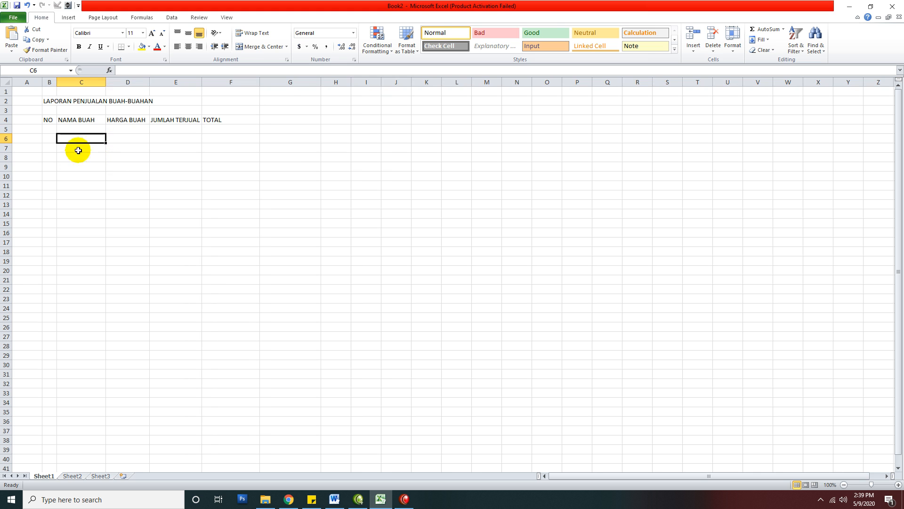
Enter the number 1 in cell B5 under the NO heading.
left_click(49, 128)
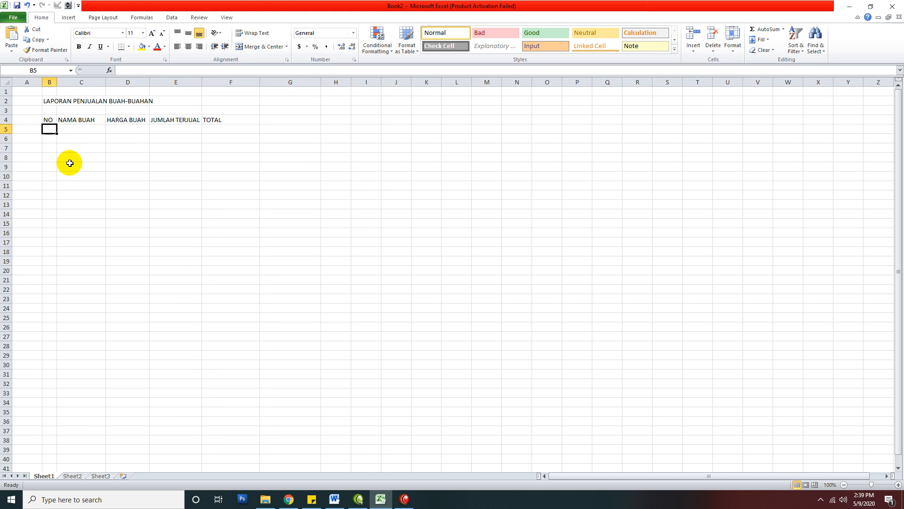
type("1")
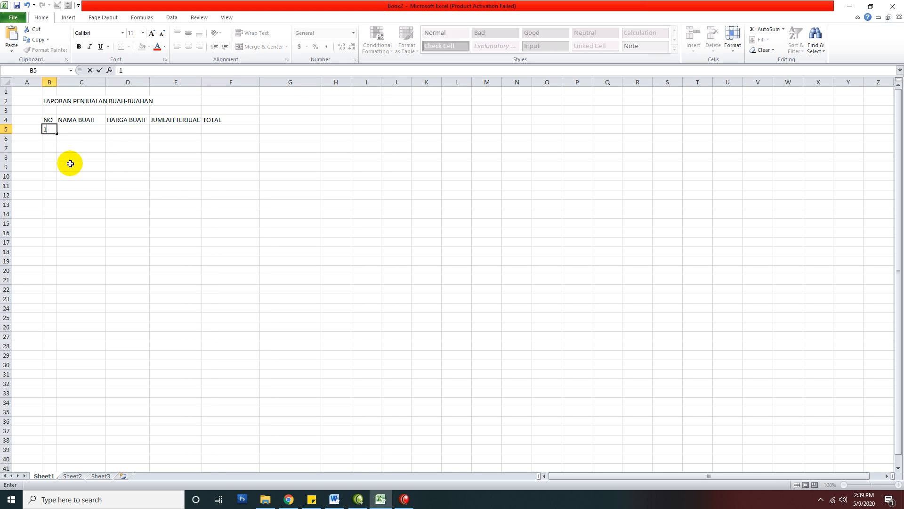
left_click(70, 163)
left_click(49, 128)
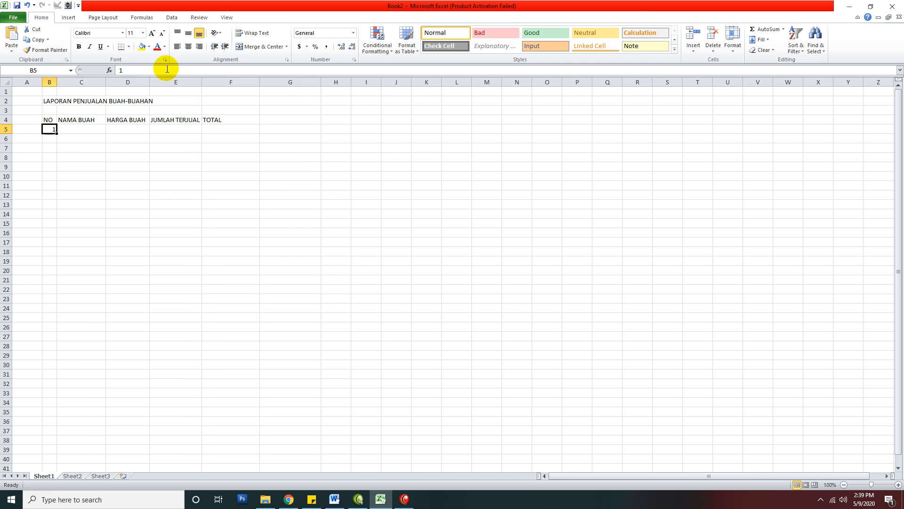
Try centre alignment on the number in cell B5, and switch it to left alignment.
left_click(188, 46)
left_click(88, 147)
left_click(49, 129)
left_click(178, 48)
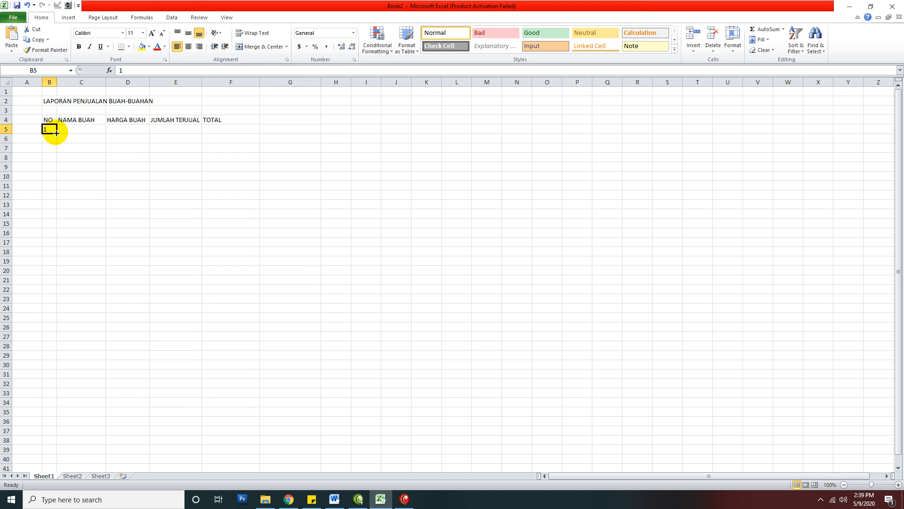
left_click(82, 167)
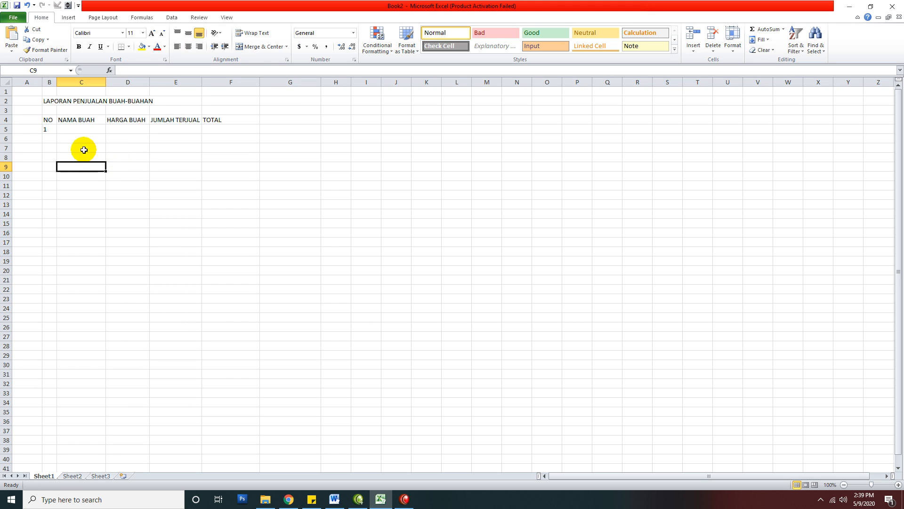
left_click(50, 129)
left_click(67, 156)
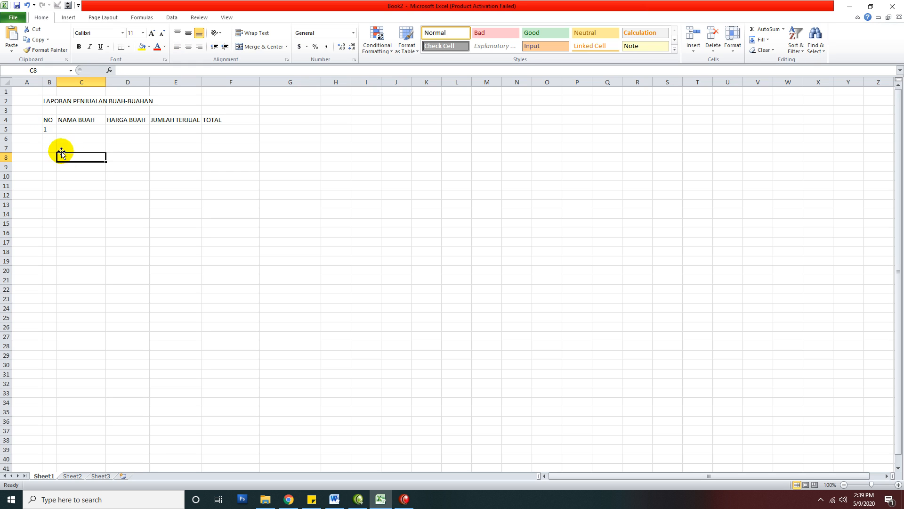
Fill an increasing number series from cell B5 down to B9, and undo the fill.
left_click(50, 129)
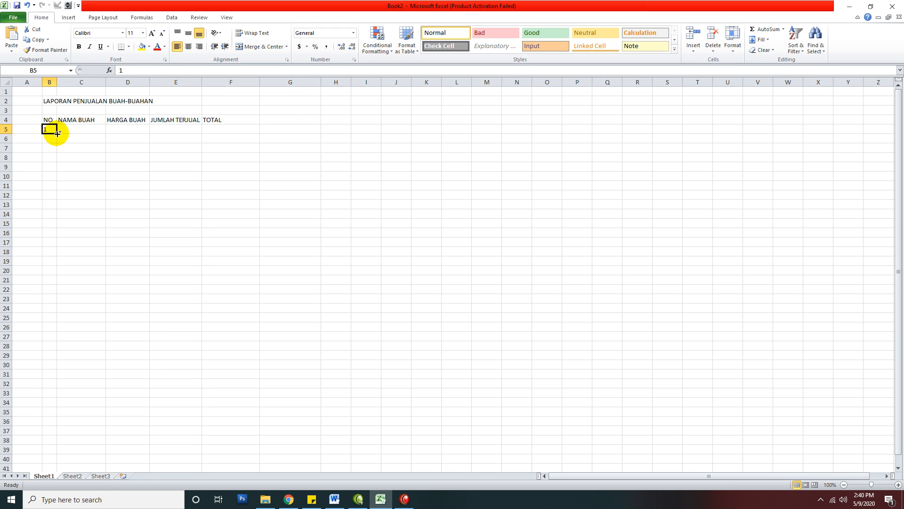
left_click_drag(57, 134, 56, 171)
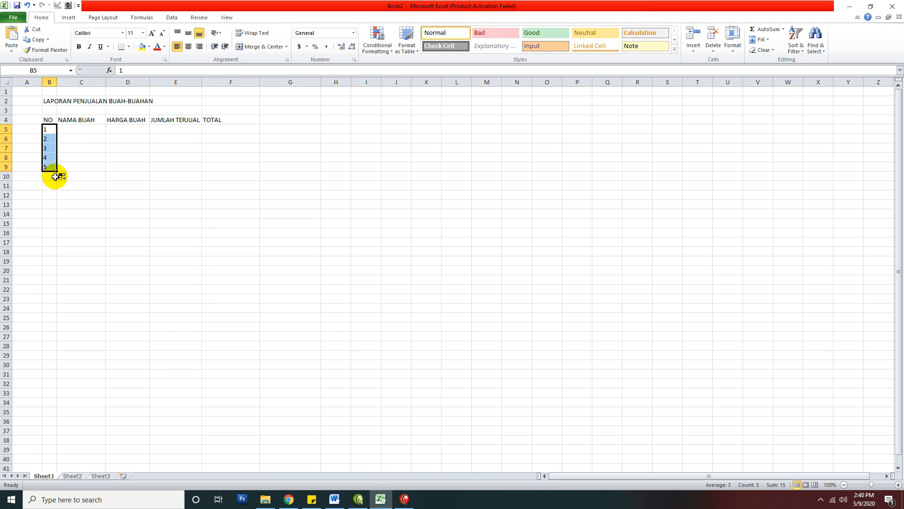
key("ctrl+z")
left_click(66, 195)
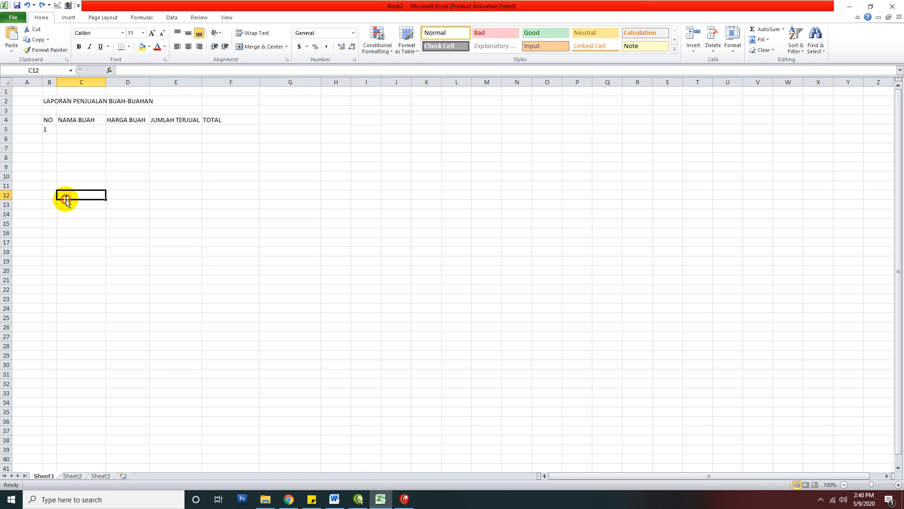
Enter 2 in cell B6 and extend the series from B5:B6 down to B9.
left_click(49, 127)
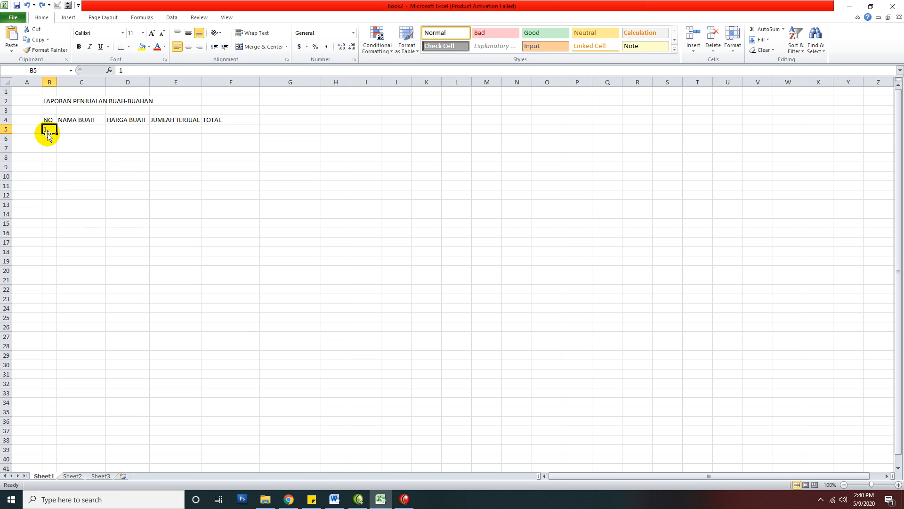
left_click(74, 155)
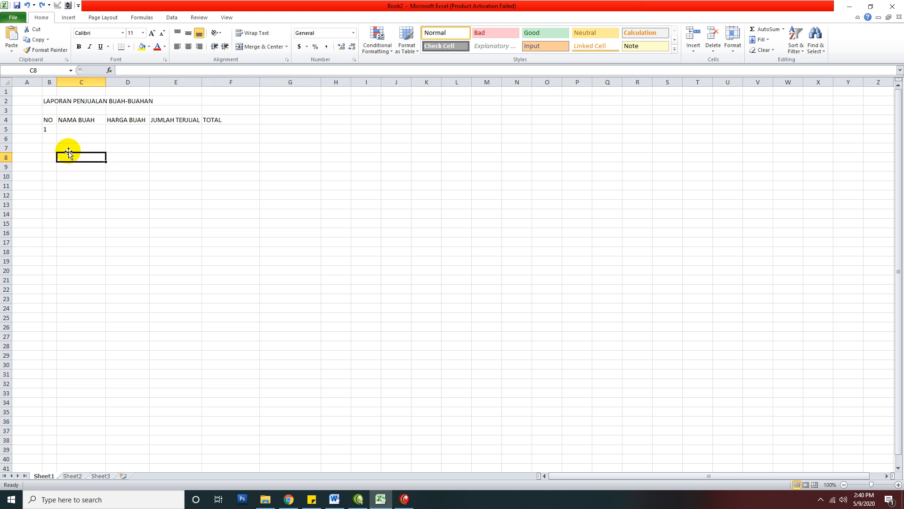
left_click(48, 138)
type("2")
key("Return")
left_click(89, 186)
left_click(81, 219)
left_click_drag(53, 132, 57, 169)
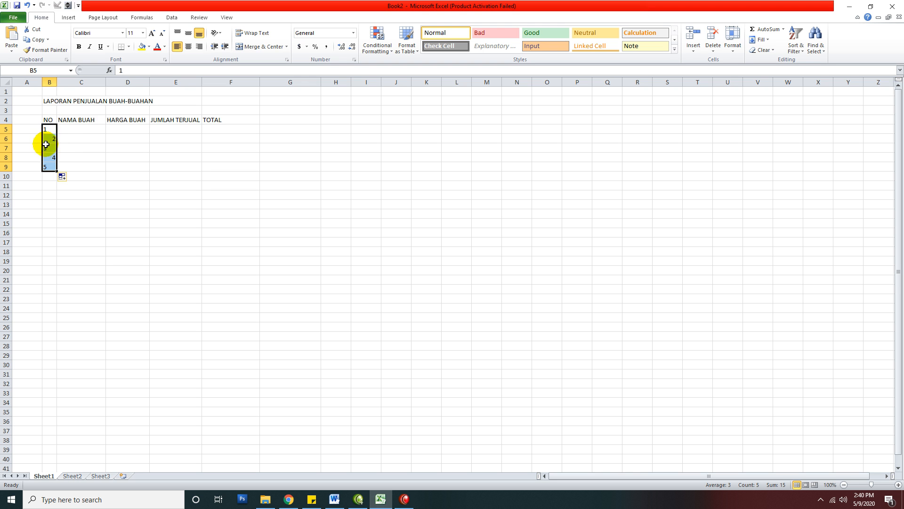
Centre the row numbers in cells B5 to B9.
left_click(47, 128)
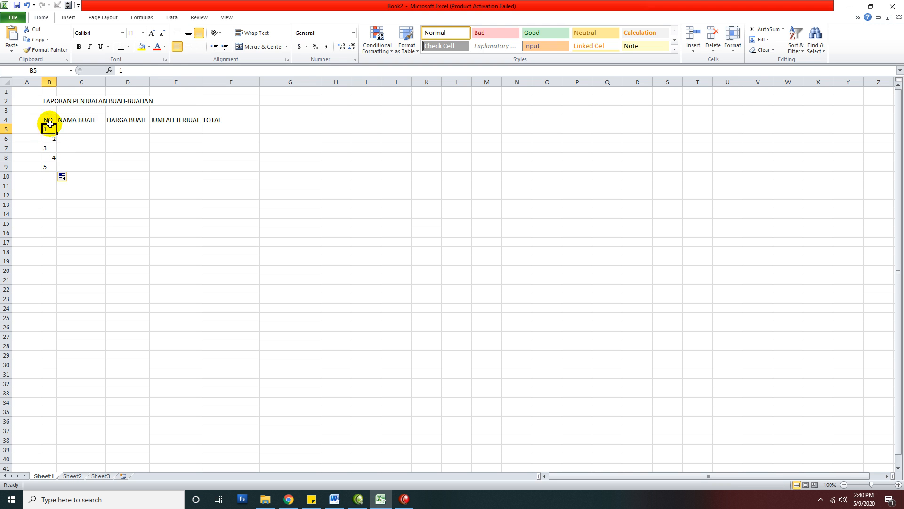
left_click_drag(50, 130, 48, 166)
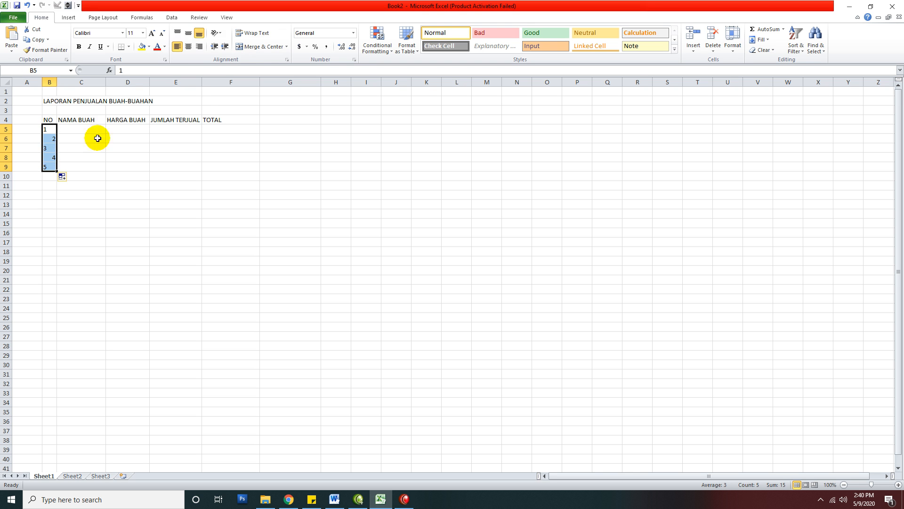
left_click(189, 47)
left_click(170, 194)
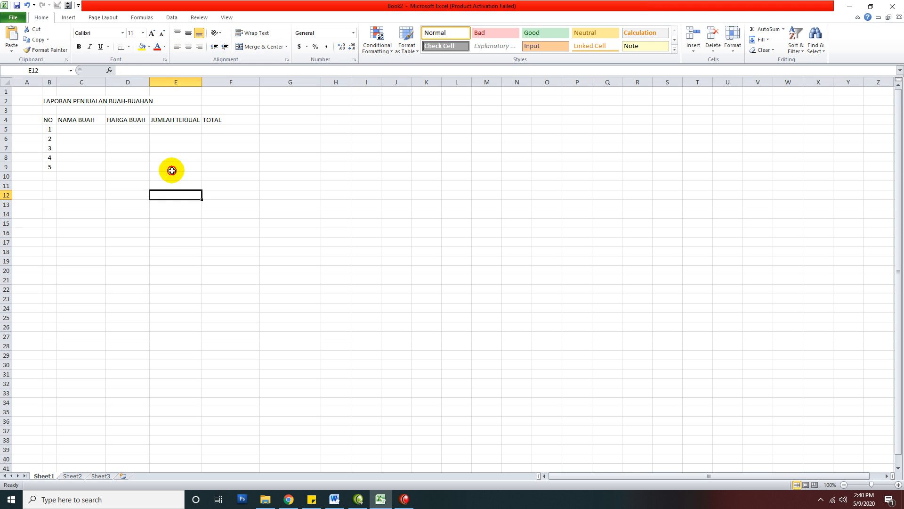
Widen column C slightly and list Apel, Semangka, Jeruk, Melon and Pear in cells C5 to C9.
left_click_drag(106, 81, 112, 81)
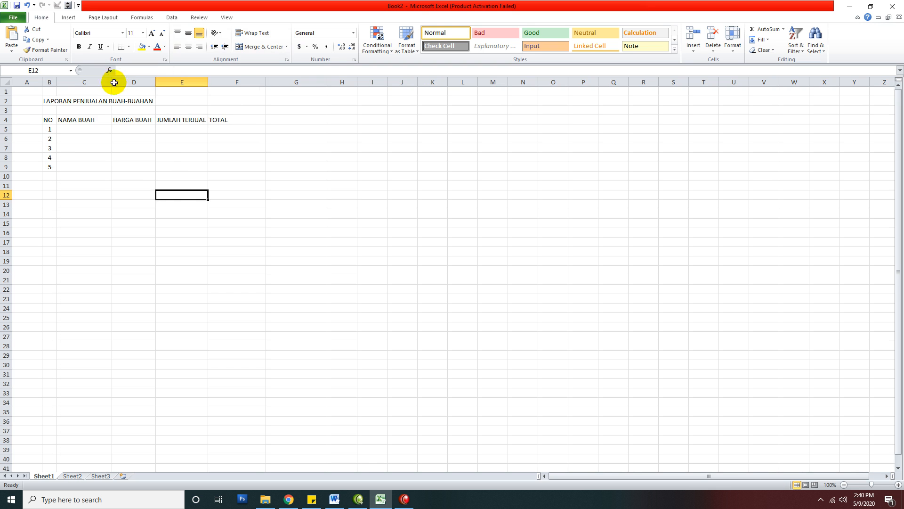
left_click(99, 131)
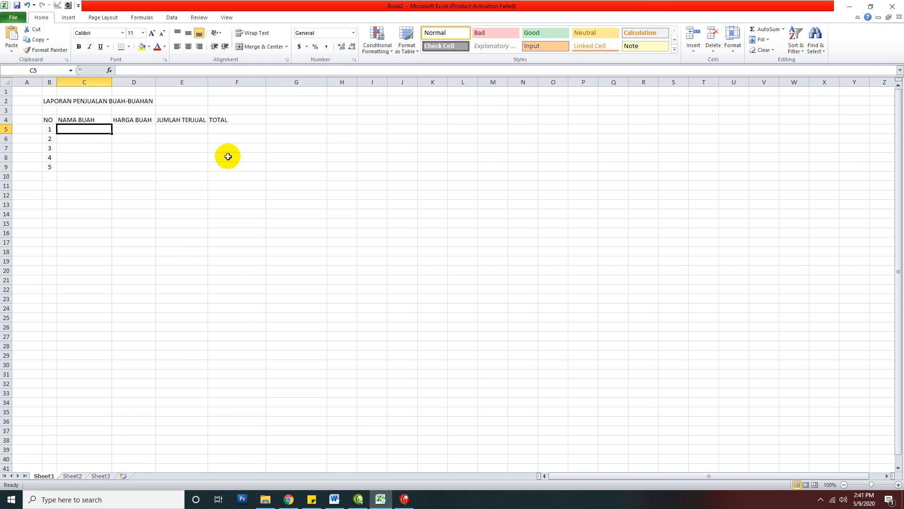
type("Apel")
key("Return")
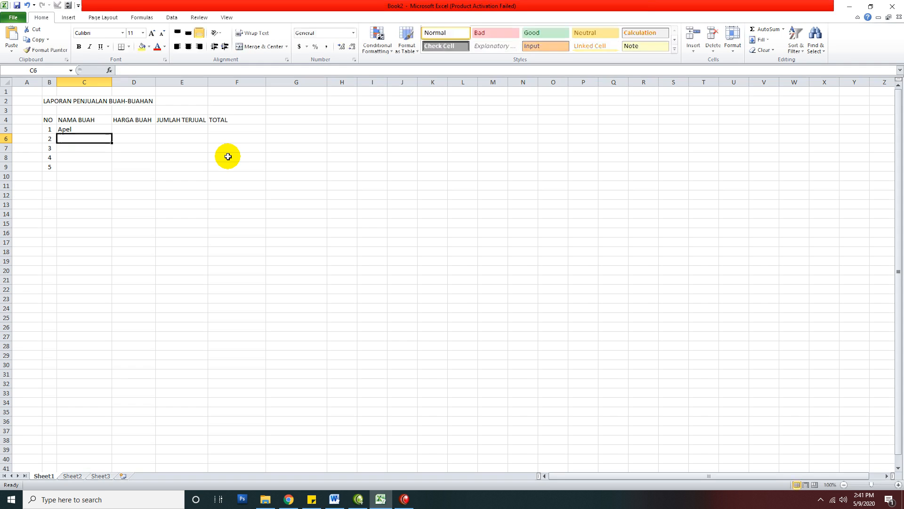
type("Semangka")
key("Return")
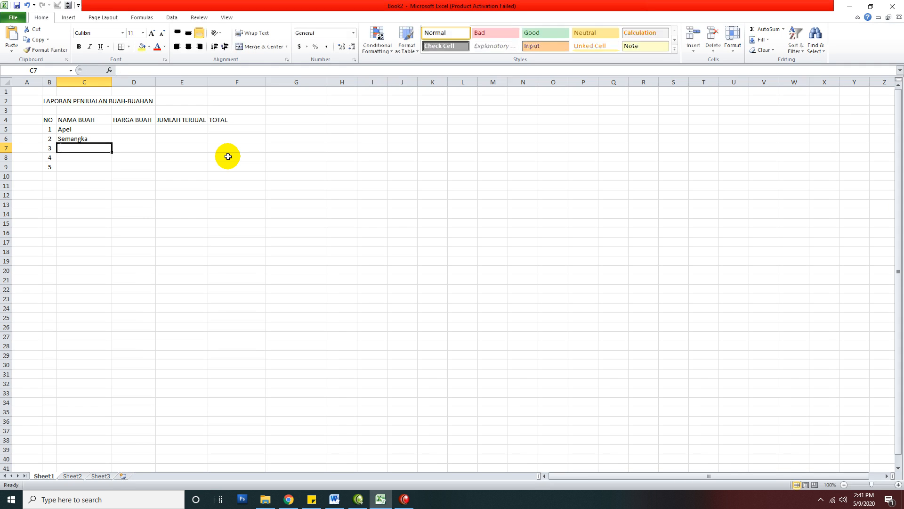
type("Jeruk")
key("Return")
type("Melon")
key("Return")
type("Pear")
key("Return")
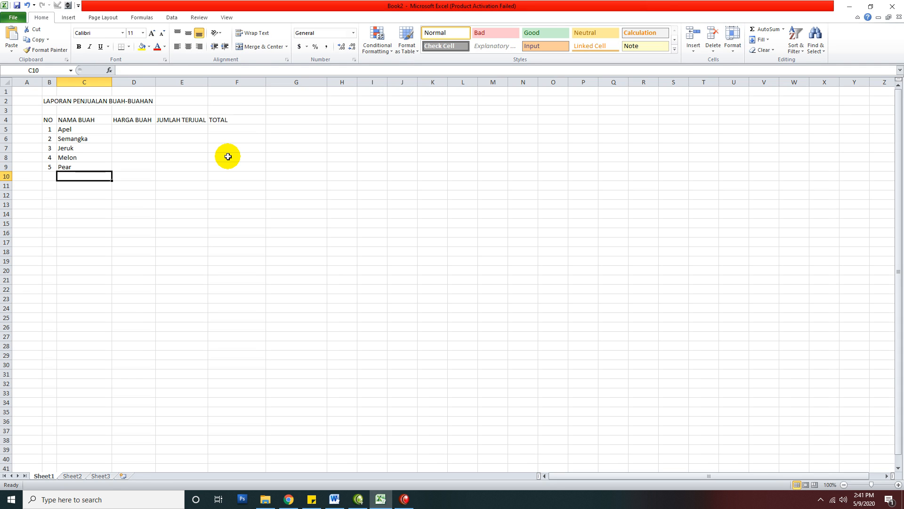
Enter the fruit prices 35000, 15000, 20000, 25000 and 25000 in cells D5 to D9 and widen column D slightly.
left_click(144, 129)
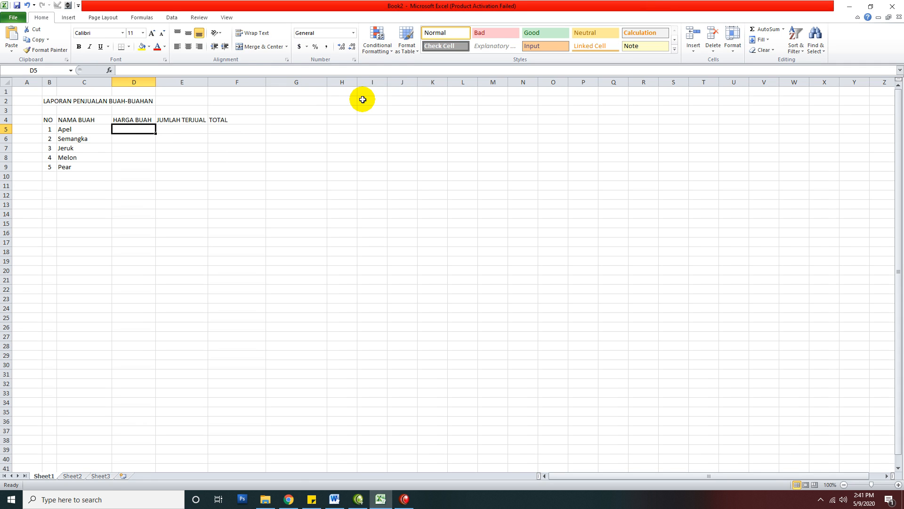
type("35000")
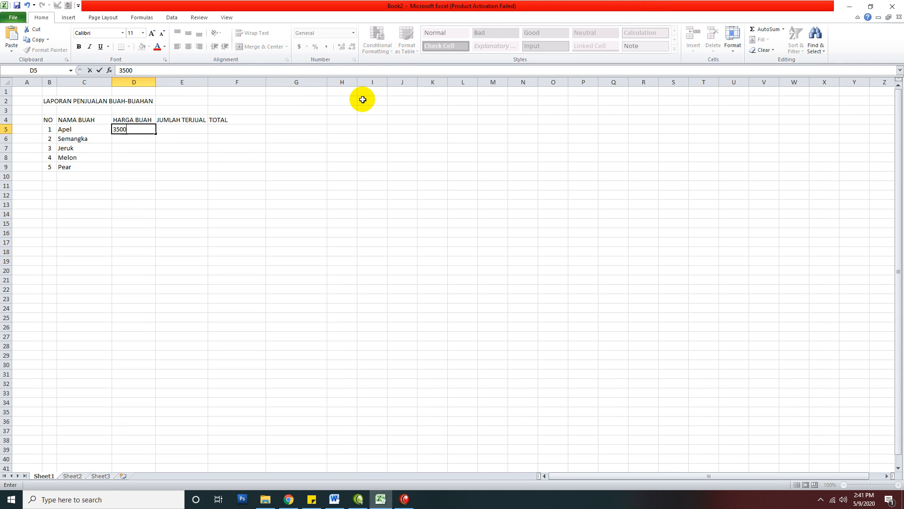
key("Return")
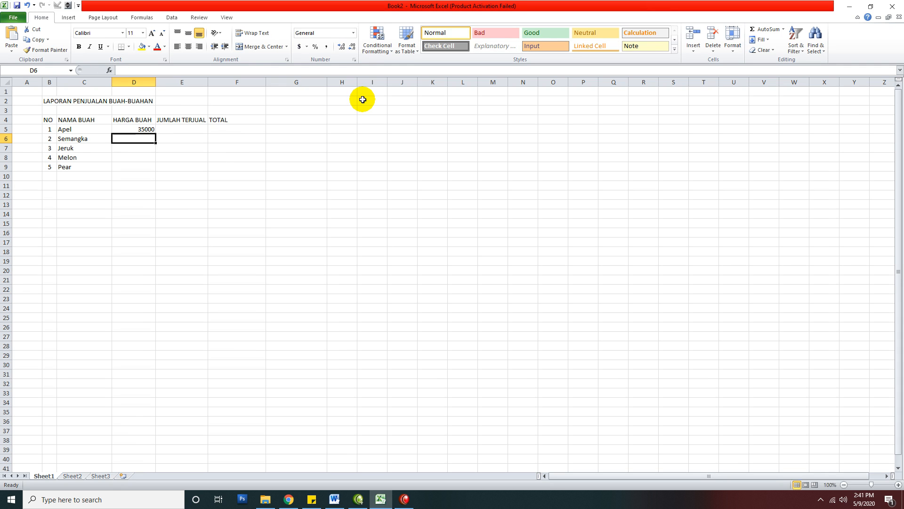
type("15000")
key("Return")
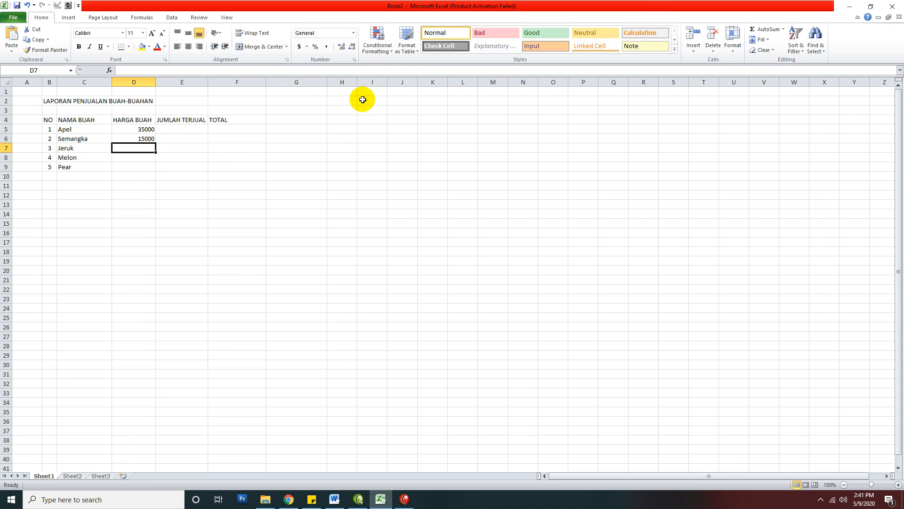
type("20000")
key("Return")
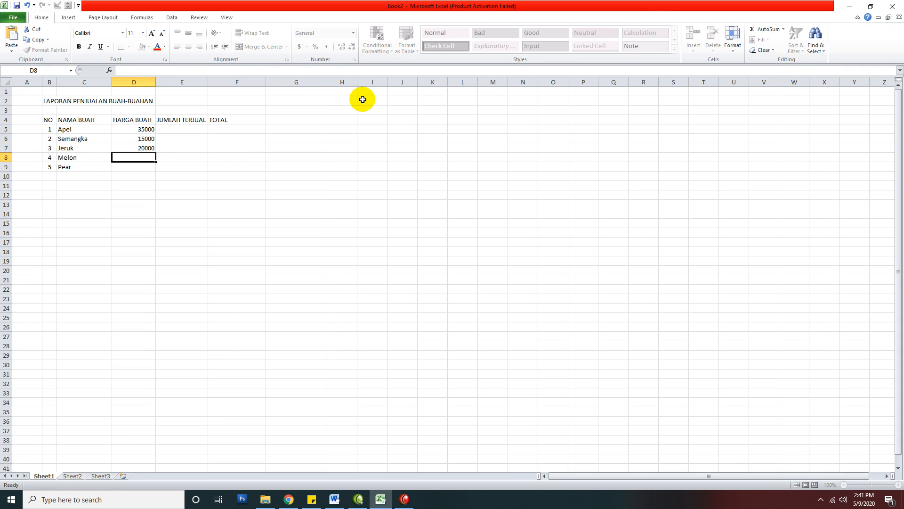
type("25000")
key("Return")
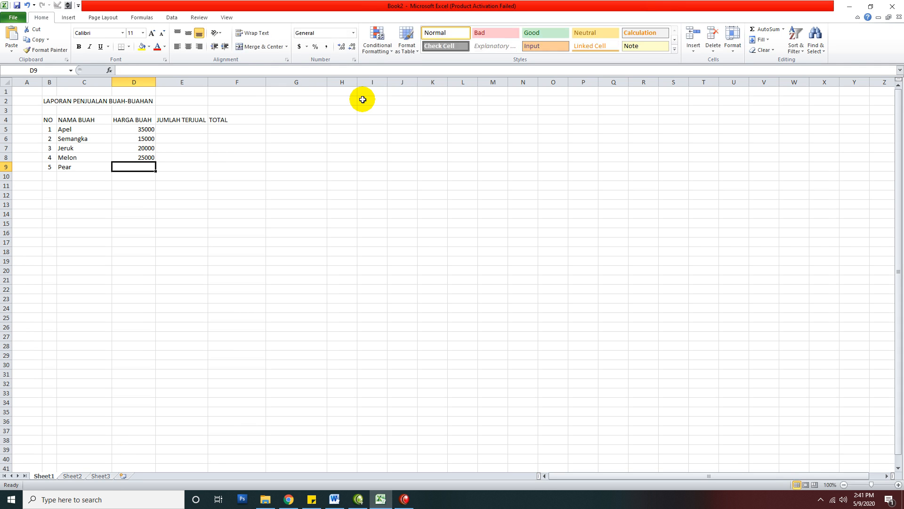
type("2")
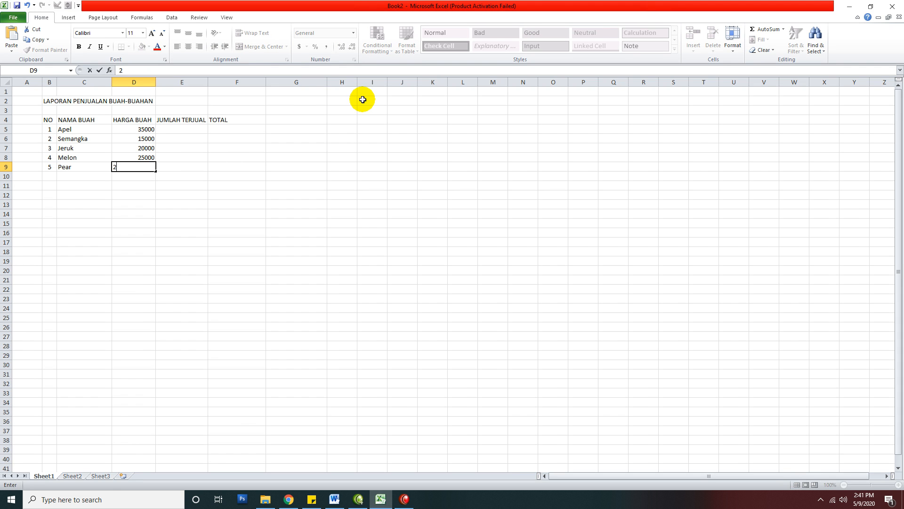
type("5000")
key("Return")
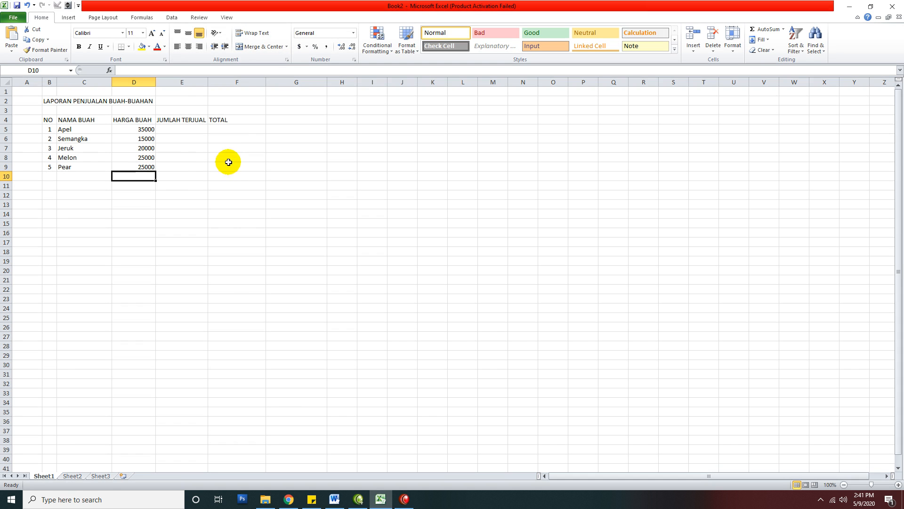
left_click_drag(156, 82, 159, 82)
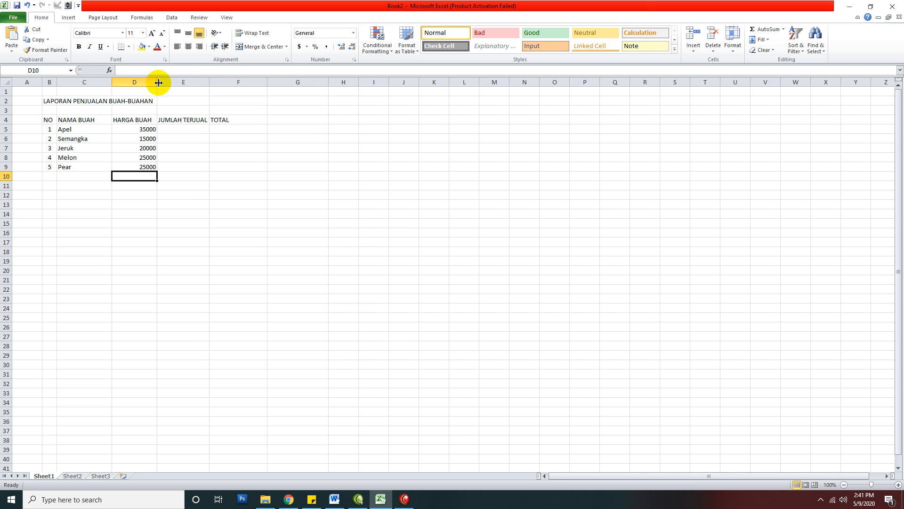
left_click(119, 128)
left_click(127, 139)
left_click(128, 149)
left_click(131, 159)
left_click(126, 168)
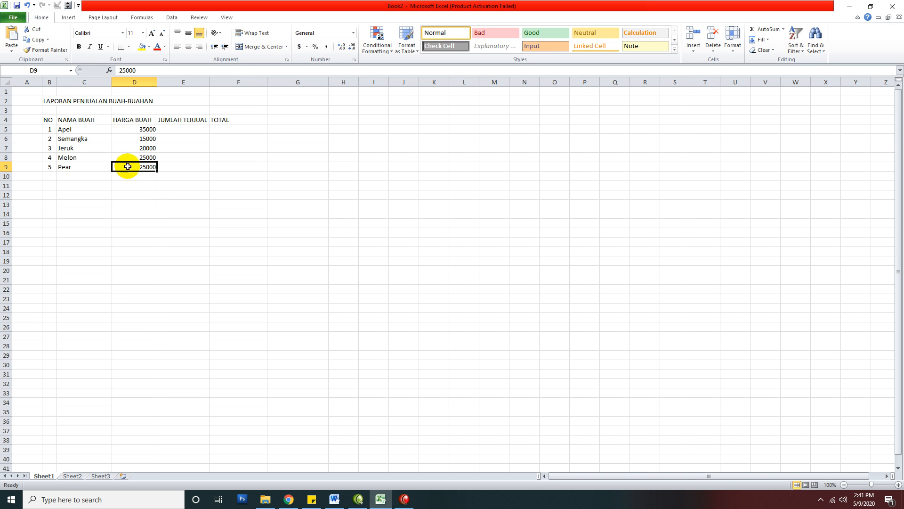
Add the prefix "rp" and a space in front of the Apel price in cell D5.
double_click(122, 129)
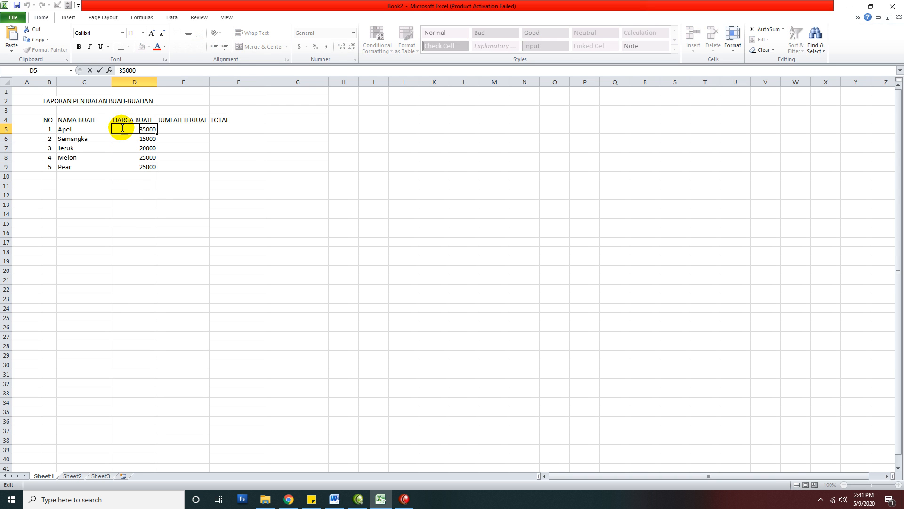
type("rp")
key("Return")
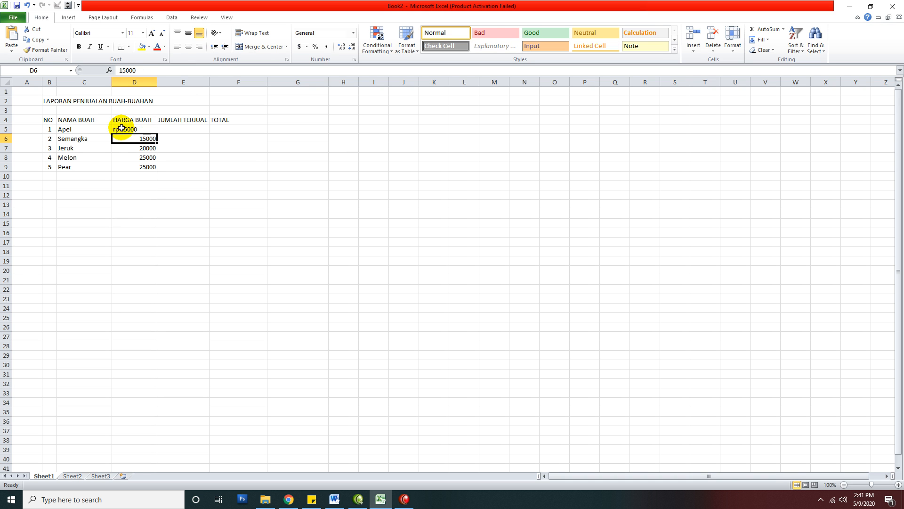
Remove the "rp" prefix from the Apel price in cell D5 and view the number formats on offer.
left_click(134, 129)
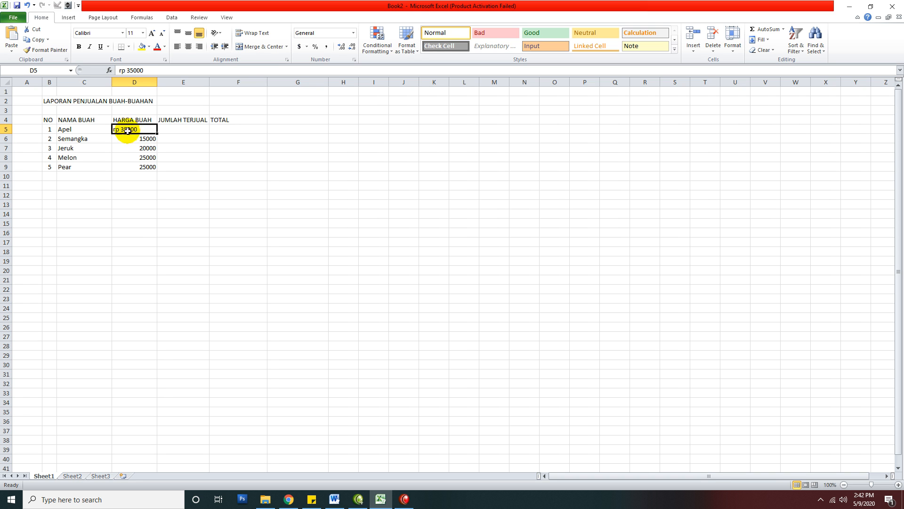
double_click(121, 128)
key("BackSpace")
key("BackSpace")
key("BackSpace")
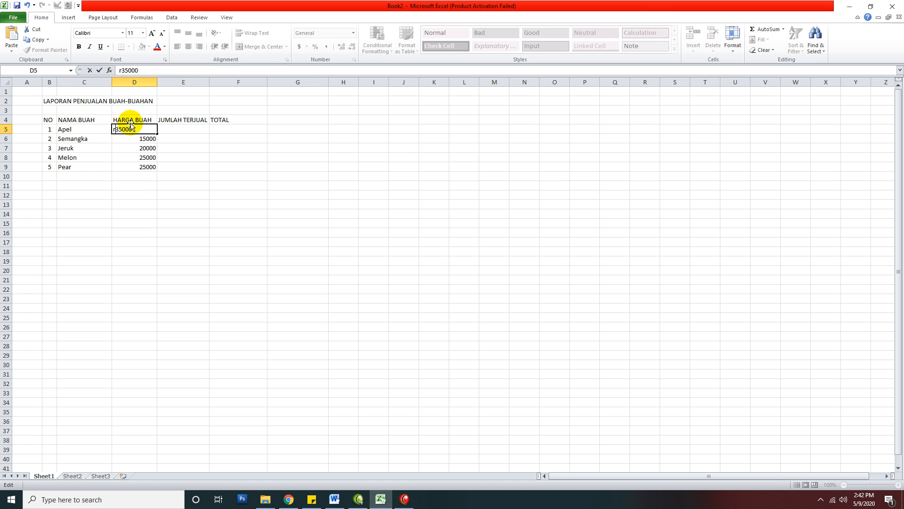
left_click(147, 149)
left_click(148, 128)
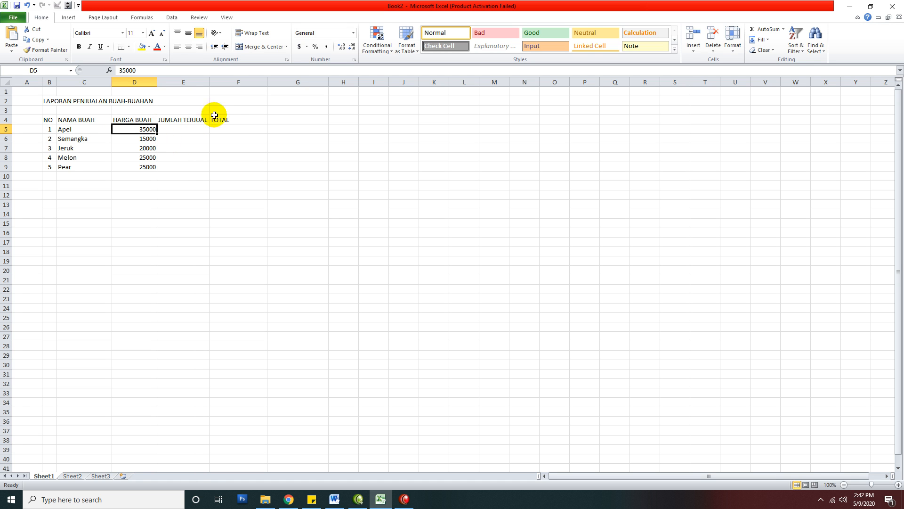
left_click(354, 33)
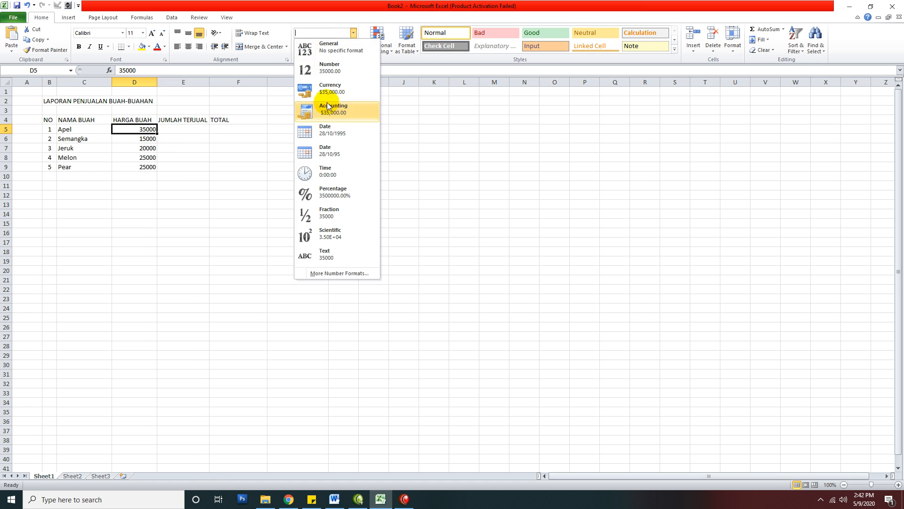
left_click(145, 130)
Enter the quantities sold 25, 70, 25, 30 and 10 in cells E5 to E9 and widen column F slightly.
left_click(193, 126)
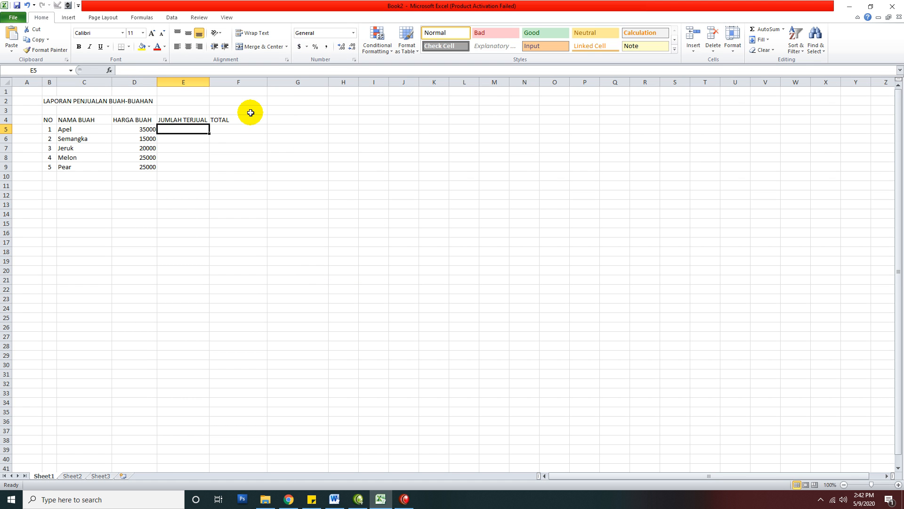
type("25")
key("Return")
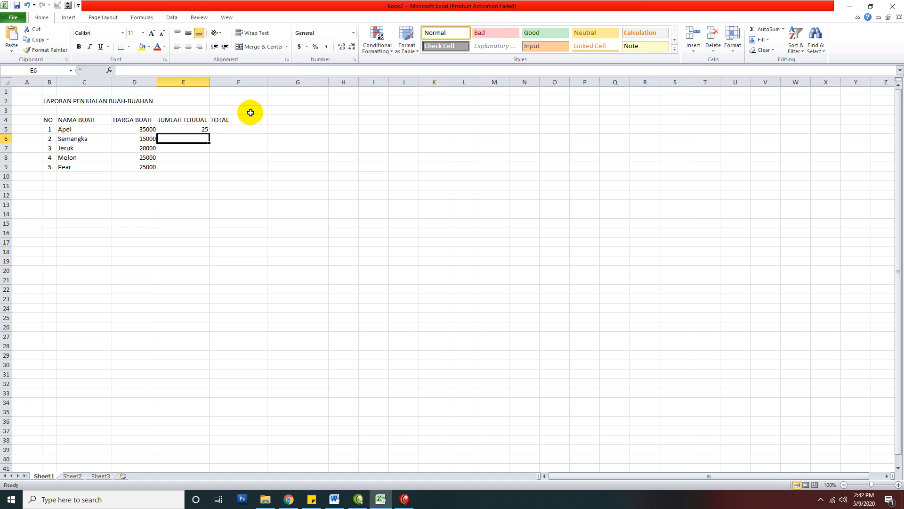
type("70")
key("Return")
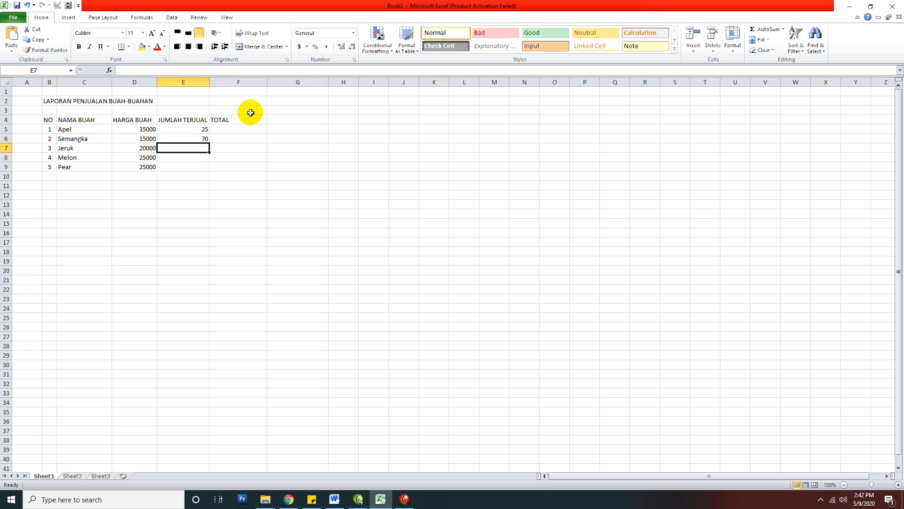
type("25")
key("Return")
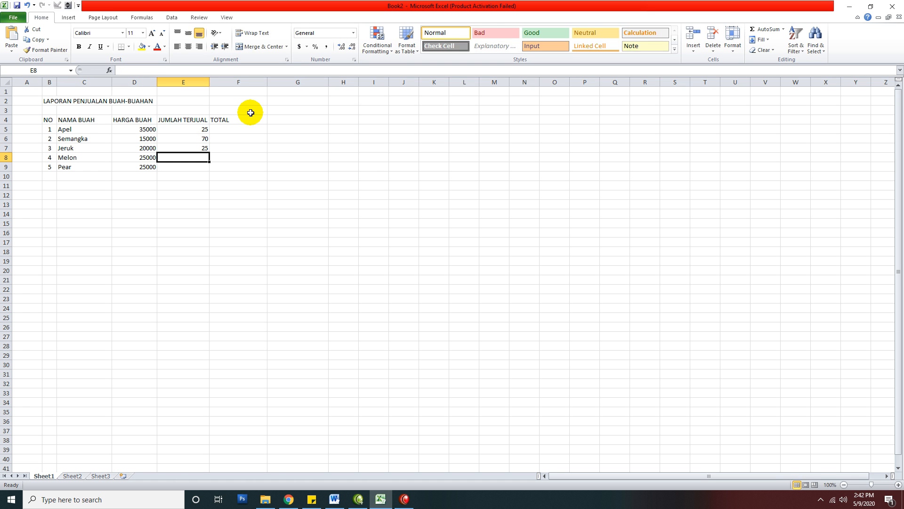
type("30")
key("Return")
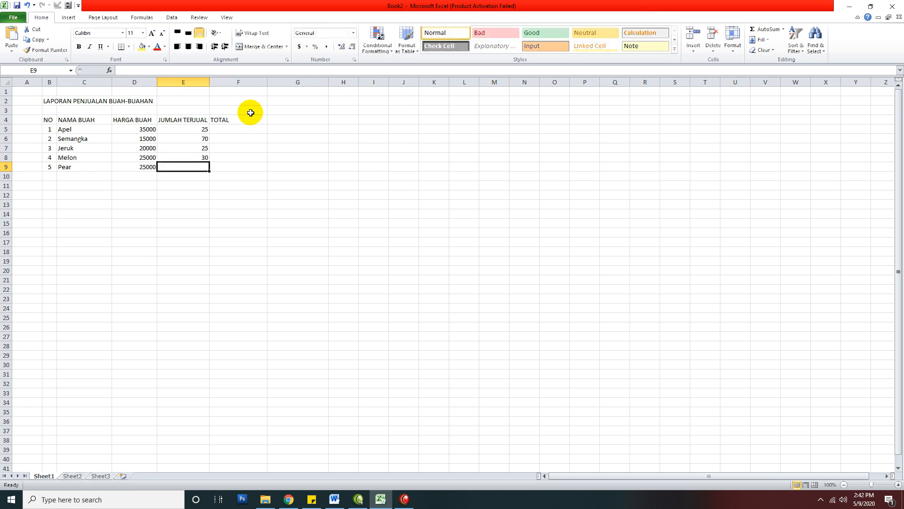
type("10")
key("Return")
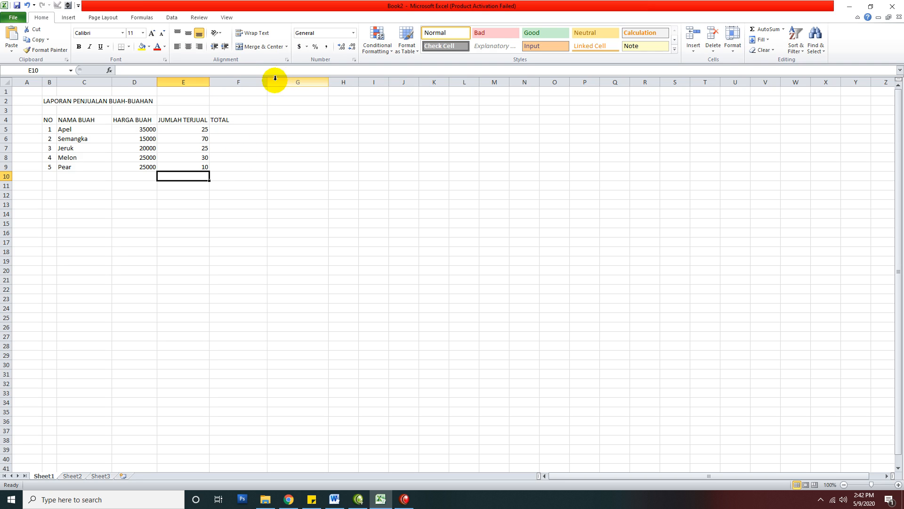
left_click_drag(267, 82, 277, 83)
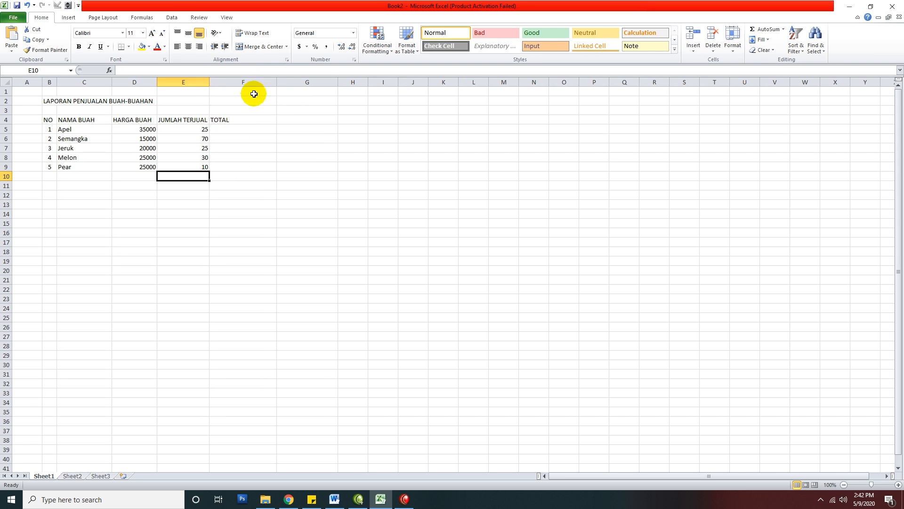
left_click(200, 128)
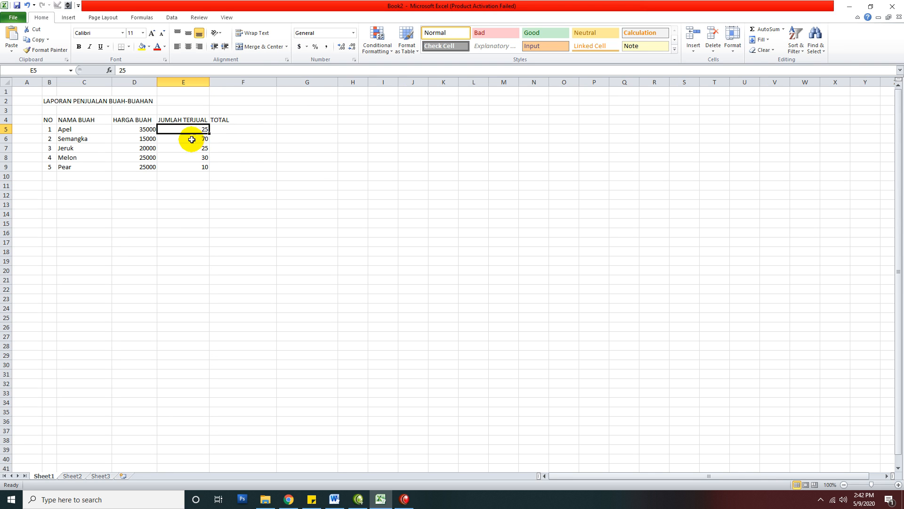
left_click(192, 139)
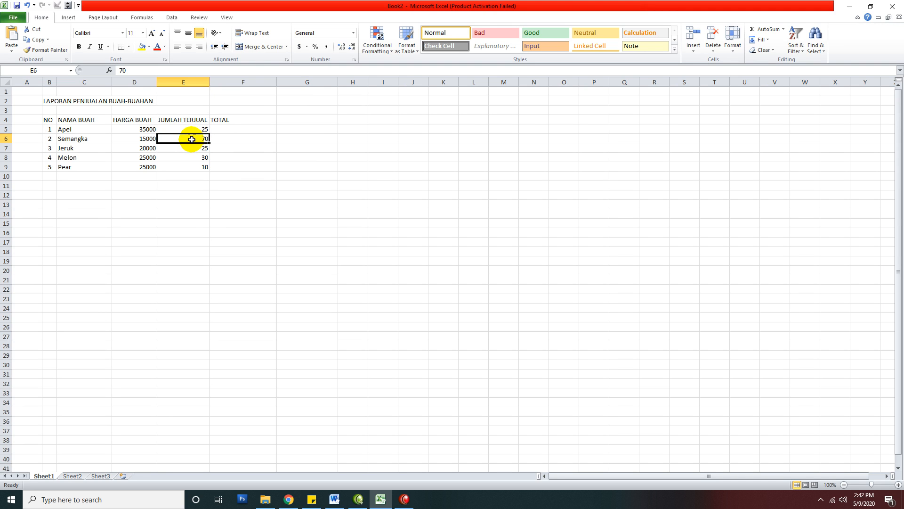
left_click(191, 148)
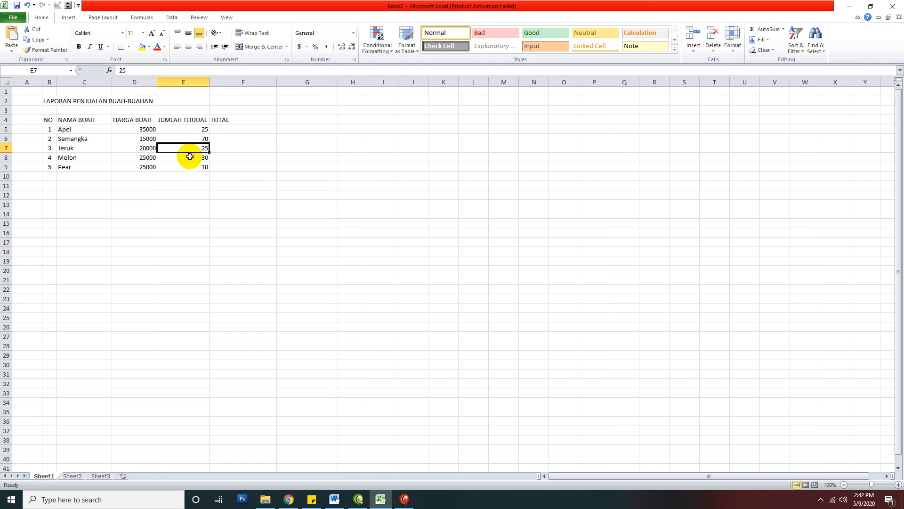
left_click(223, 130)
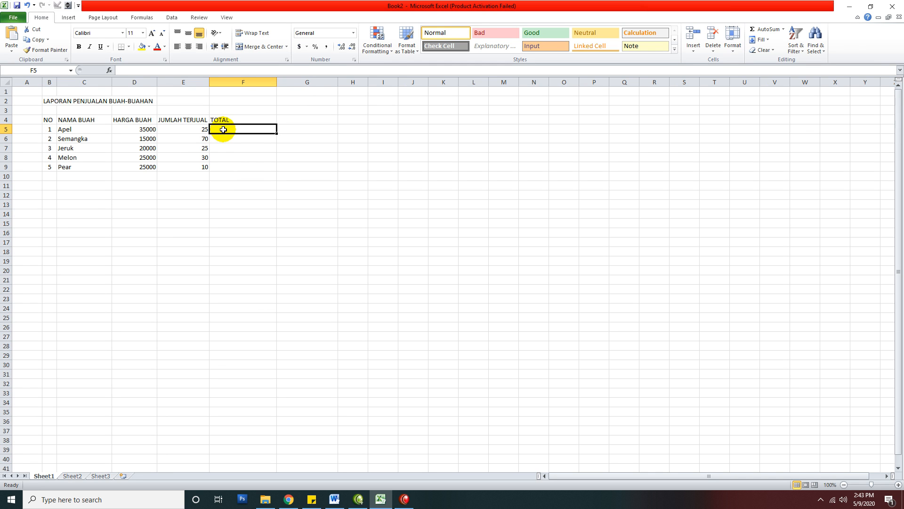
left_click(148, 129)
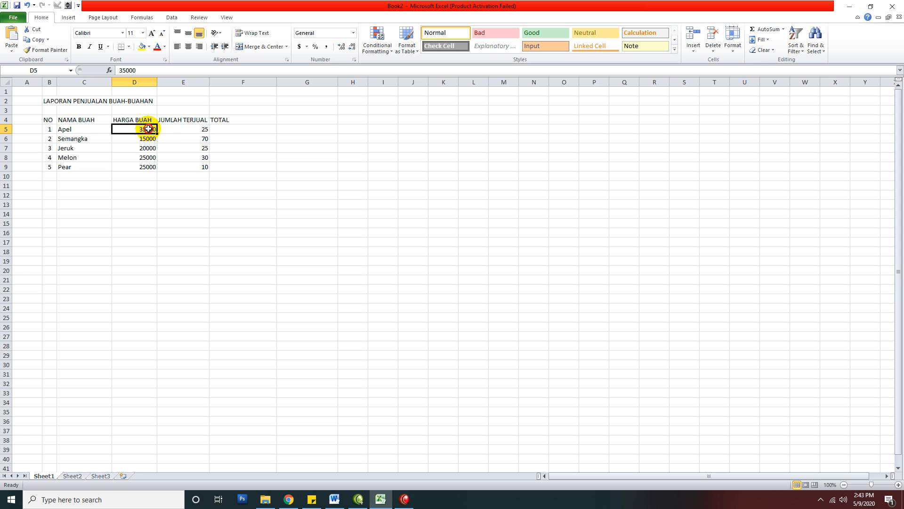
left_click(190, 130)
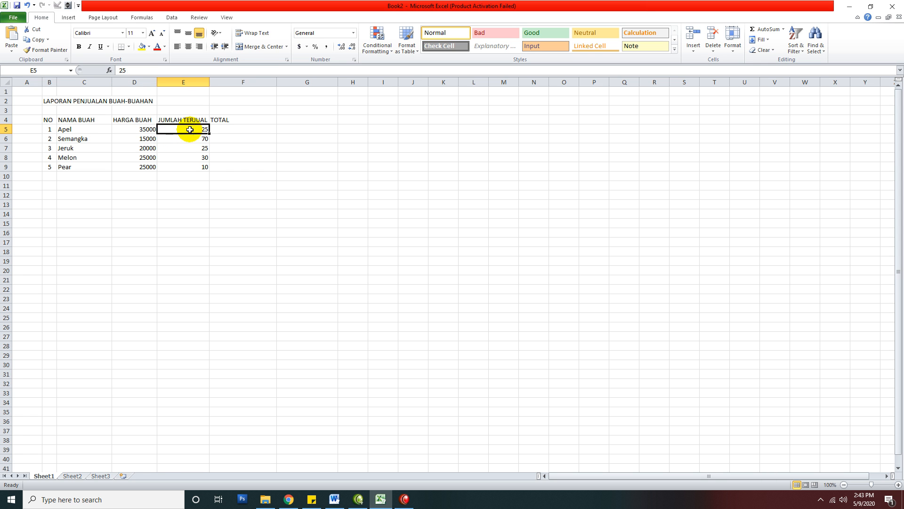
Calculate the Apel total in cell F5 with the cell-reference formula =D5*E5, multiplying price by quantity sold.
left_click(221, 131)
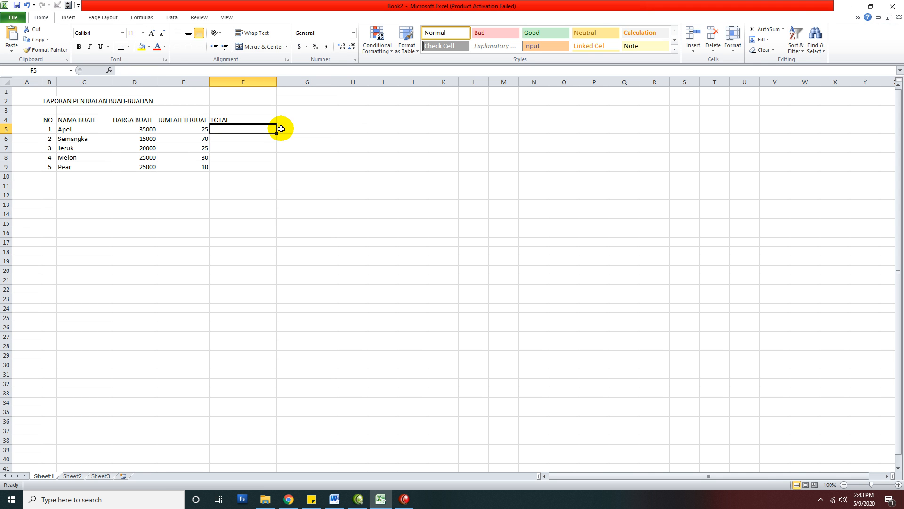
type("=")
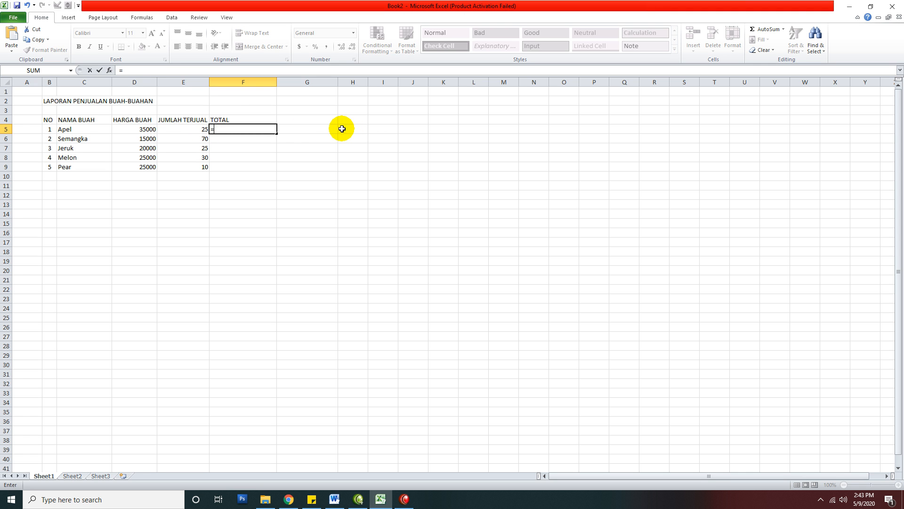
type("35000")
key("BackSpace")
key("BackSpace")
key("BackSpace")
key("BackSpace")
key("BackSpace")
left_click(146, 129)
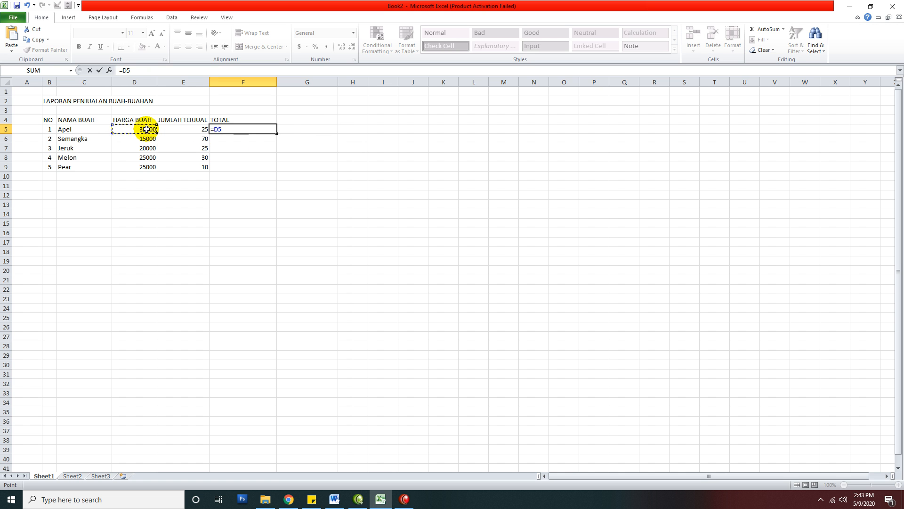
type("*")
left_click(200, 131)
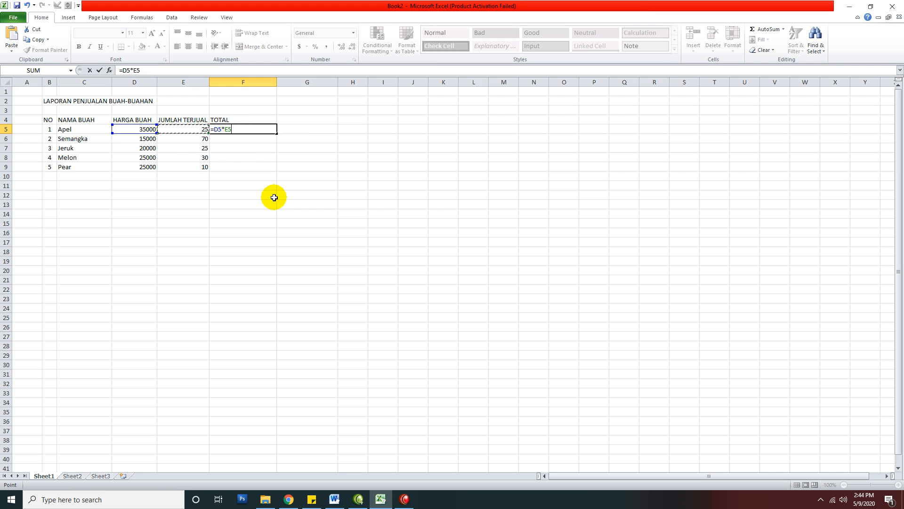
key("Return")
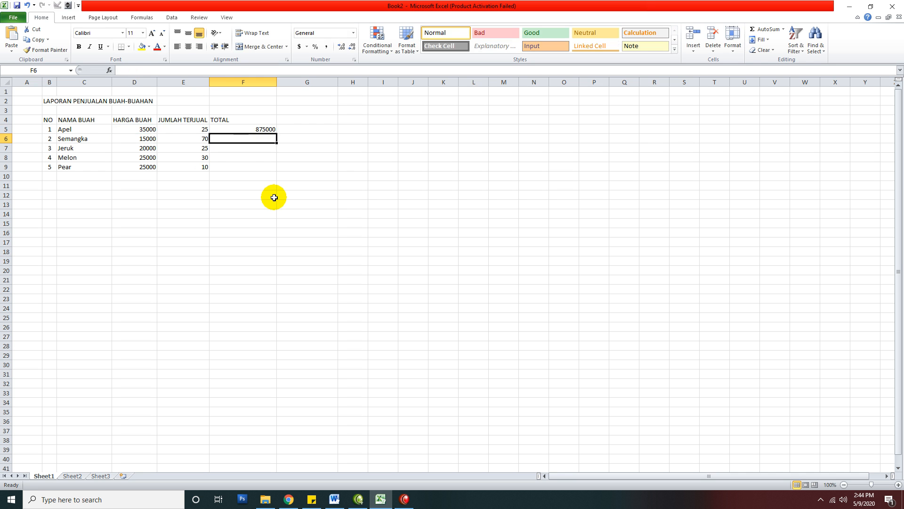
left_click(250, 129)
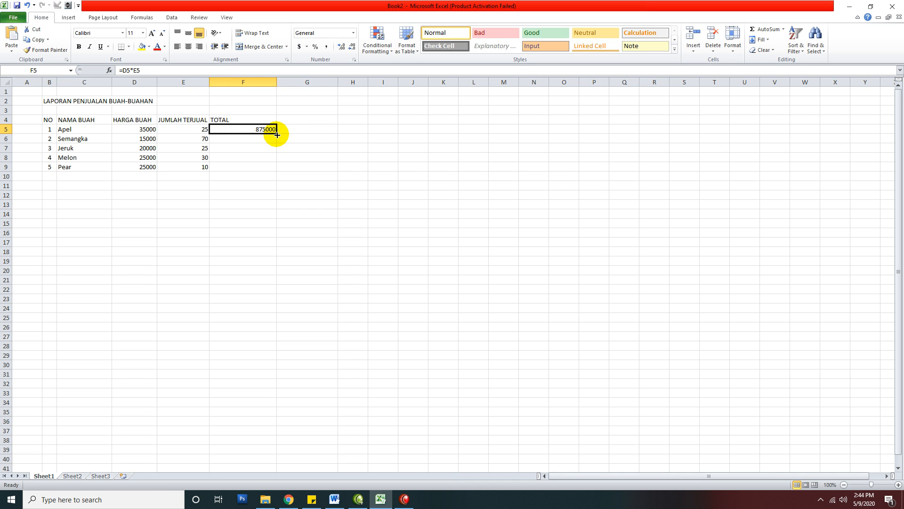
Fill the Apel total formula from cell F5 down through F9 for the remaining fruits.
left_click_drag(277, 135, 272, 174)
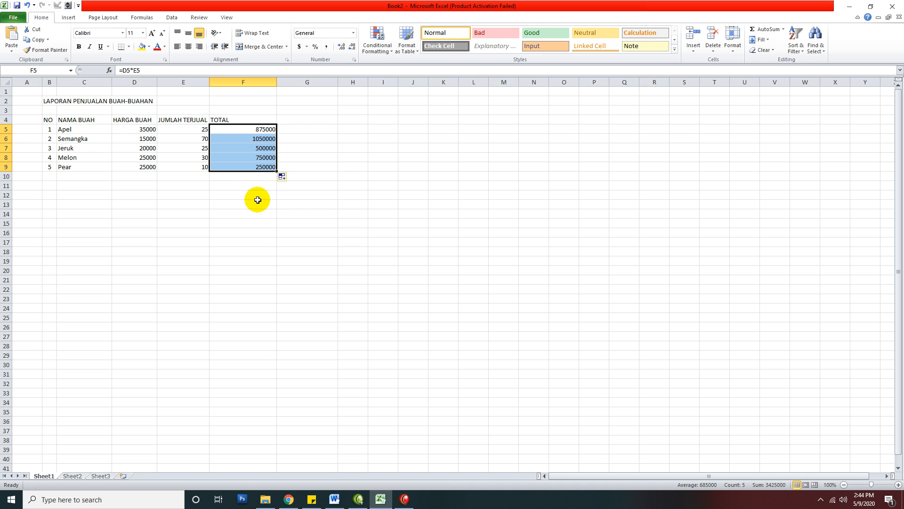
left_click(261, 215)
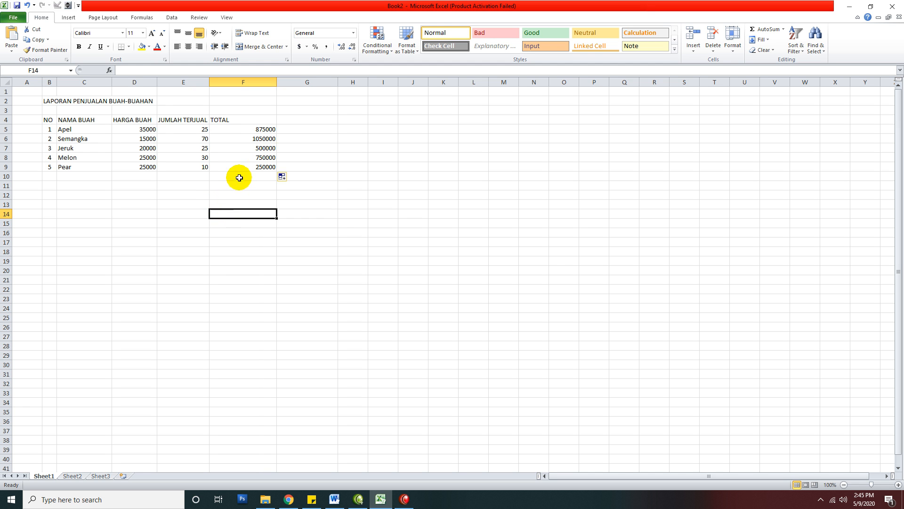
Calculate the Apel total in cell G5 with the typed-number formula =35000*25 and fill it down through G9.
left_click(316, 130)
type("=")
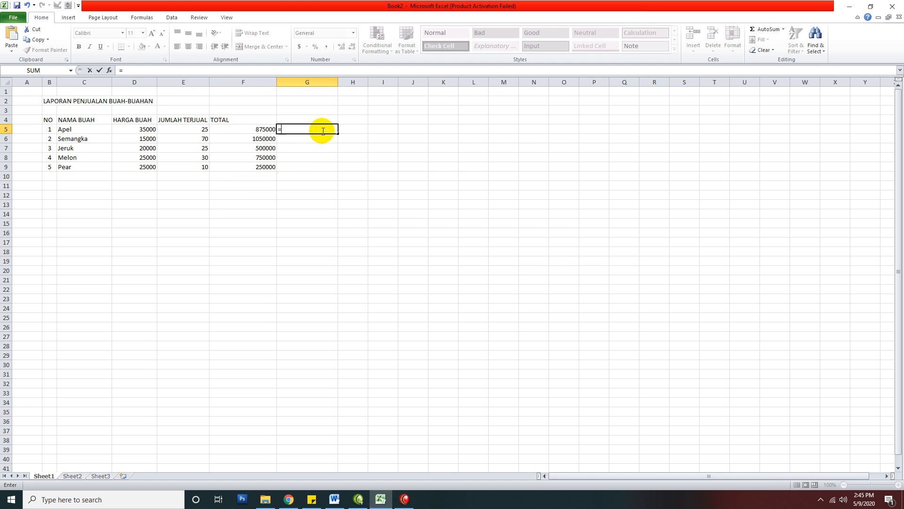
type("35000*25")
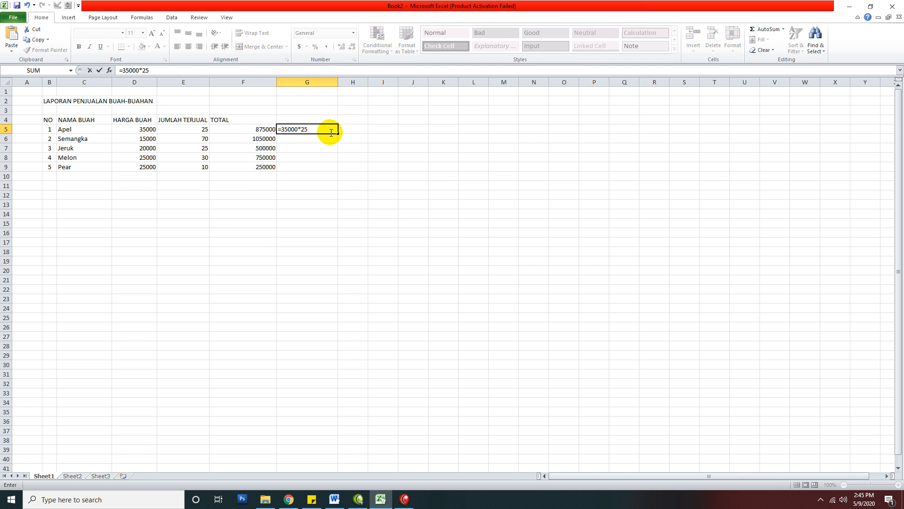
key("Return")
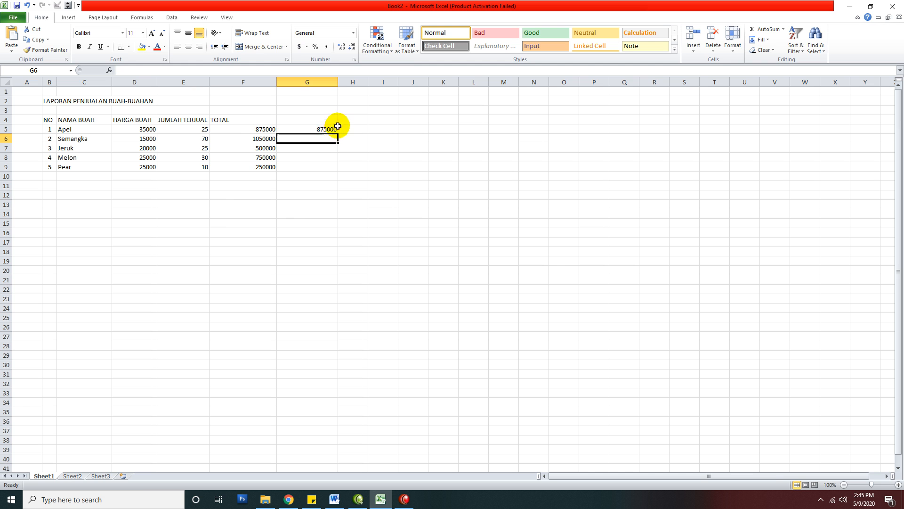
left_click(331, 130)
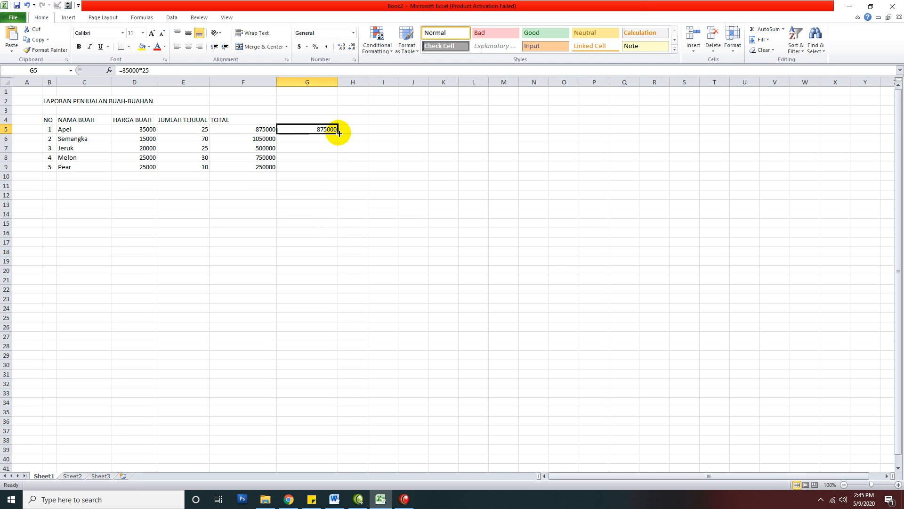
left_click_drag(338, 134, 340, 169)
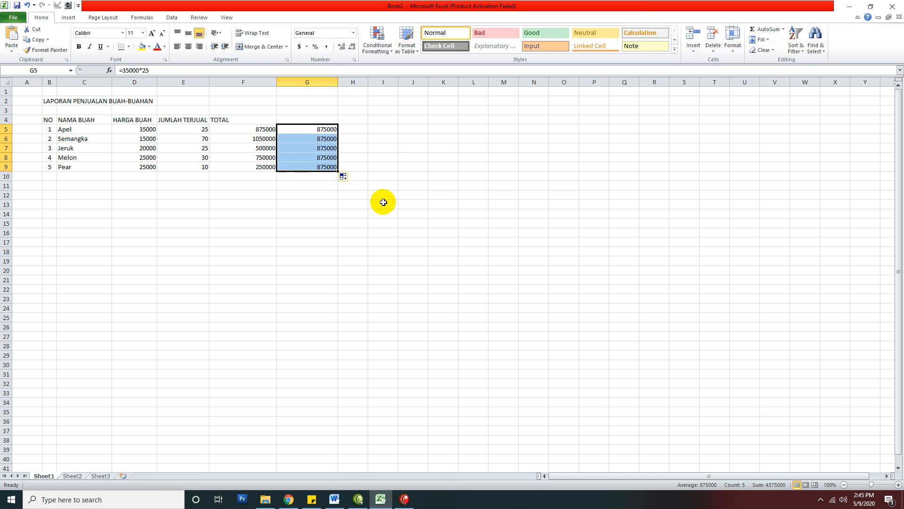
Clear the trial totals from cells G5 to G9.
left_click_drag(323, 128, 318, 165)
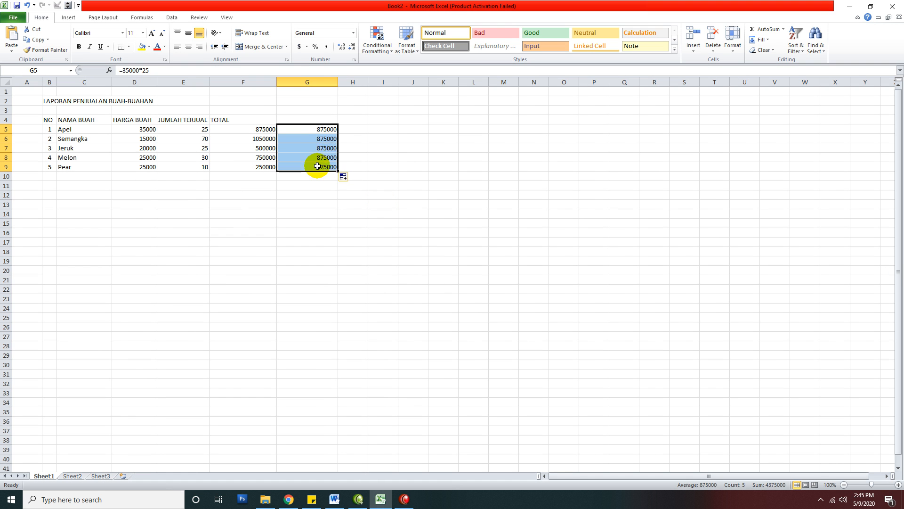
key("Delete")
Enter the sample multiplication =10*10 in cell F16 and clear the cell again.
left_click(219, 229)
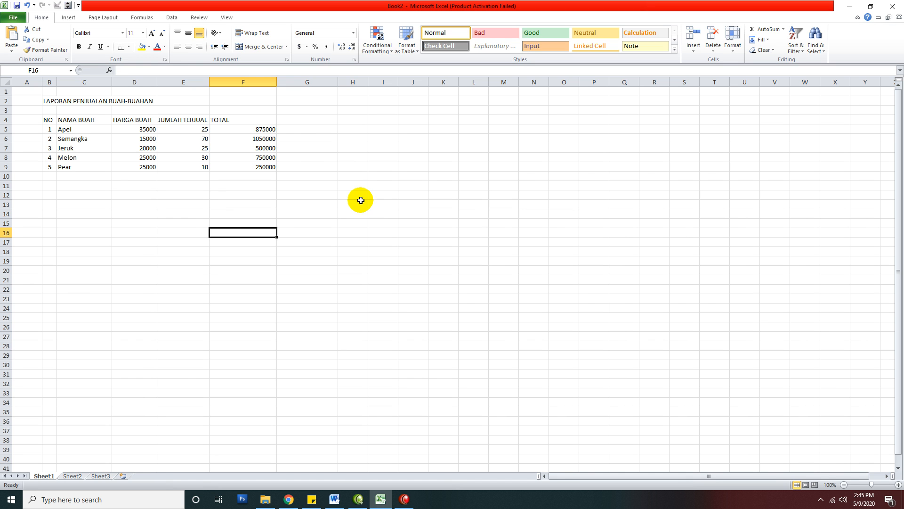
type("=10")
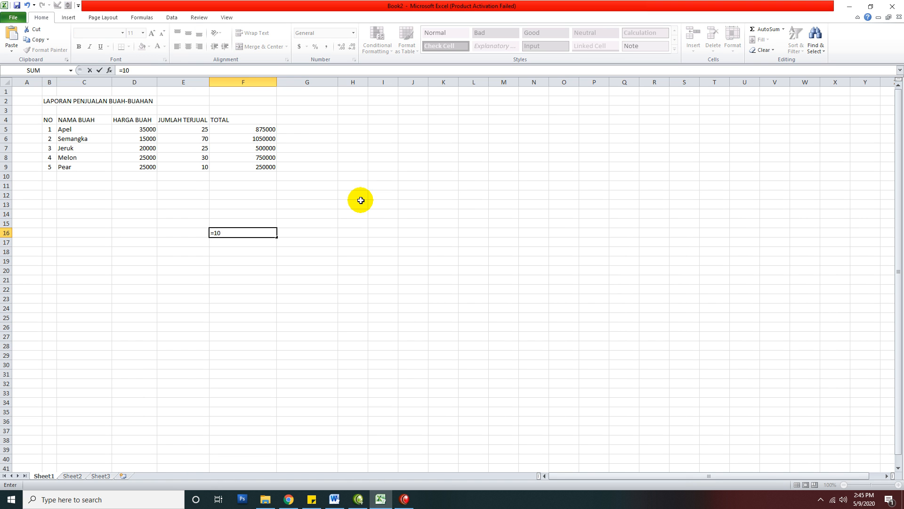
type("*10")
key("Return")
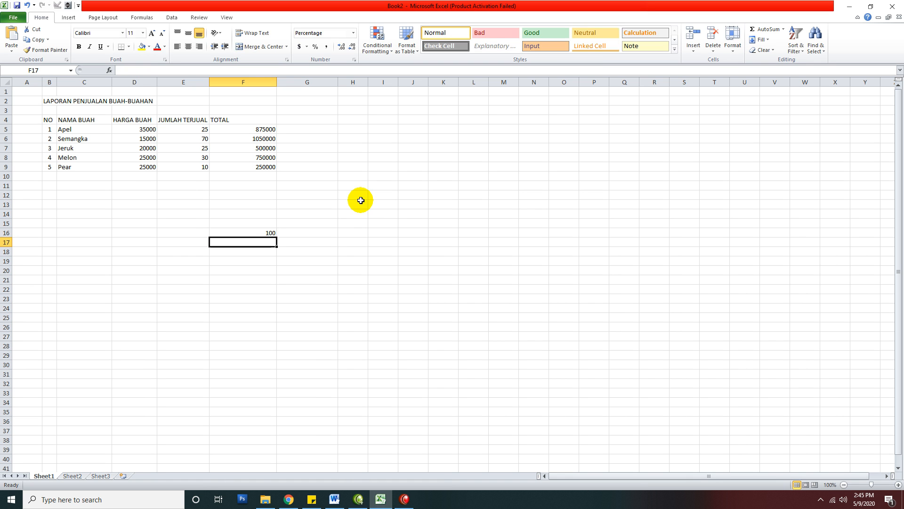
left_click(272, 232)
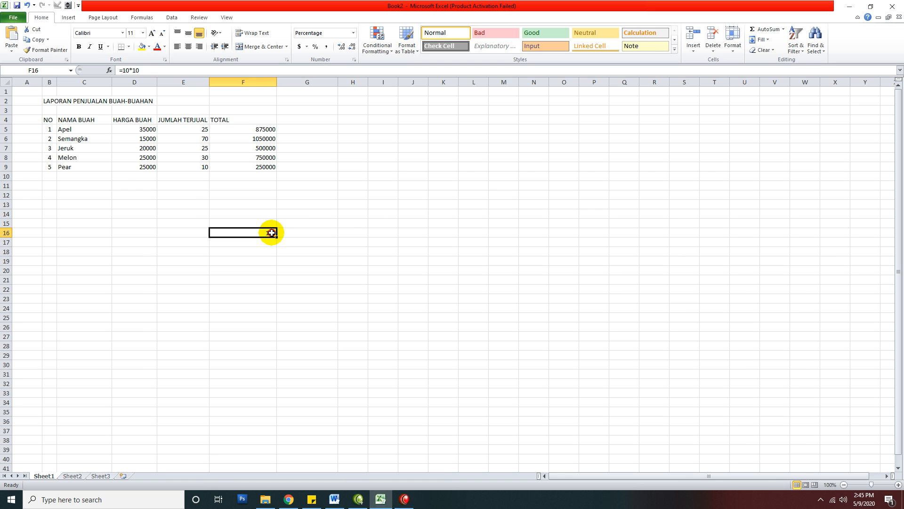
key("Delete")
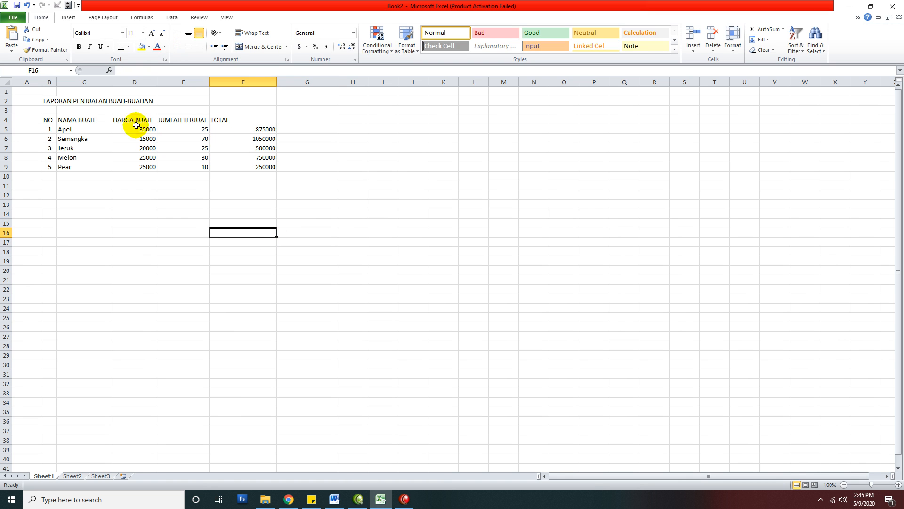
Examine the formulas behind the totals in cells F5 to F9, going down the column and back up.
left_click(259, 131)
left_click(253, 140)
left_click(253, 149)
left_click(254, 157)
left_click(251, 166)
left_click(246, 155)
left_click(239, 147)
left_click(238, 139)
left_click(243, 129)
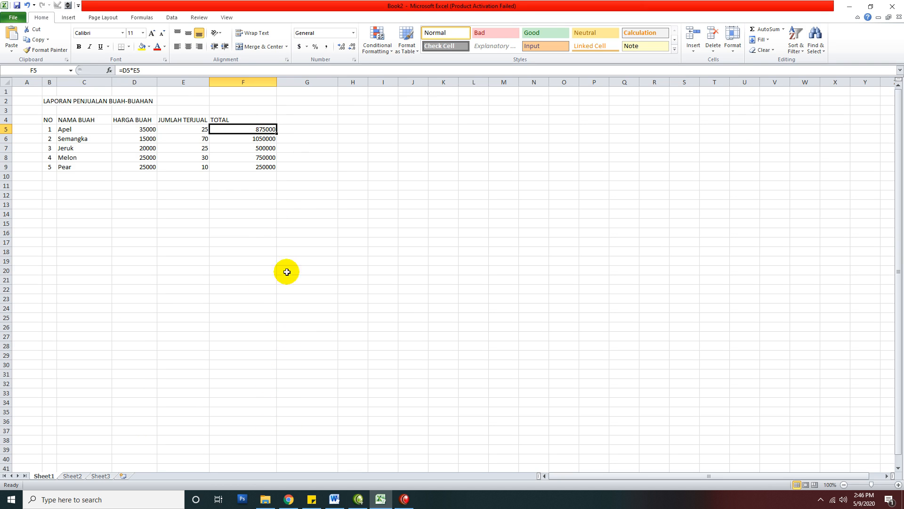
left_click(323, 206)
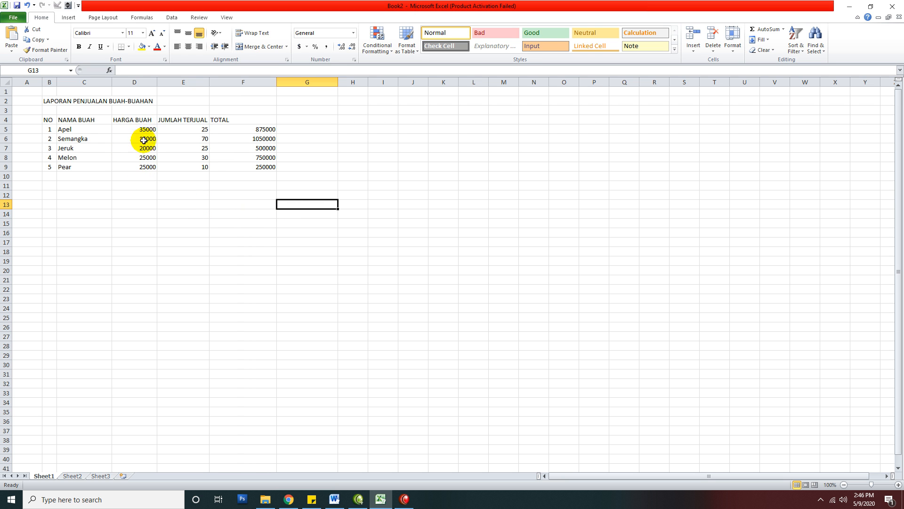
Format the fruit prices in D5 to D9 as Accounting with the Rp Indonesian symbol and 0 decimal places.
left_click_drag(142, 128, 150, 165)
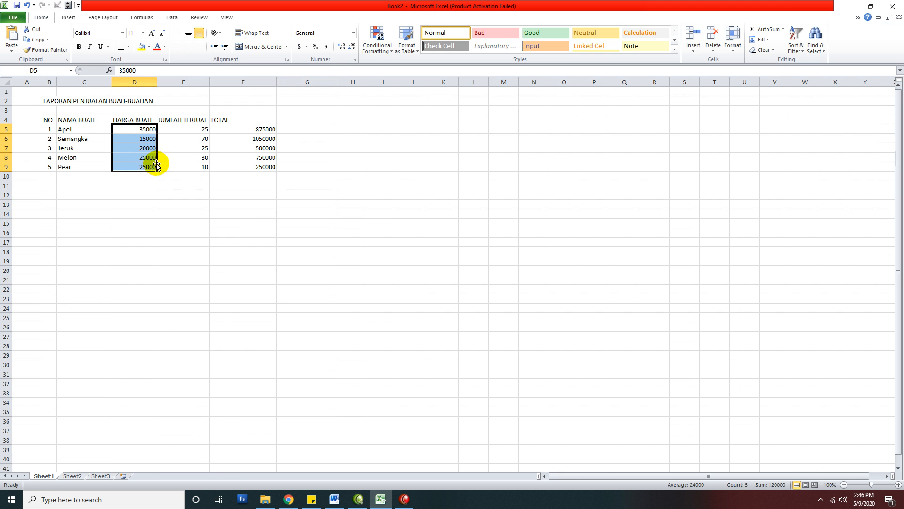
left_click(354, 59)
left_click(379, 134)
left_click(582, 148)
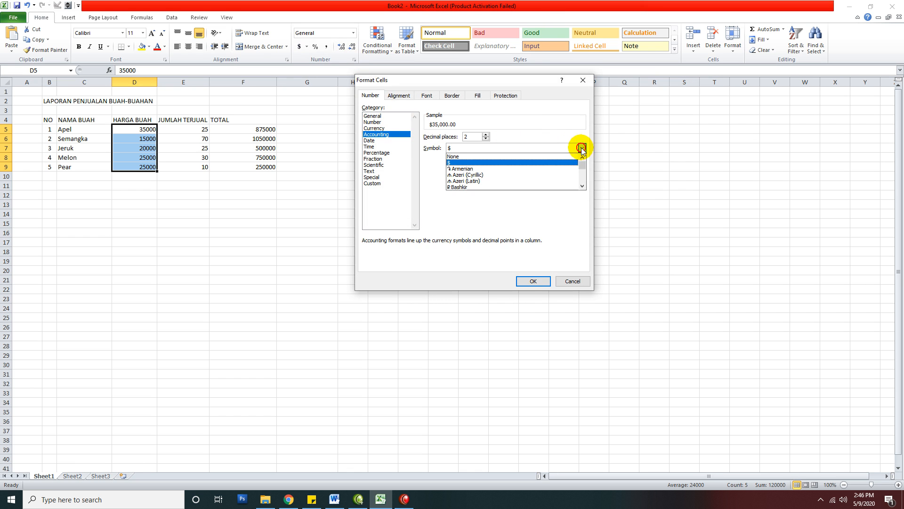
mouse_move(581, 166)
left_mouse_down()
mouse_move(583, 187)
mouse_move(584, 170)
left_mouse_up()
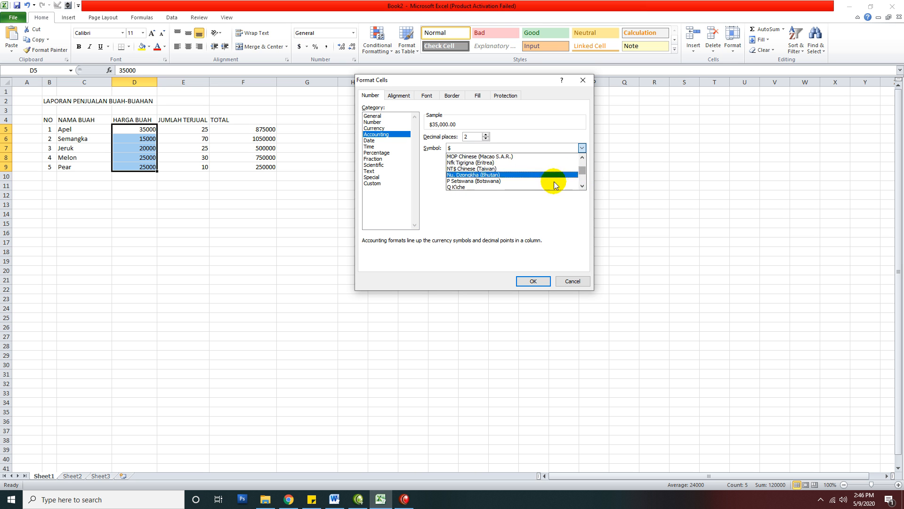
scroll(524, 175, "down", 4)
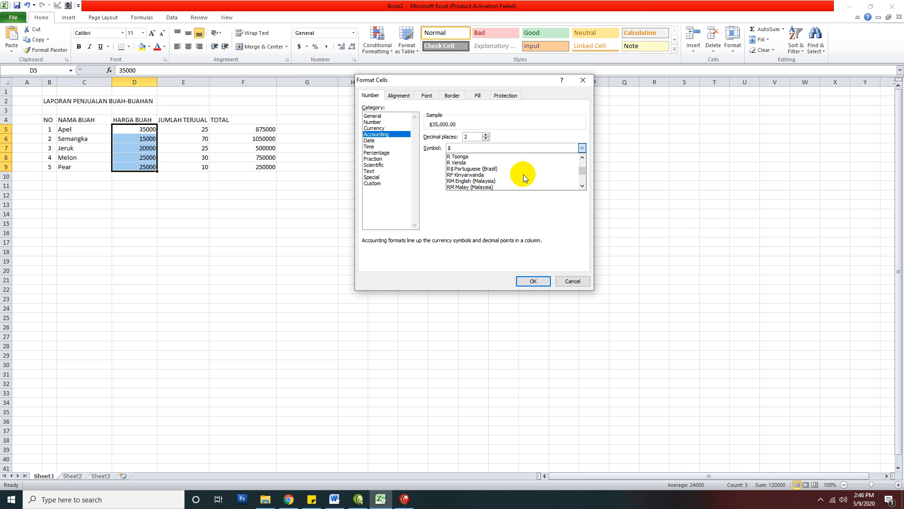
scroll(524, 175, "down", 2)
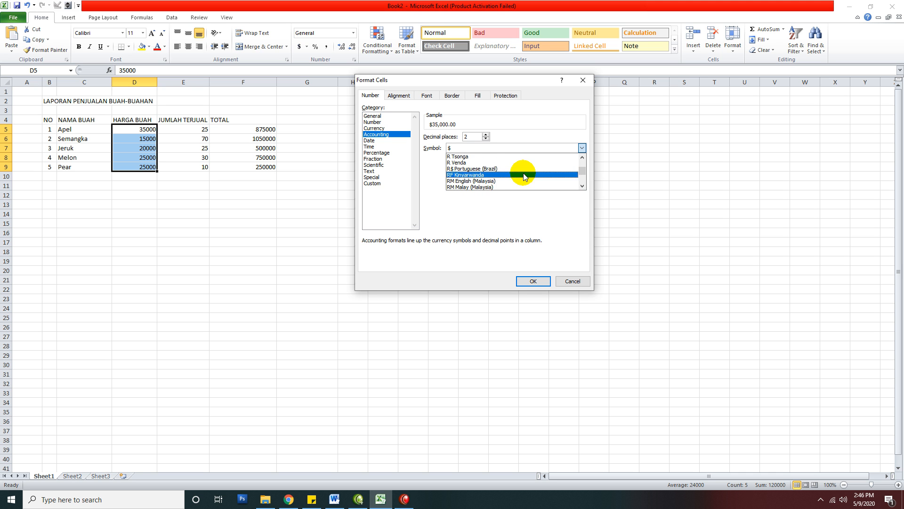
left_click(504, 187)
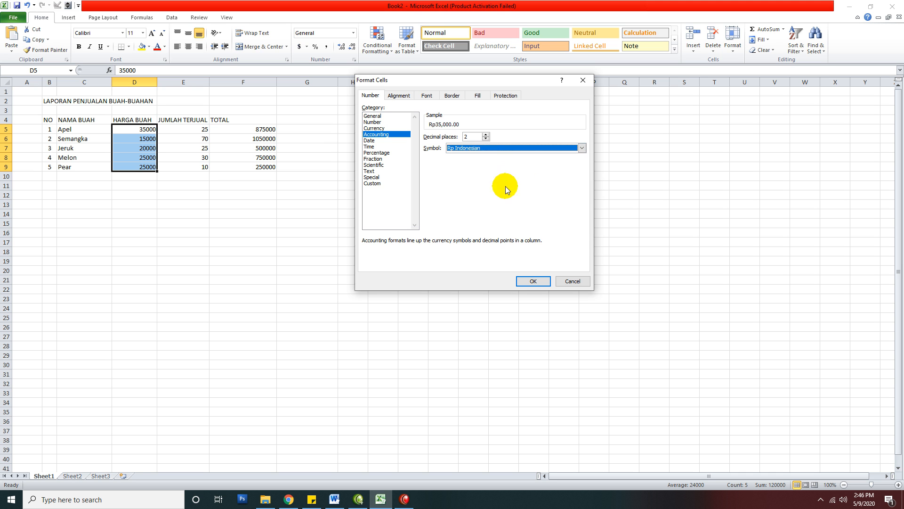
left_click(485, 139)
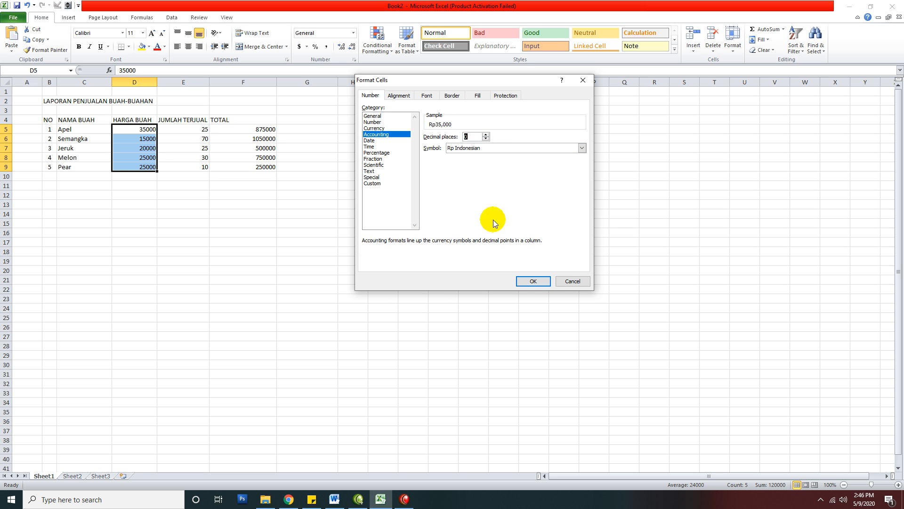
left_click(533, 281)
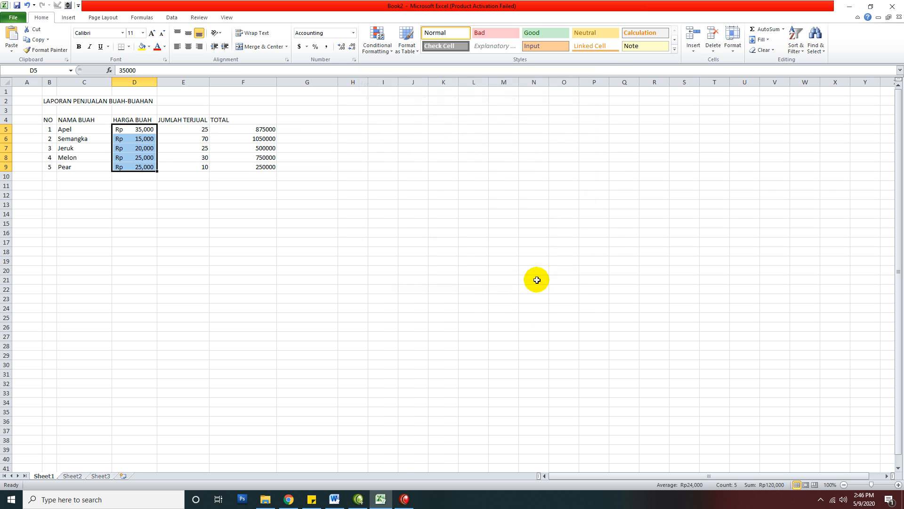
left_click(307, 251)
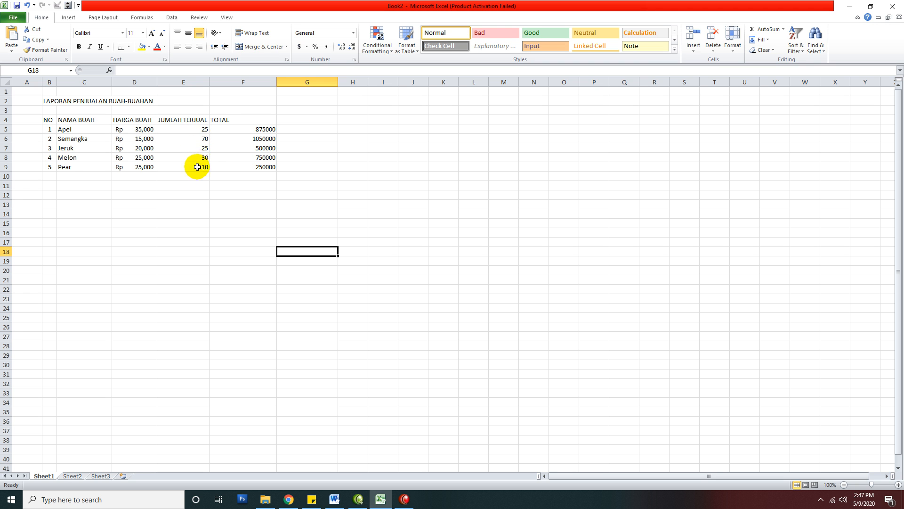
Append a space and the unit "kg" to the Apel quantity in cell E5.
left_click_drag(196, 128, 197, 138)
left_click(193, 127)
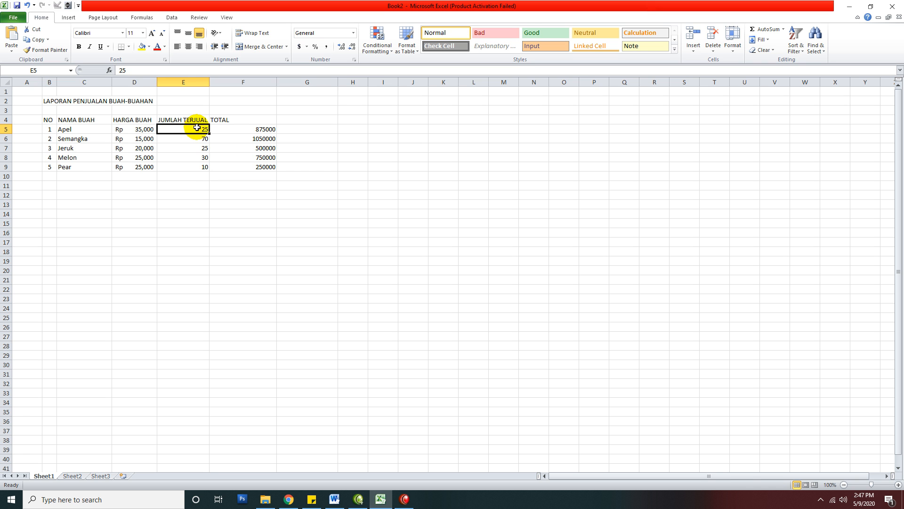
double_click(209, 130)
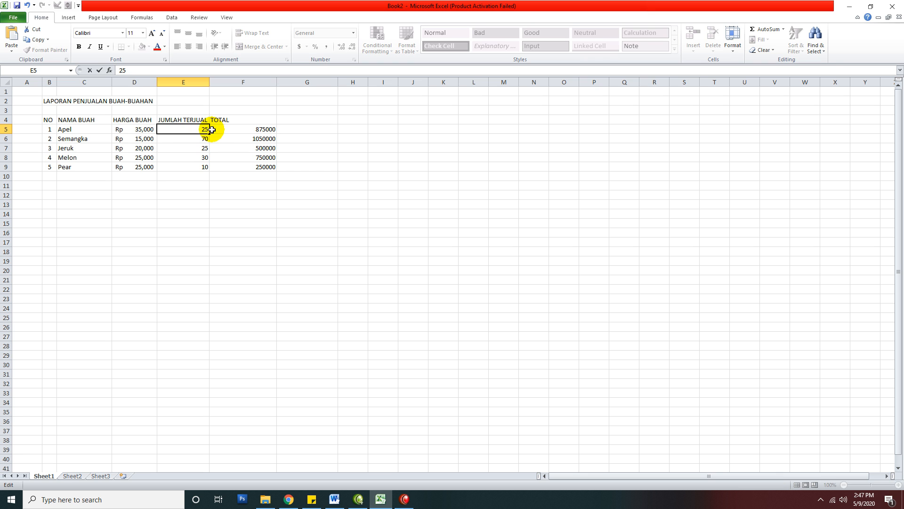
type("kg")
key("Return")
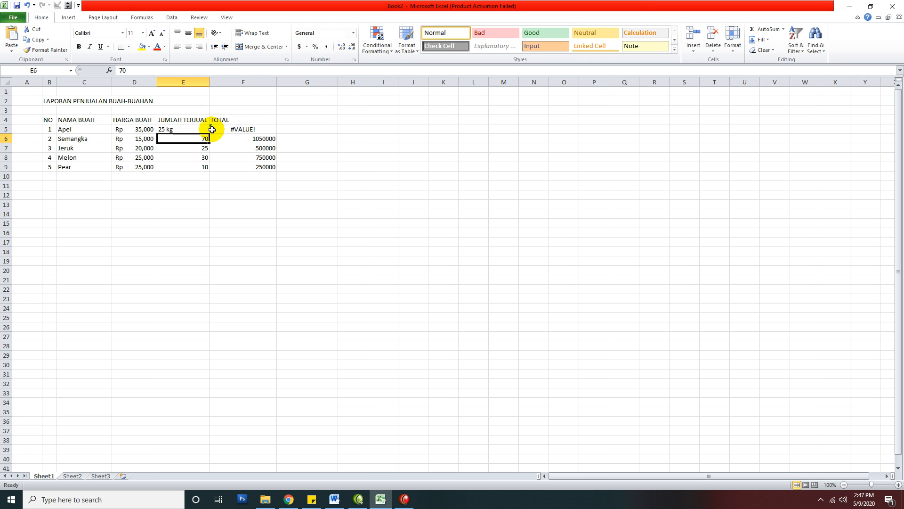
Remove the "kg" unit from the Apel quantity in cell E5, leaving the plain number 25.
left_click(184, 125)
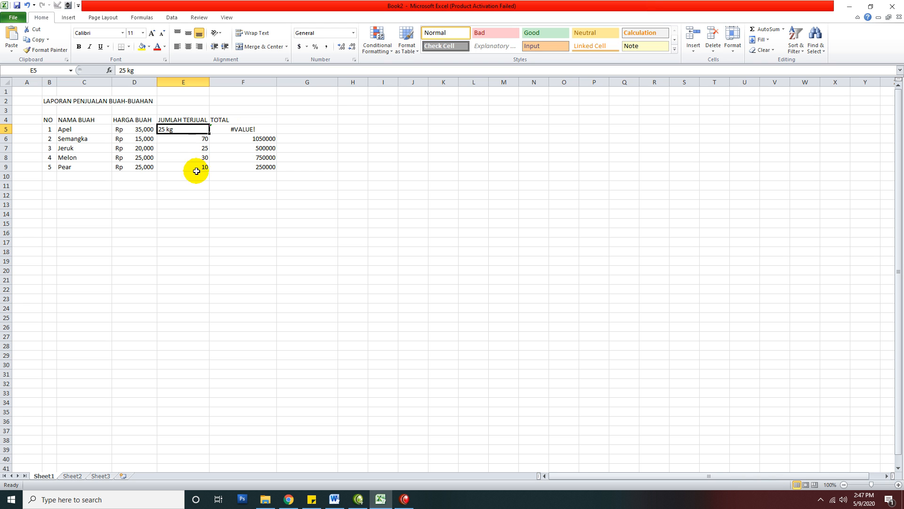
double_click(195, 129)
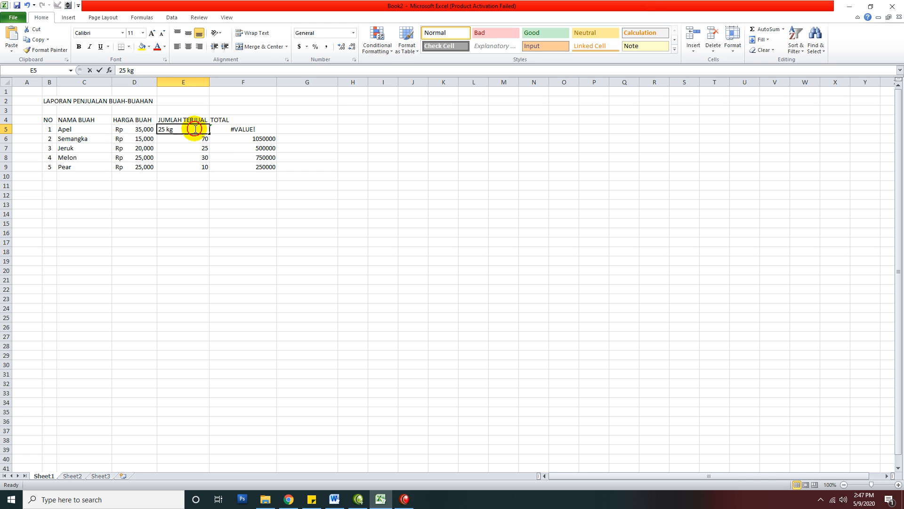
key("BackSpace")
key("BackSpace")
key("BackSpace")
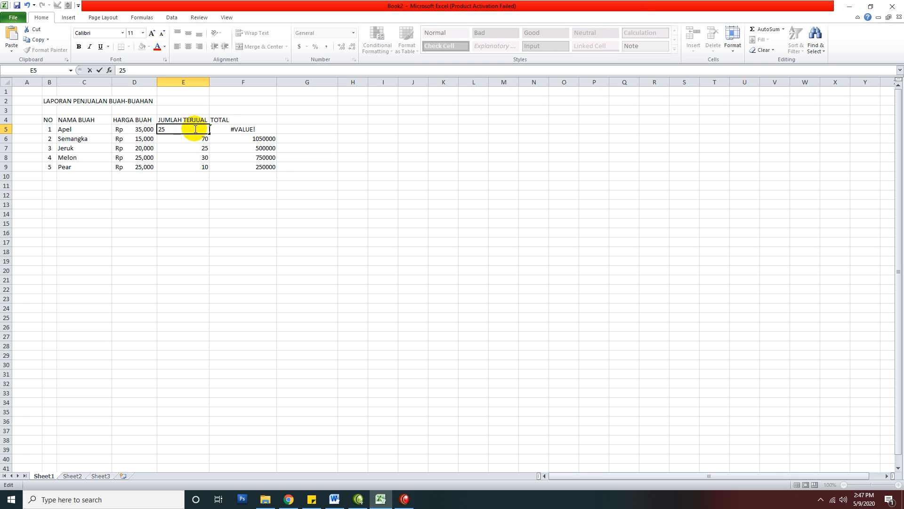
key("Return")
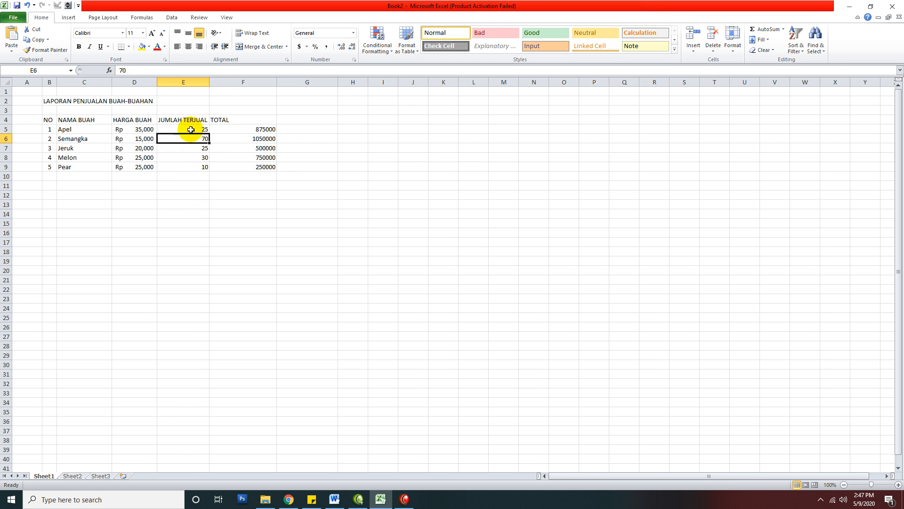
Format the sold quantities in E5 to E9 with the custom number format General "Kg".
left_click_drag(189, 129, 189, 163)
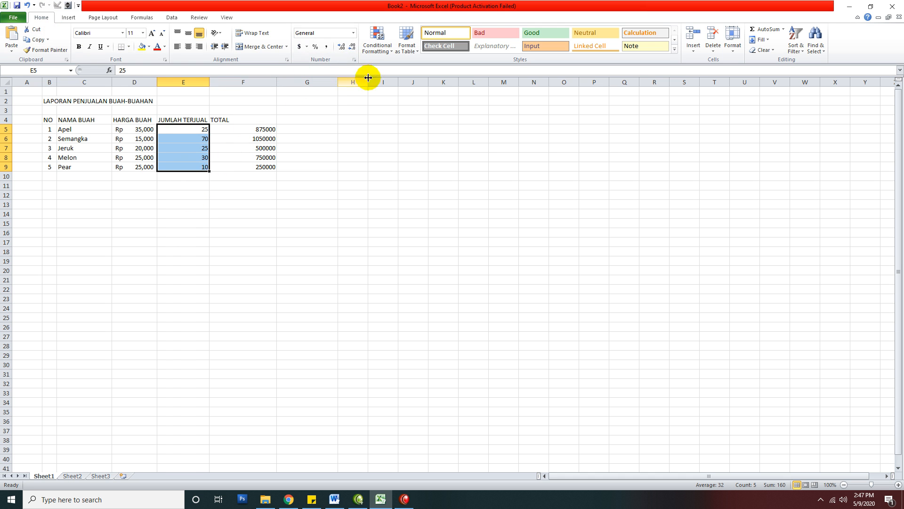
left_click(354, 62)
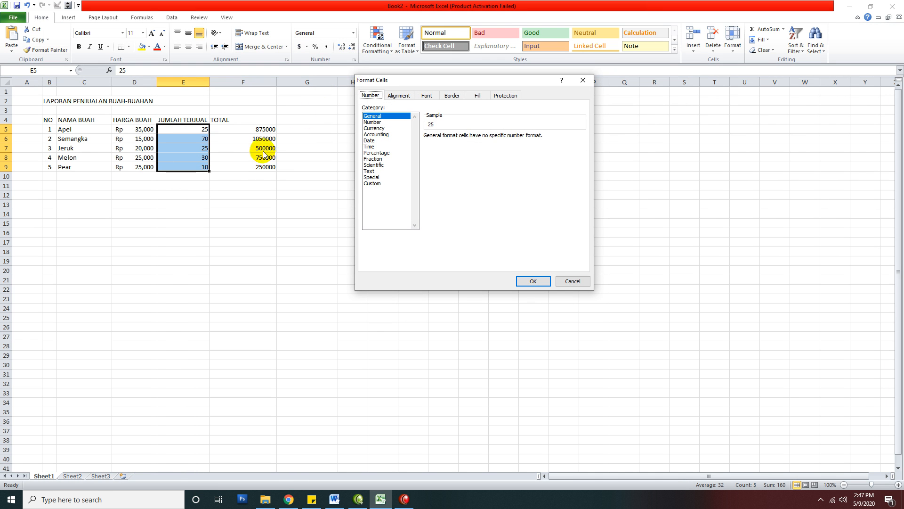
left_click(373, 184)
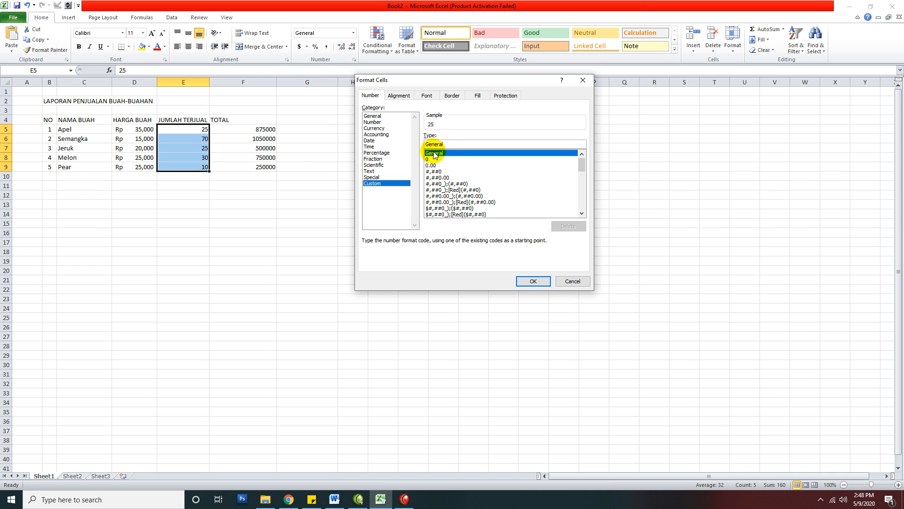
left_click(473, 145)
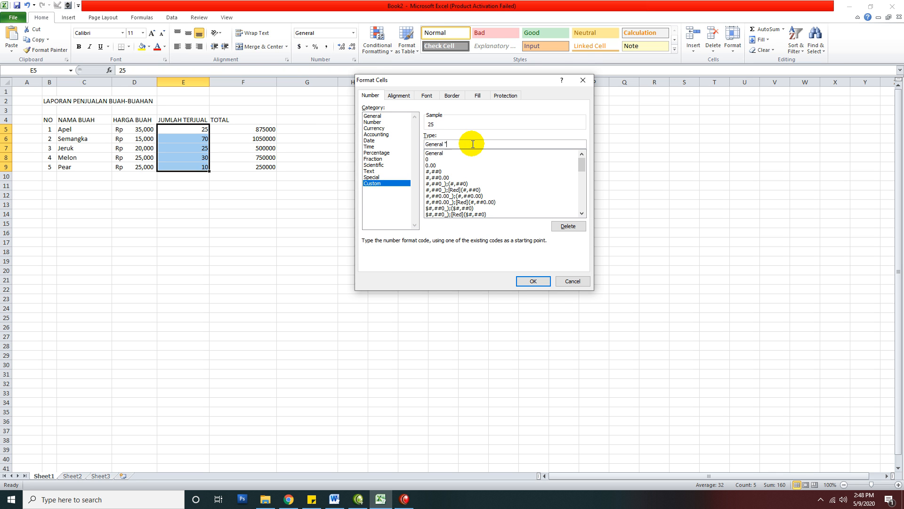
type("\"Kg\"")
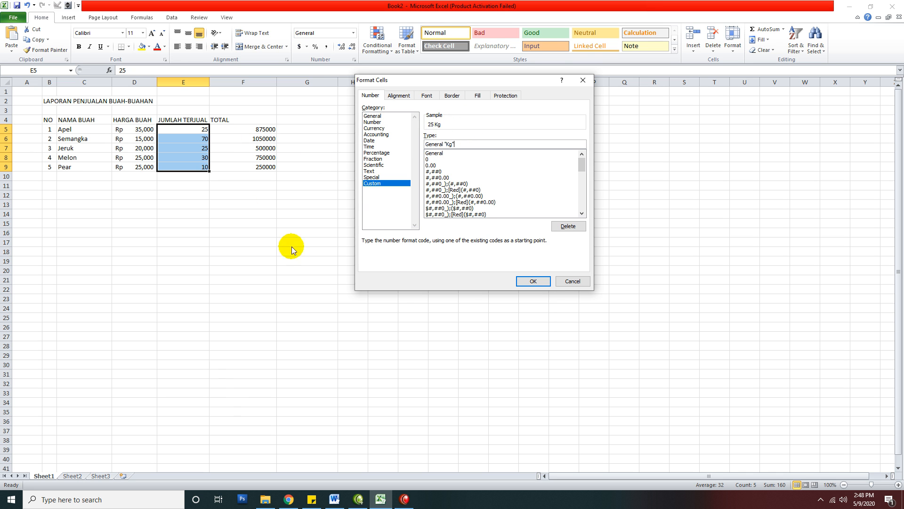
left_click(533, 281)
left_click(384, 271)
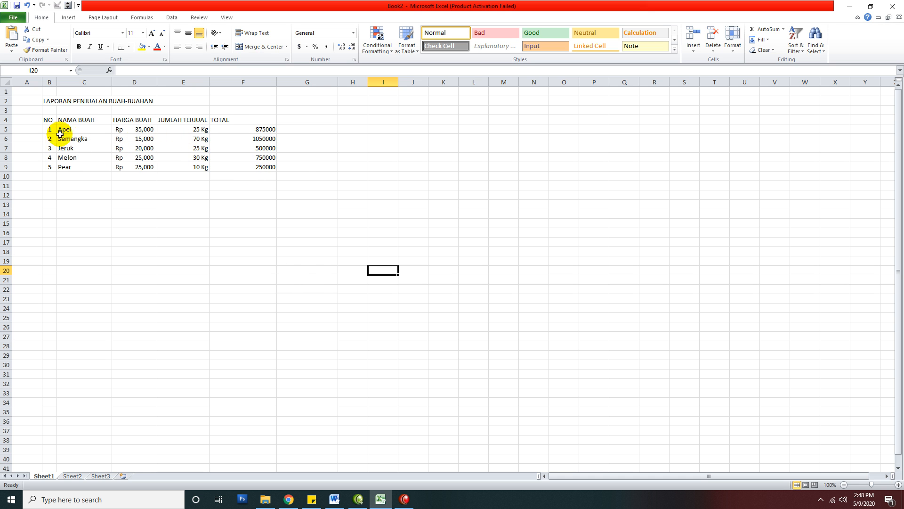
Center the table headers in B4 to F4 horizontally and make them bold.
left_click_drag(53, 120, 227, 121)
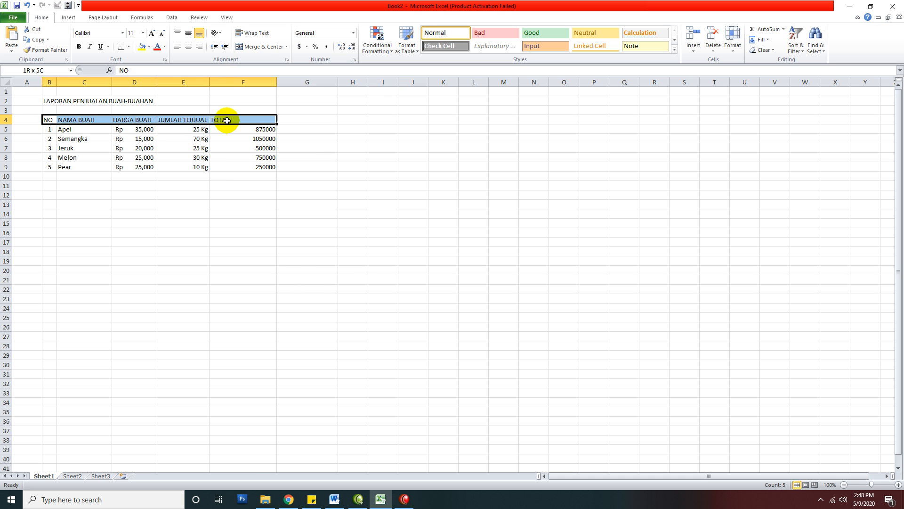
left_click(198, 140)
left_click_drag(45, 119, 243, 116)
left_click(188, 46)
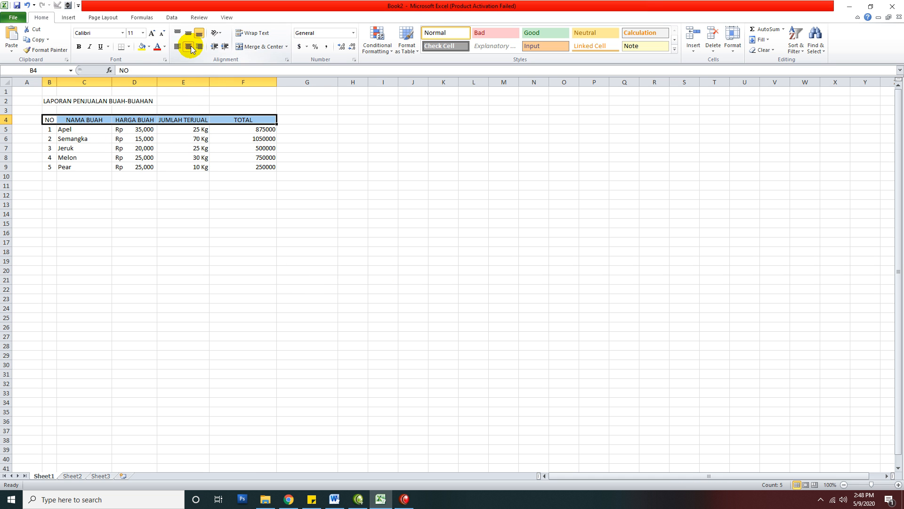
left_click(78, 47)
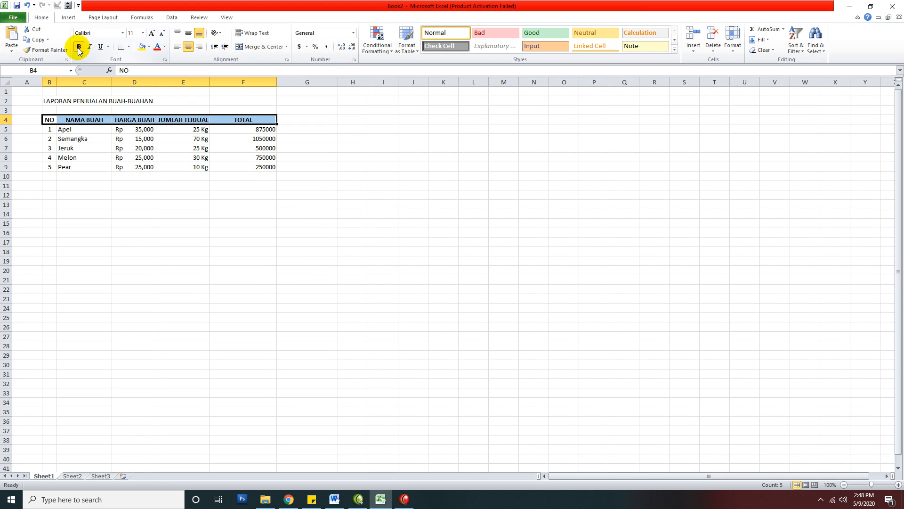
left_click(168, 184)
left_click(123, 185)
left_click(89, 166)
left_click(68, 136)
left_click(306, 176)
left_click(245, 215)
left_click(177, 203)
left_click(245, 185)
left_click(307, 176)
left_click(305, 138)
left_click(305, 119)
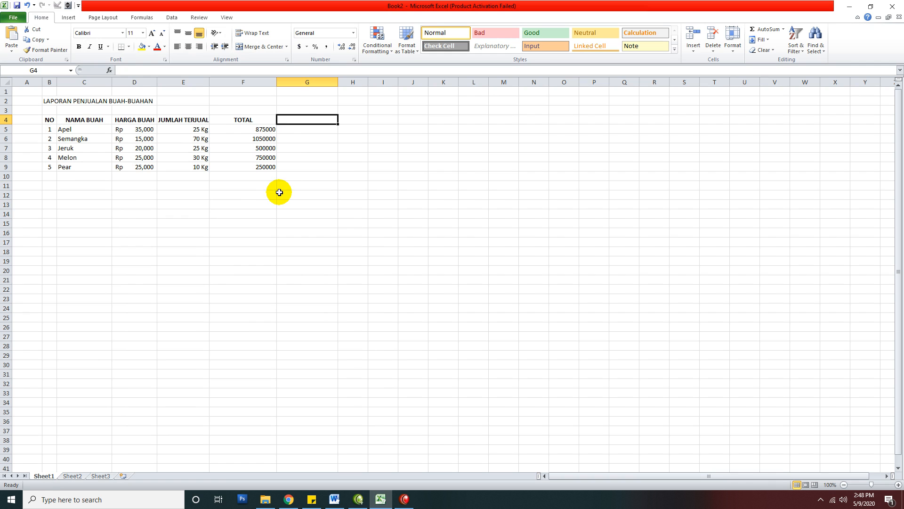